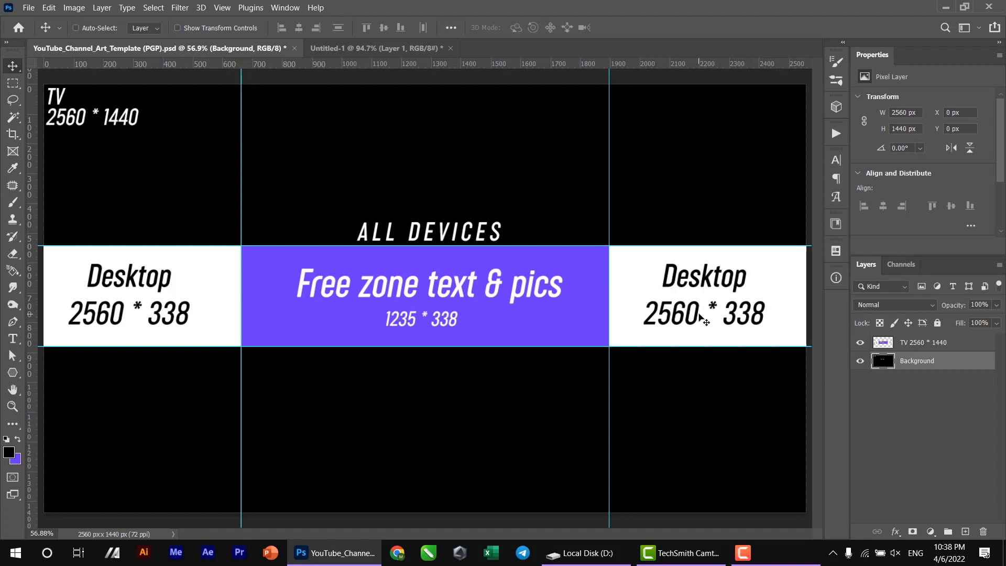
- Marquee-select the full-width desktop band between the two horizontal guides, about 338 px high
scroll(512, 361, down, 1)
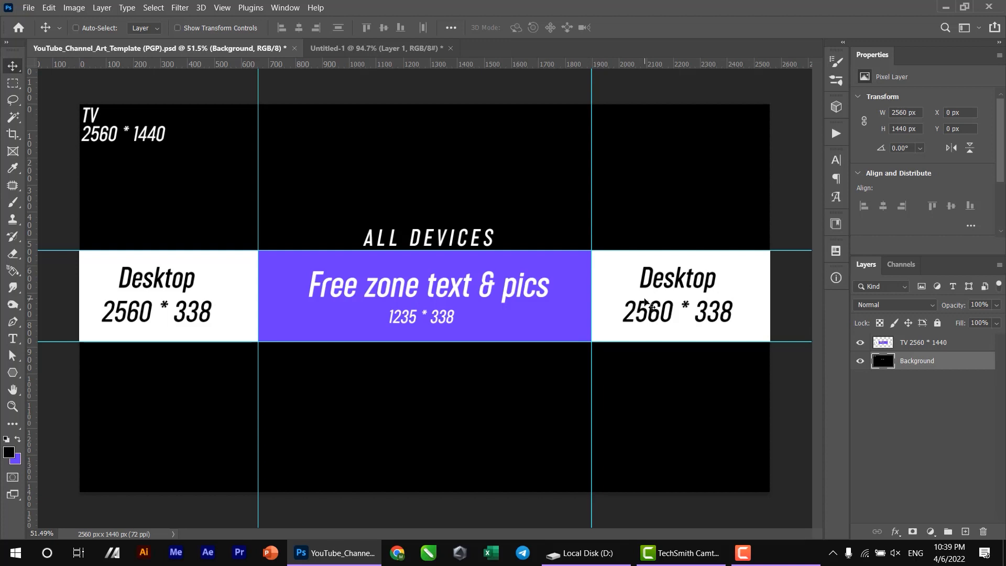
key(ctrl)
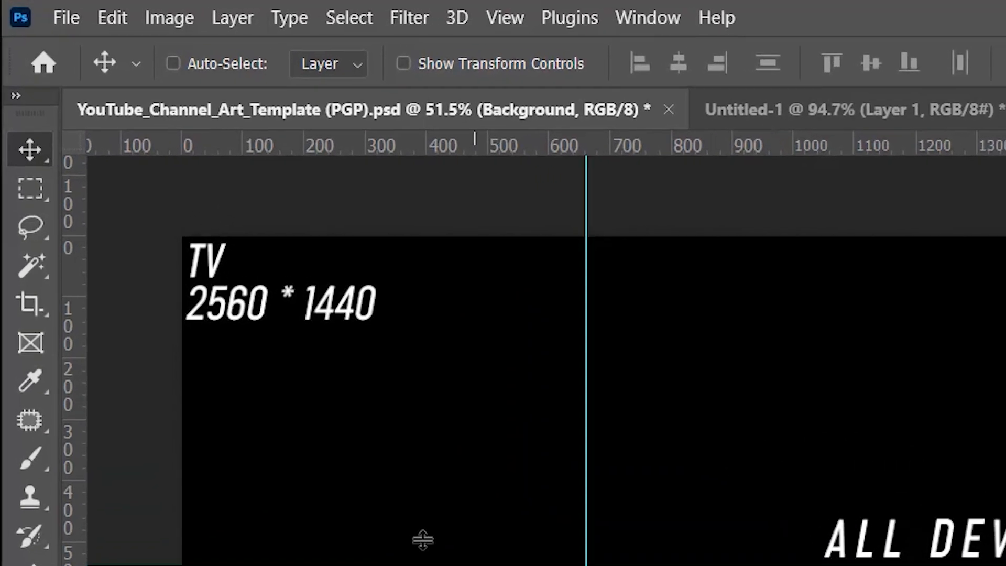
click(51, 190)
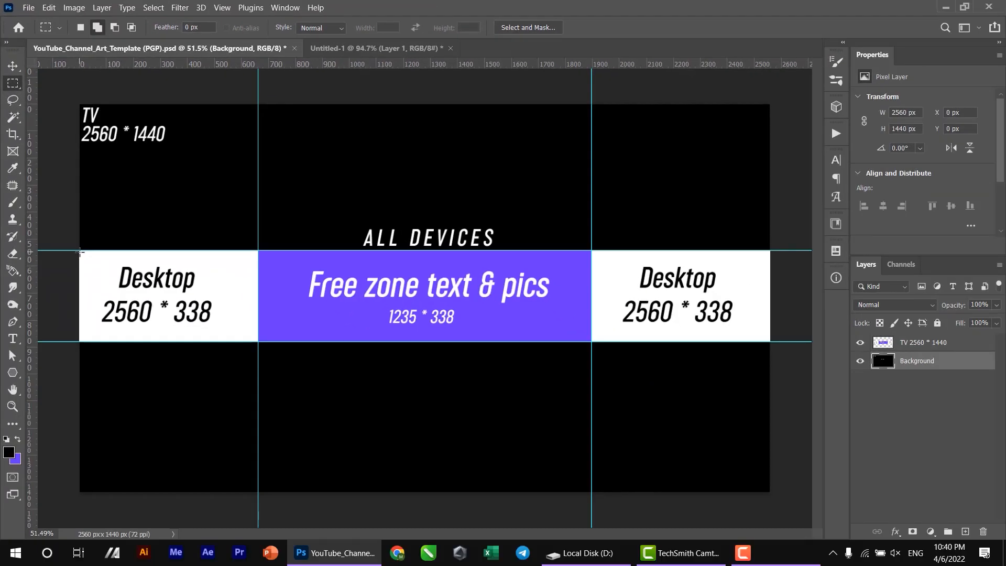
drag(79, 252, 773, 342)
drag(774, 342, 773, 342)
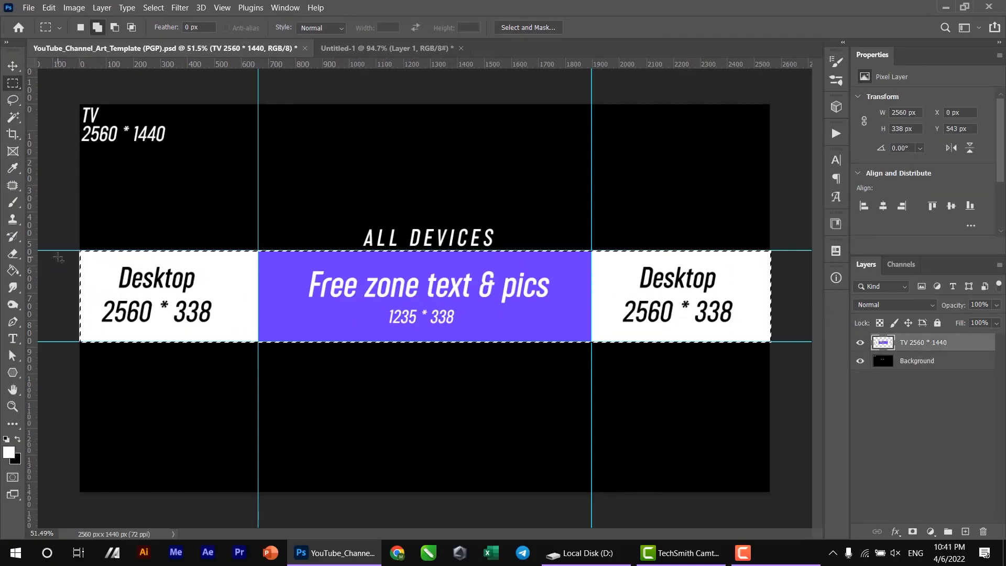
- Fill the selected desktop band with black (#000000) using the Paint Bucket tool, and remove the selection
click(11, 272)
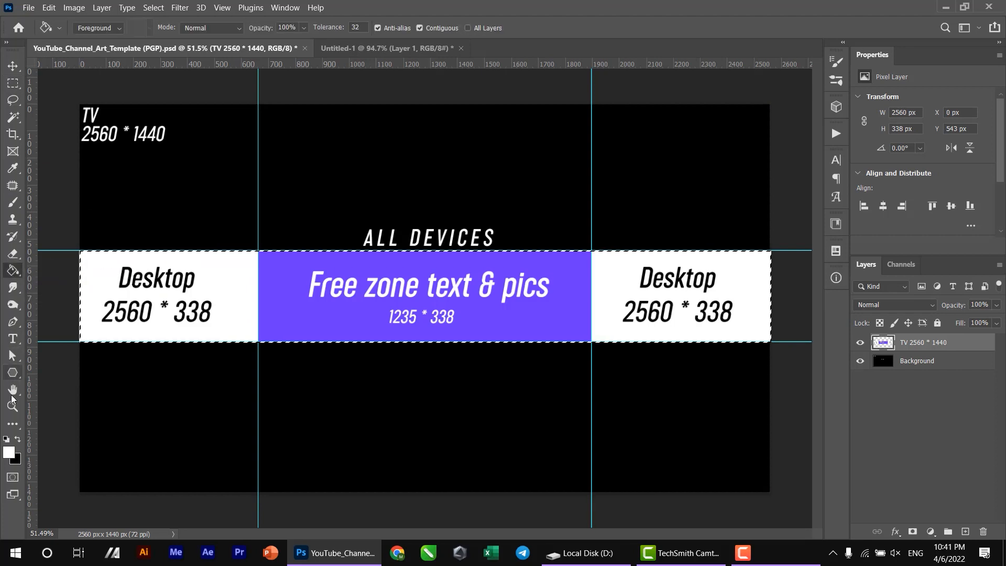
click(9, 451)
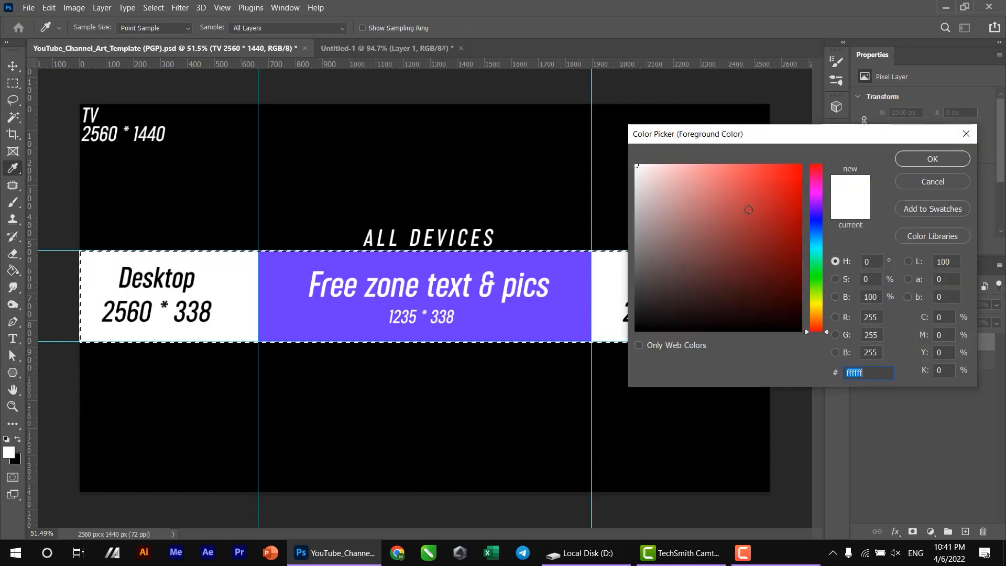
click(766, 220)
drag(765, 220, 857, 391)
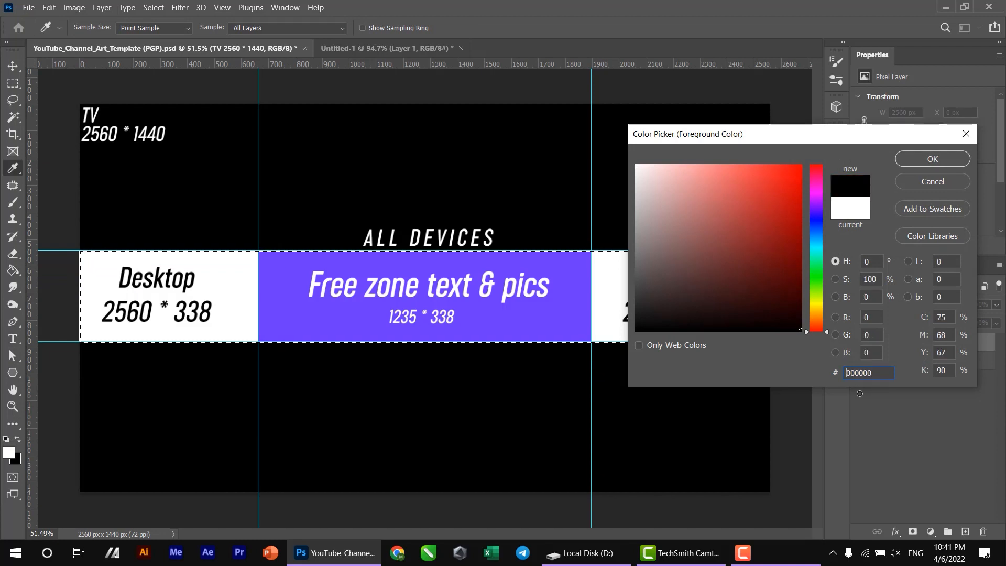
click(932, 159)
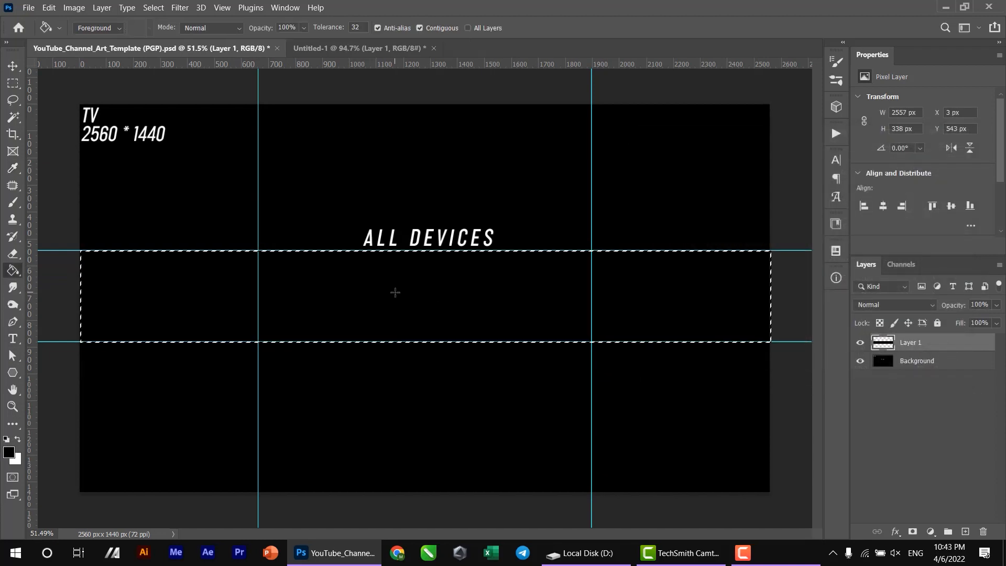
key(ctrl+d)
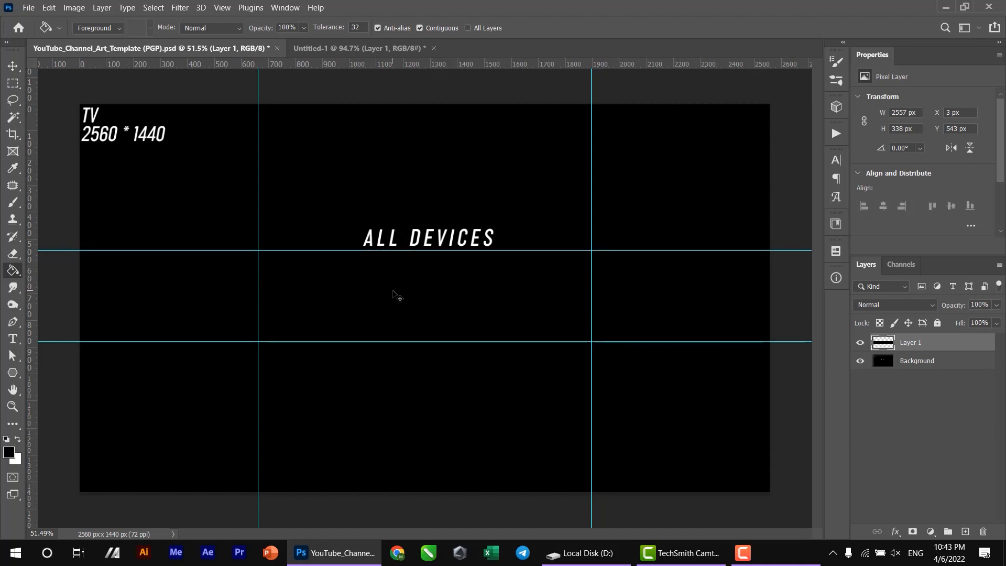
- Set the background color to dark gray #444444 and fill the entire Background layer with it
click(907, 363)
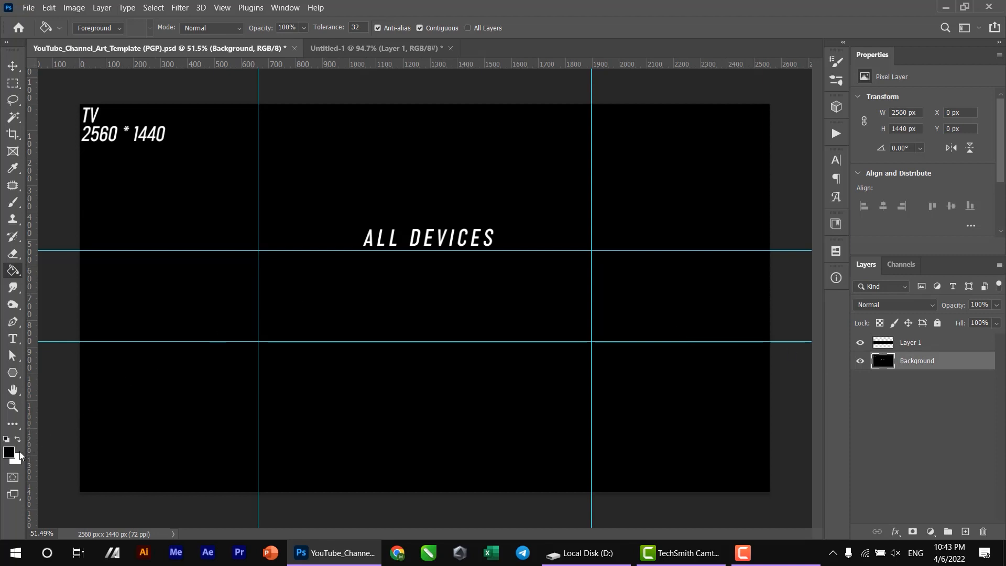
key(v)
key(x)
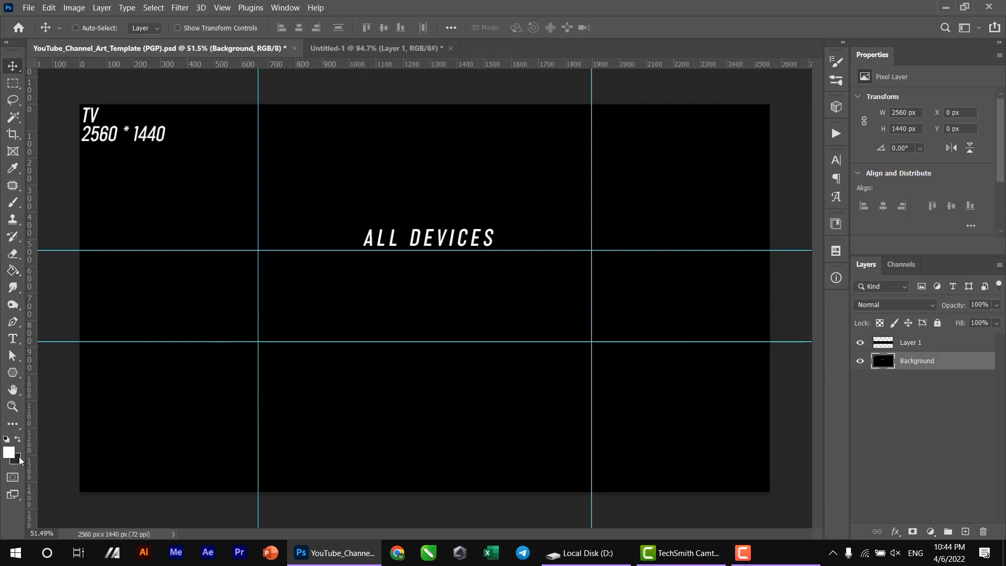
click(19, 459)
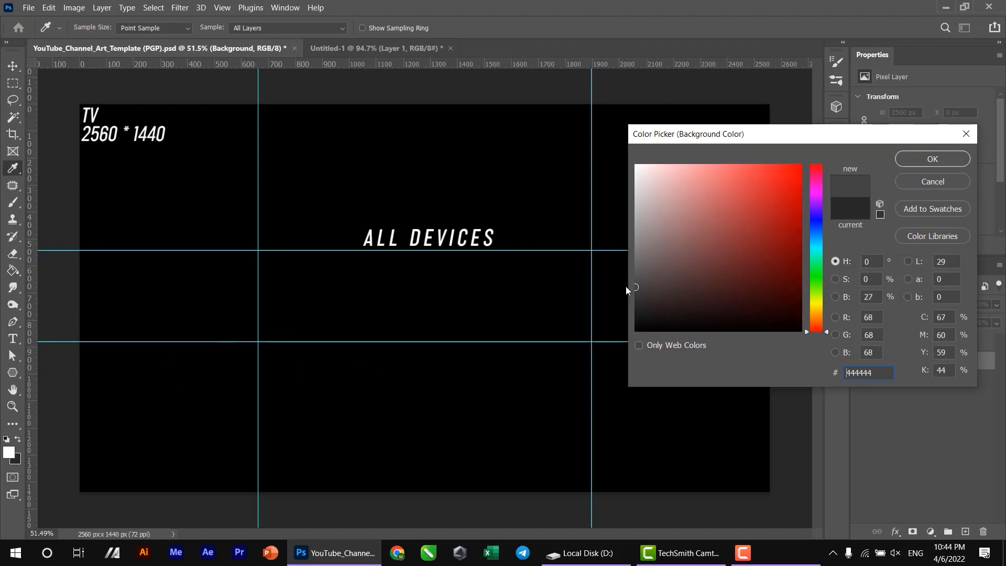
key(Return)
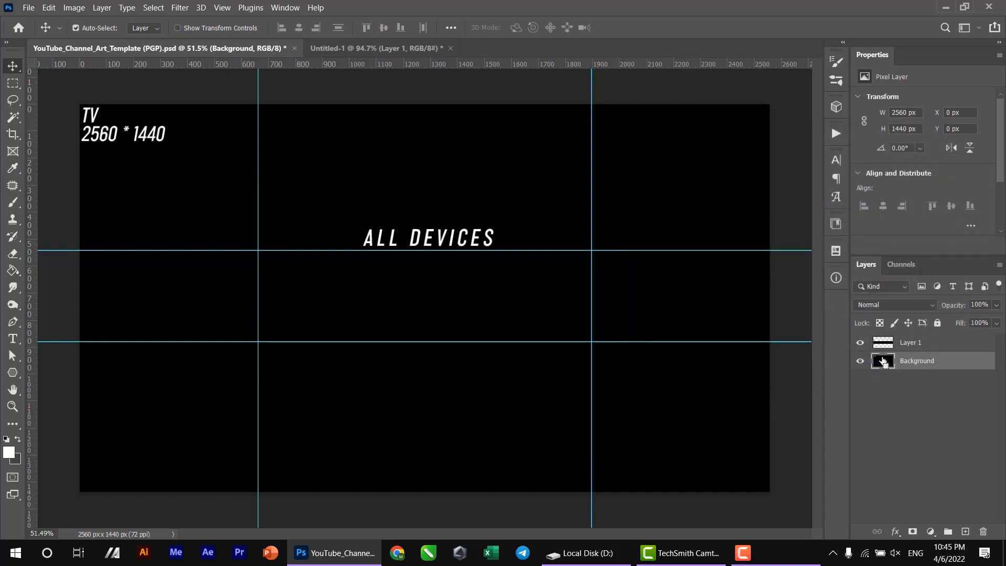
ctrl+click(886, 363)
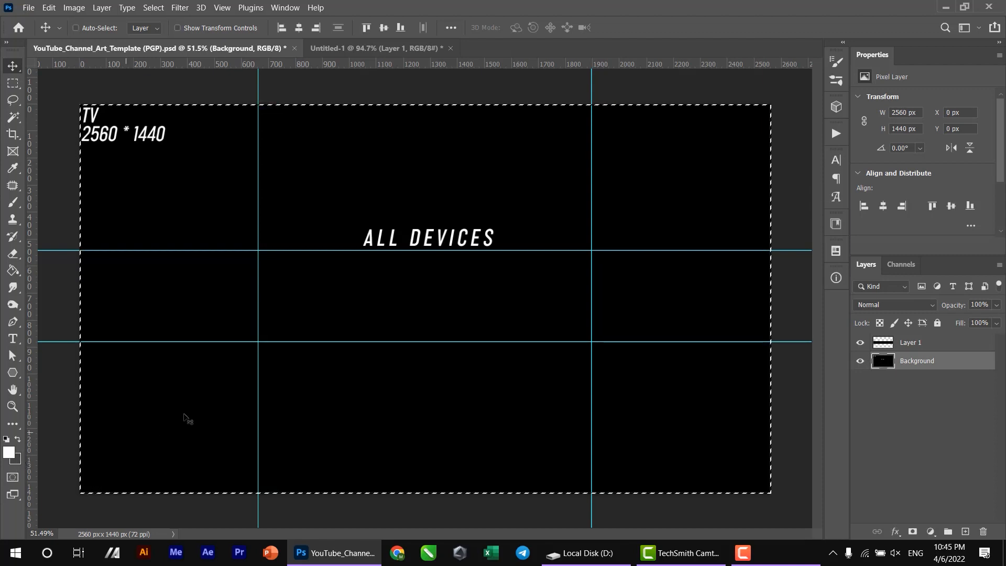
key(ctrl+BackSpace)
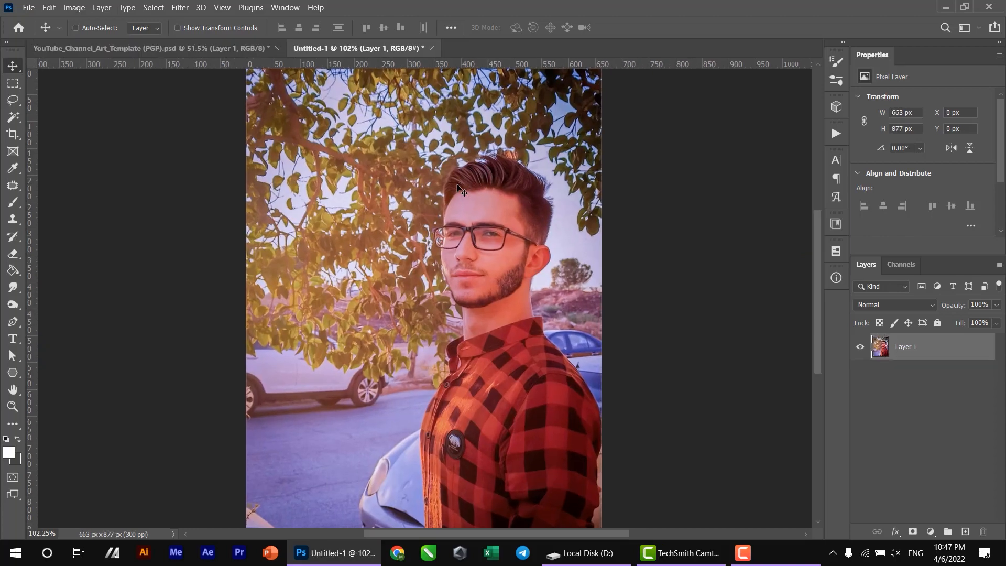
- Examine the portrait photo in Untitled-1 up close and compare it with the channel art template
scroll(456, 181, up, 2)
drag(456, 181, 431, 114)
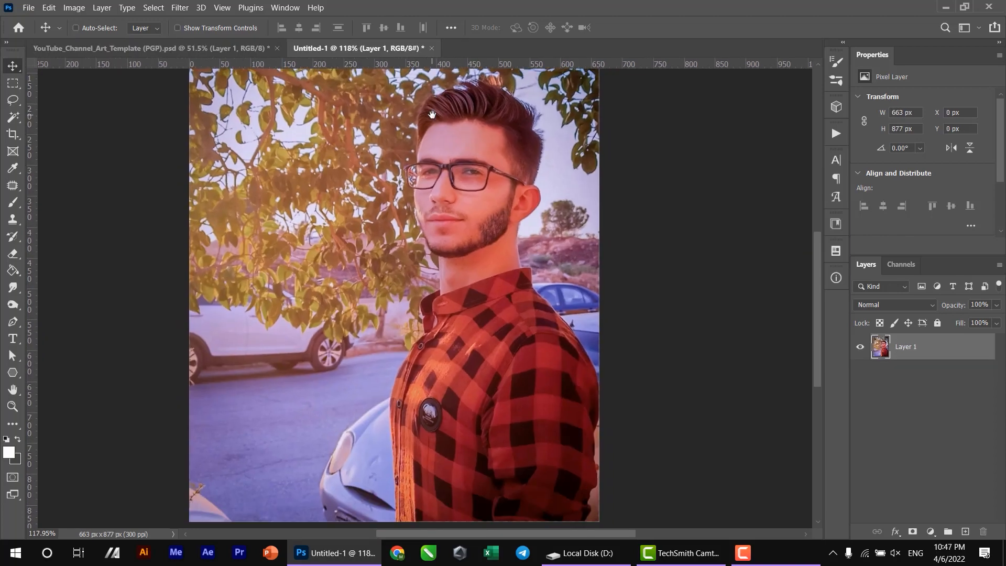
scroll(432, 114, down, 2)
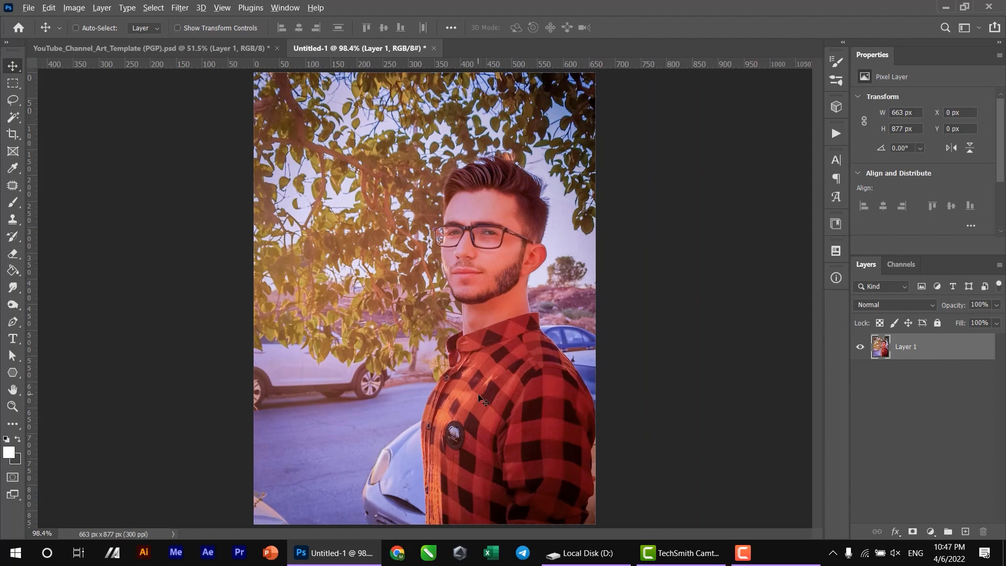
scroll(477, 393, up, 4)
drag(430, 299, 430, 400)
drag(437, 229, 277, 218)
click(179, 48)
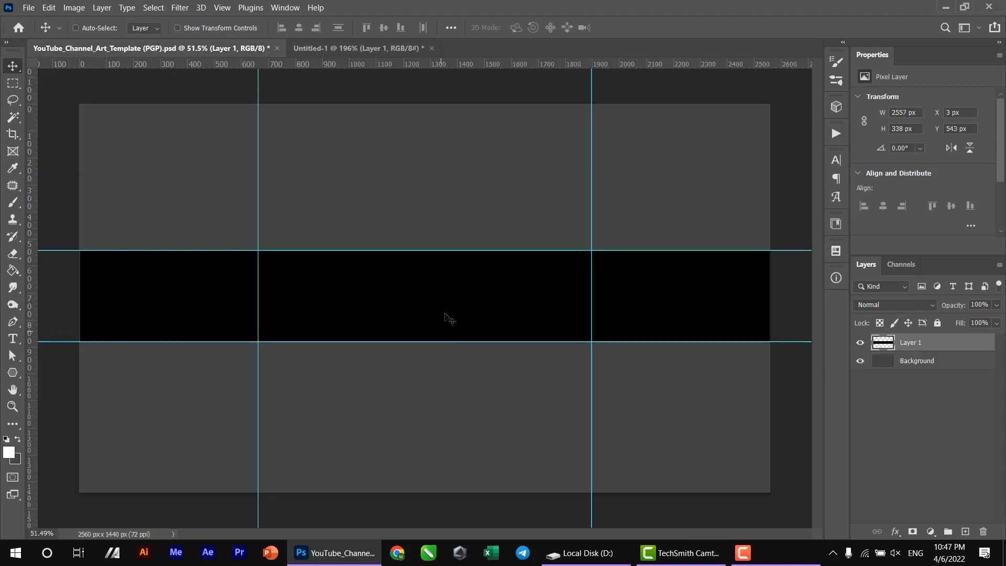
- Select the man in the Untitled-1 photo automatically with the Object Selection tool's Select Subject
click(365, 48)
key(ctrl+0)
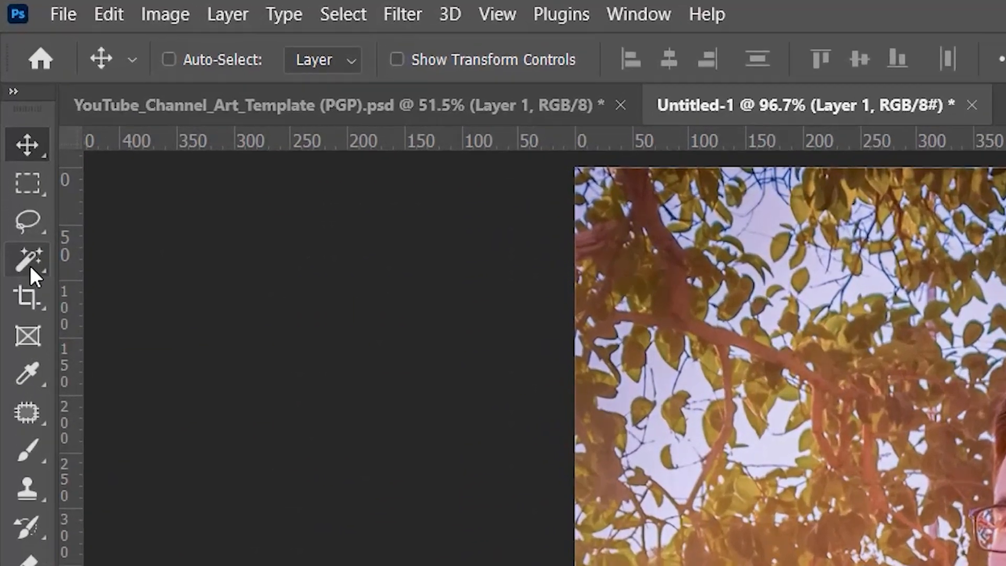
click(14, 118)
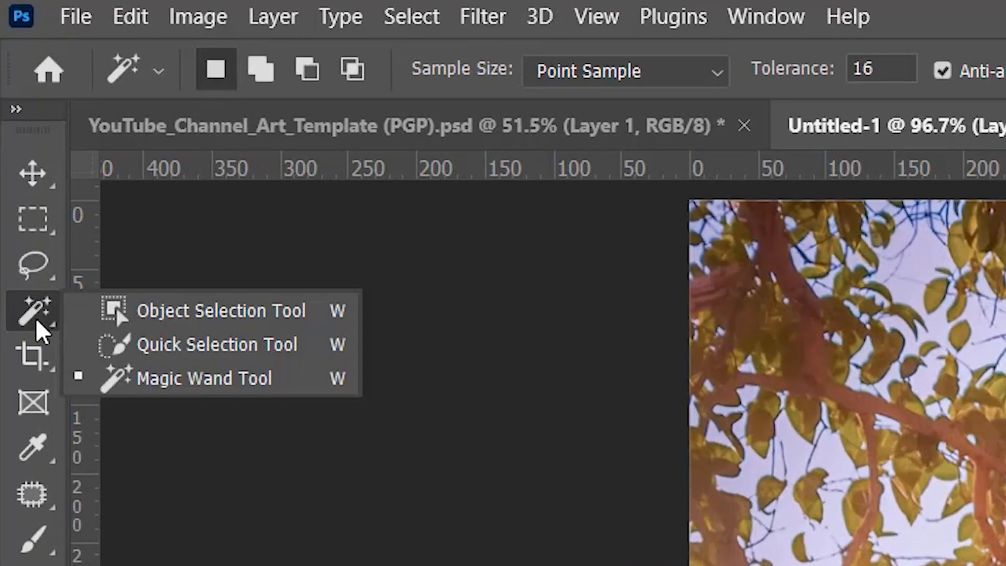
click(126, 312)
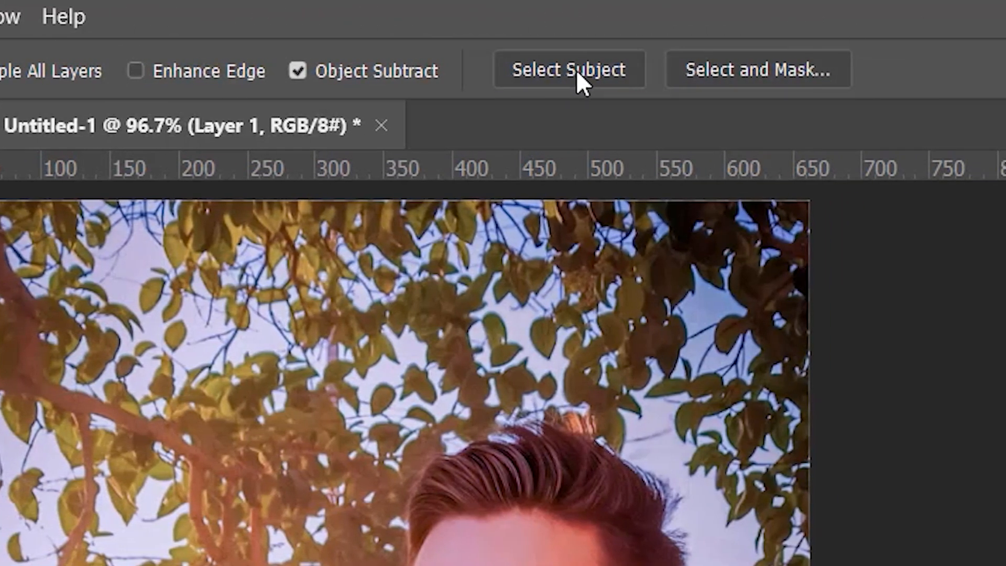
click(576, 70)
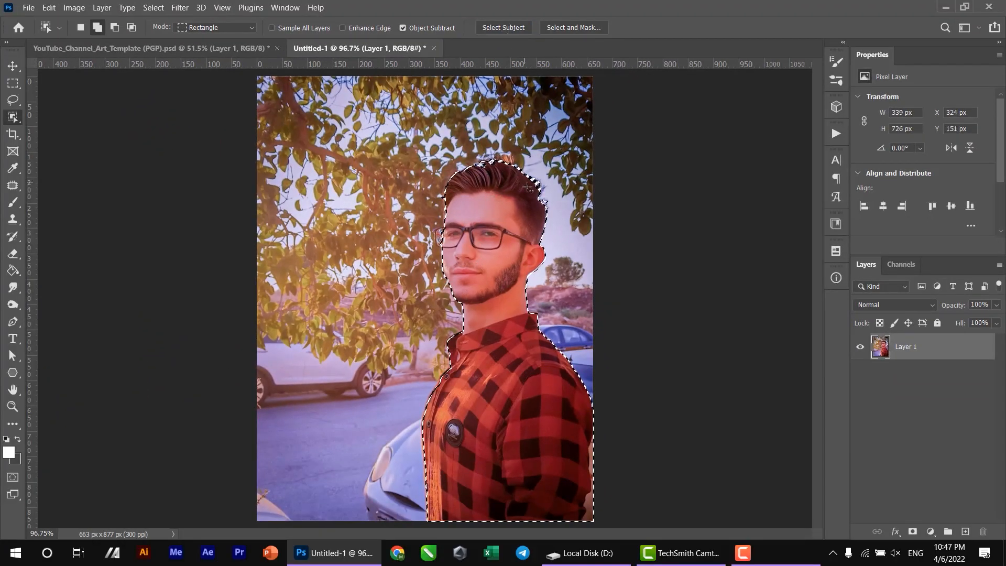
- Try to correct the selection edge along the hair at the back of the head with the Lasso tool
scroll(524, 183, up, 3)
scroll(550, 193, up, 3)
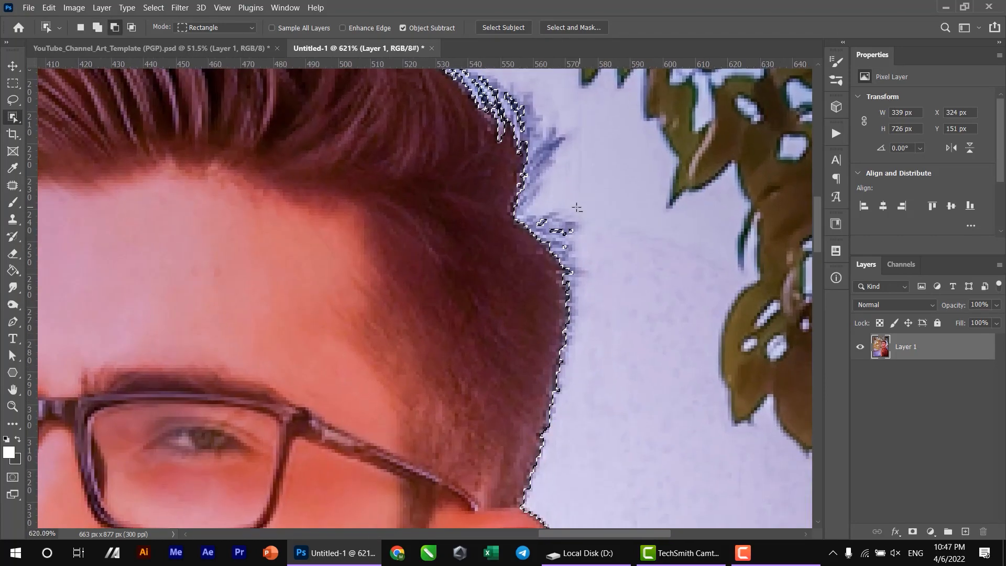
scroll(576, 207, down, 3)
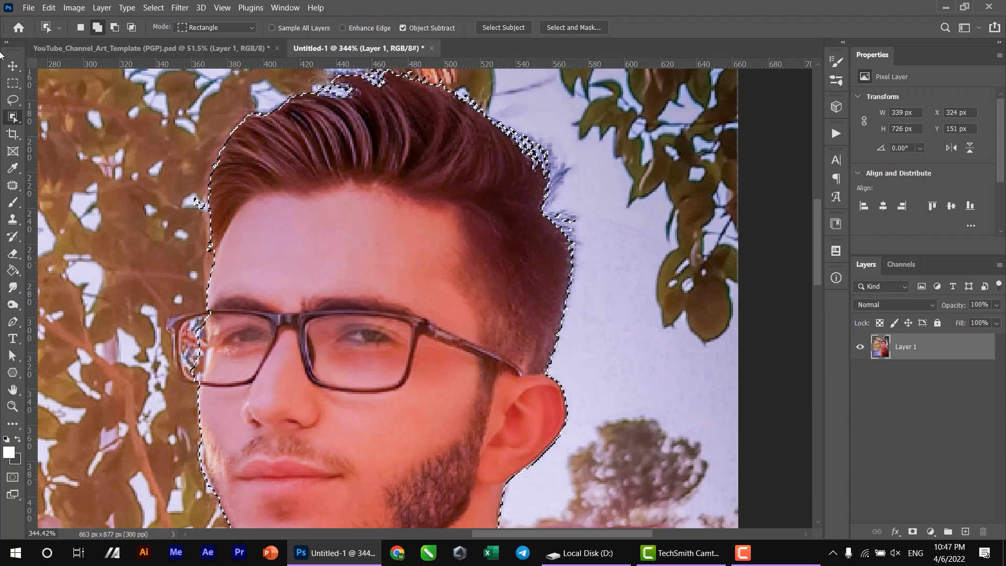
key(l)
scroll(607, 220, up, 2)
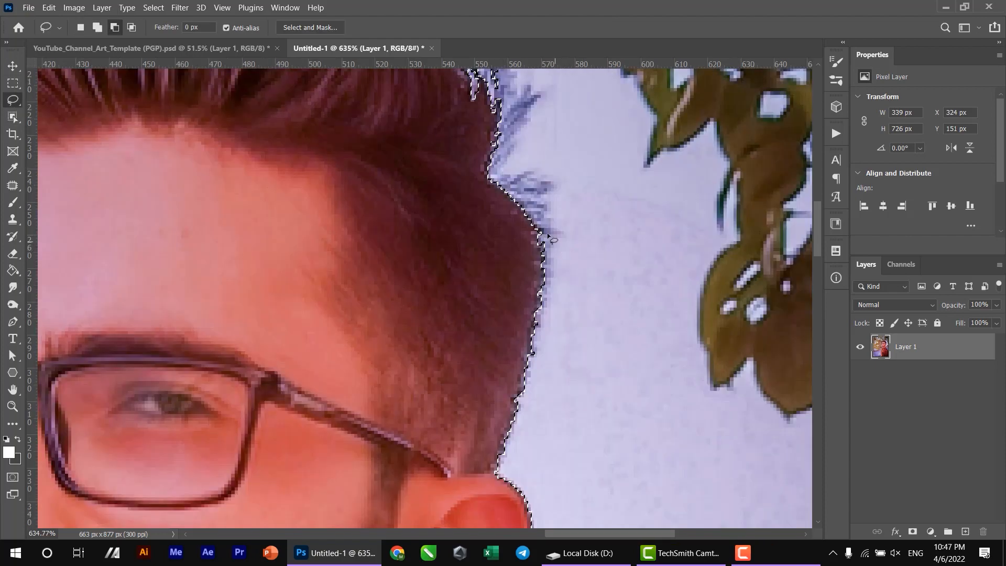
drag(530, 211, 536, 338)
mouse_move(499, 444)
mouse_down()
mouse_move(494, 469)
mouse_move(561, 425)
mouse_up()
drag(524, 185, 660, 406)
drag(676, 488, 561, 239)
key(ctrl+z)
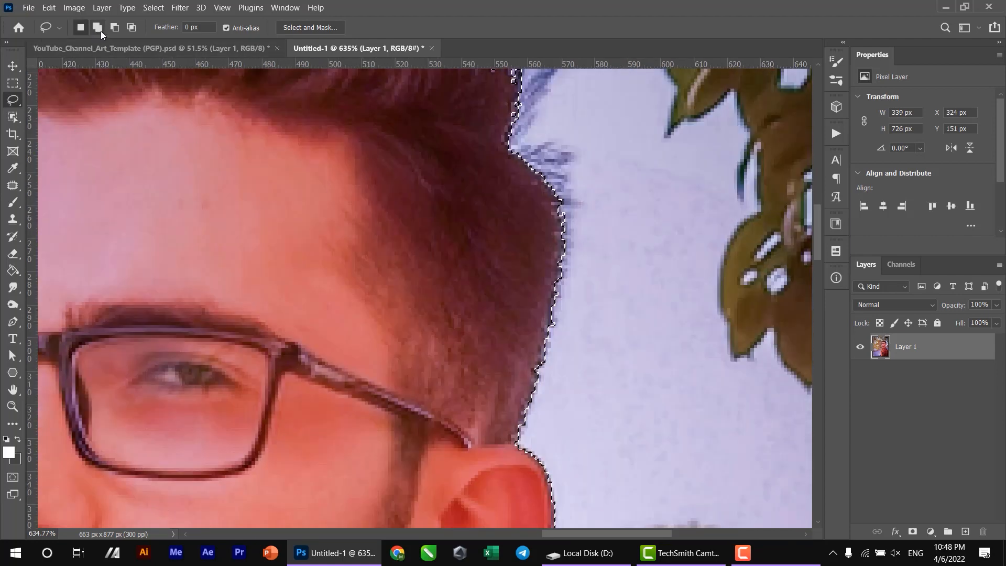
- Refine the selection edge around the man's hair and head with the Lasso tool, starting in subtract mode
key(alt)
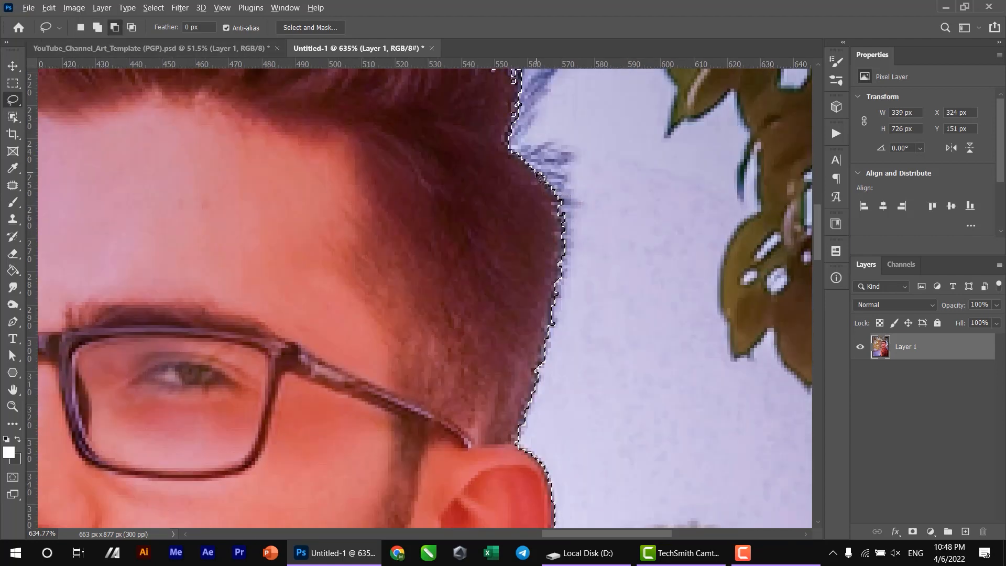
key(shift)
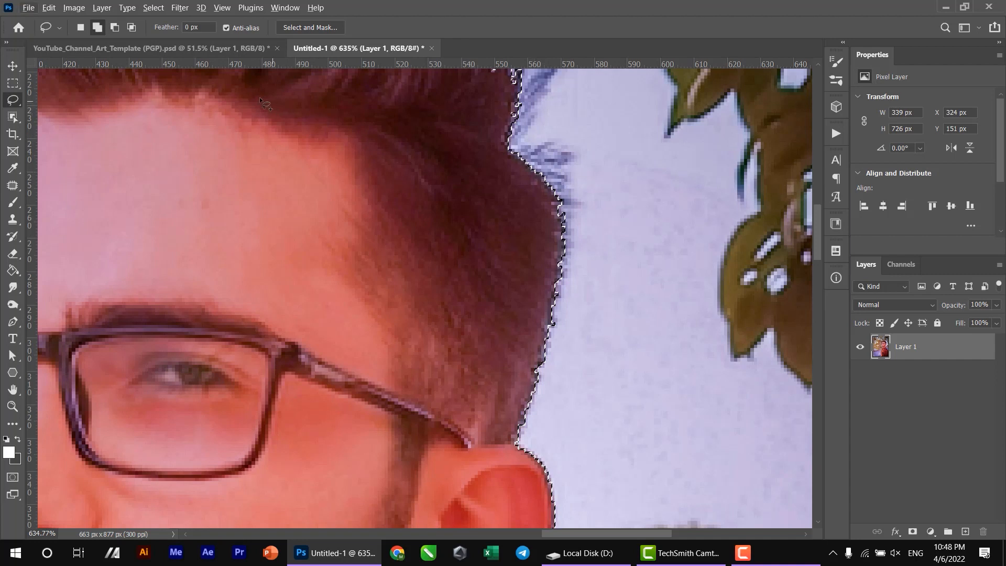
click(112, 27)
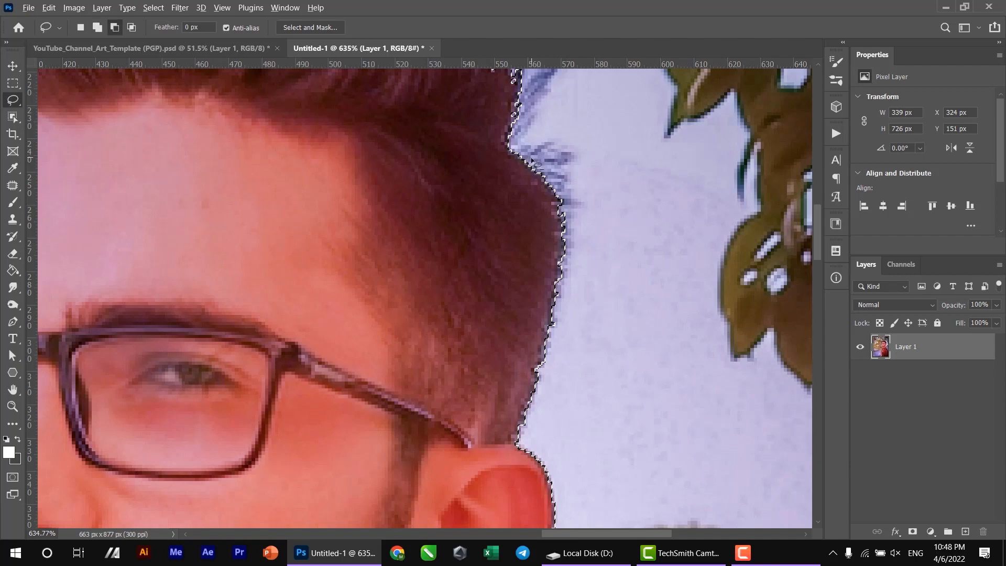
mouse_move(548, 184)
mouse_down()
mouse_move(575, 252)
mouse_move(551, 124)
mouse_move(549, 133)
mouse_move(602, 157)
mouse_move(561, 163)
mouse_move(559, 293)
mouse_move(614, 192)
mouse_up()
key(ctrl+z)
mouse_move(572, 295)
mouse_down()
mouse_move(565, 201)
mouse_move(534, 302)
mouse_move(583, 142)
mouse_move(555, 172)
mouse_up()
mouse_move(547, 209)
mouse_down()
mouse_move(529, 276)
mouse_move(541, 313)
mouse_move(591, 153)
mouse_up()
mouse_move(467, 410)
mouse_down()
mouse_move(658, 314)
mouse_move(592, 74)
mouse_up()
scroll(560, 271, down, 3)
drag(541, 340, 526, 150)
drag(471, 461, 636, 205)
drag(461, 115, 463, 319)
drag(507, 157, 496, 414)
- Correct the selection along the front of the face and around the glasses frame with the Lasso tool
scroll(496, 414, up, 3)
drag(344, 260, 304, 437)
mouse_move(389, 384)
mouse_down()
mouse_move(340, 328)
mouse_move(403, 248)
mouse_up()
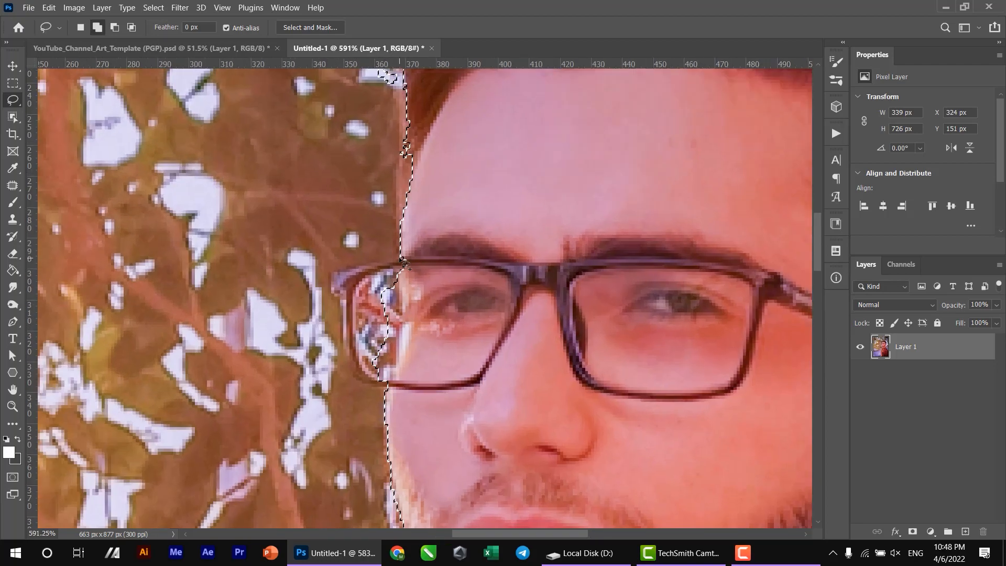
mouse_move(400, 260)
mouse_down()
mouse_move(335, 285)
mouse_move(414, 377)
mouse_up()
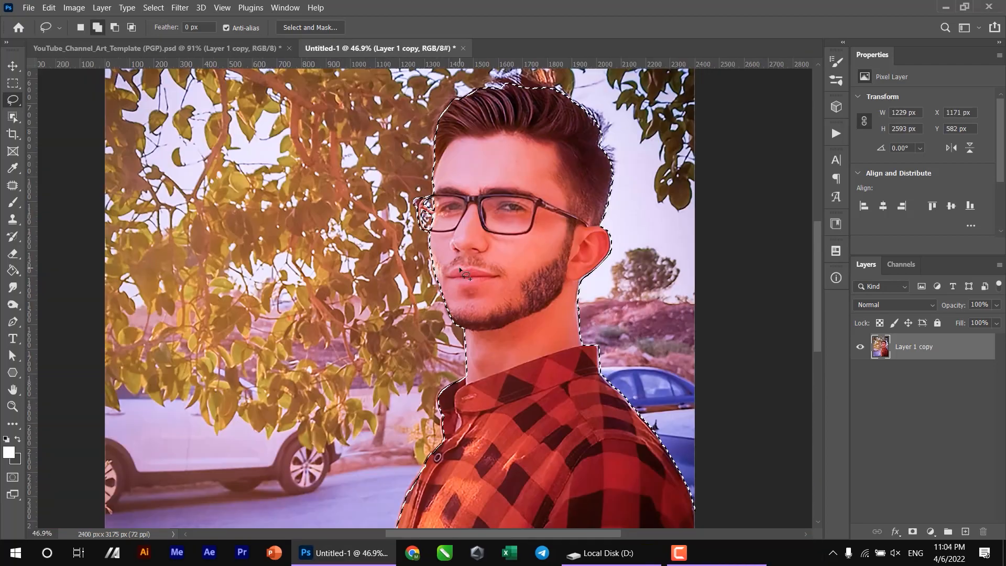
drag(521, 309, 449, 148)
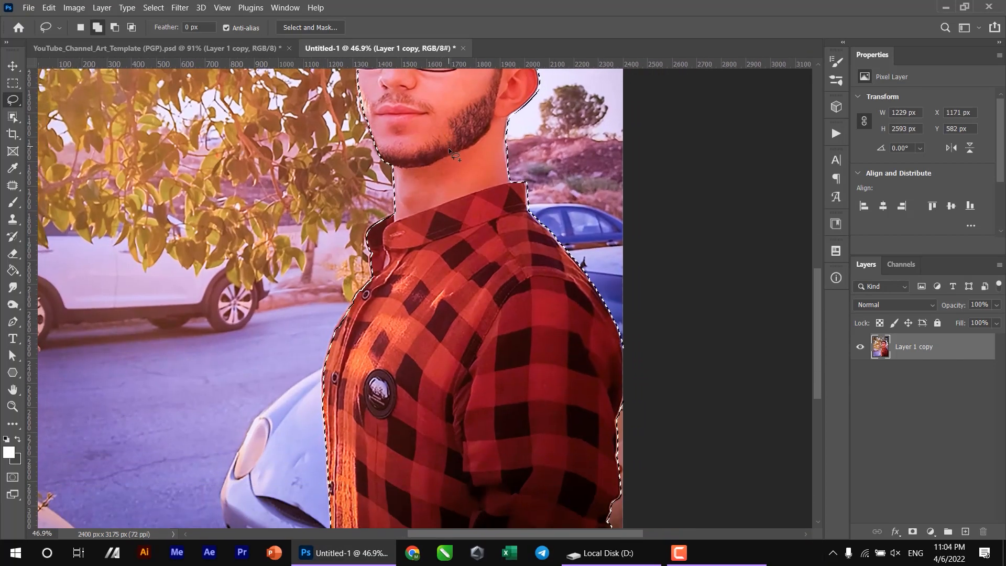
- Hide the photo's background with a layer mask from the selection and move the masked portrait into the YouTube channel art template
click(912, 532)
scroll(583, 365, down, 4)
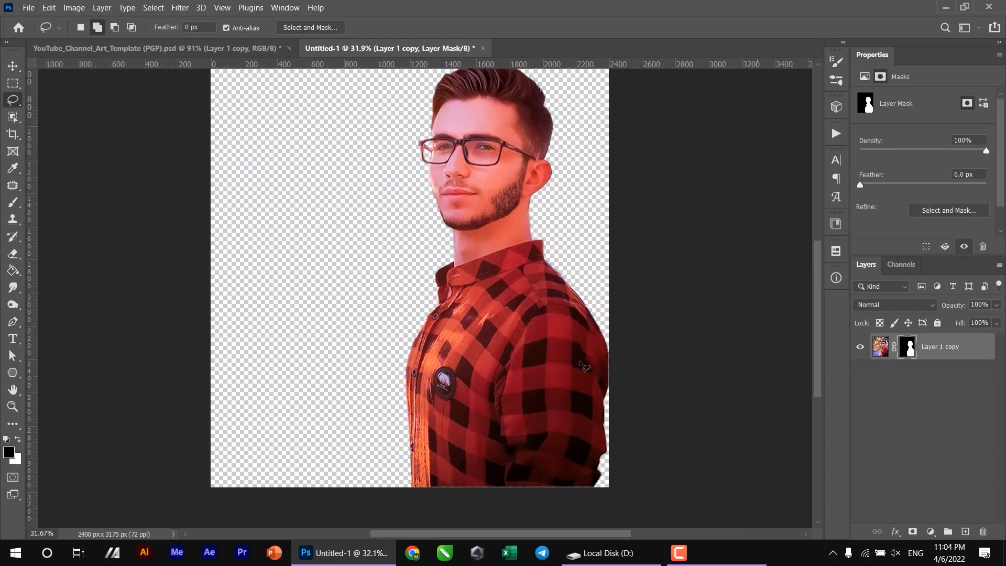
key(v)
scroll(509, 367, down, 1)
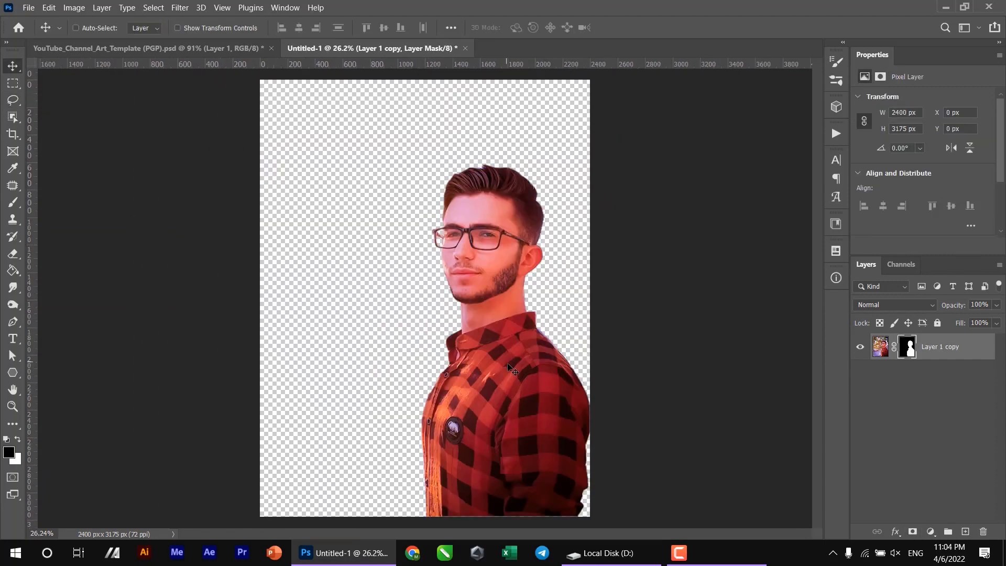
drag(510, 376, 449, 316)
scroll(450, 316, down, 5)
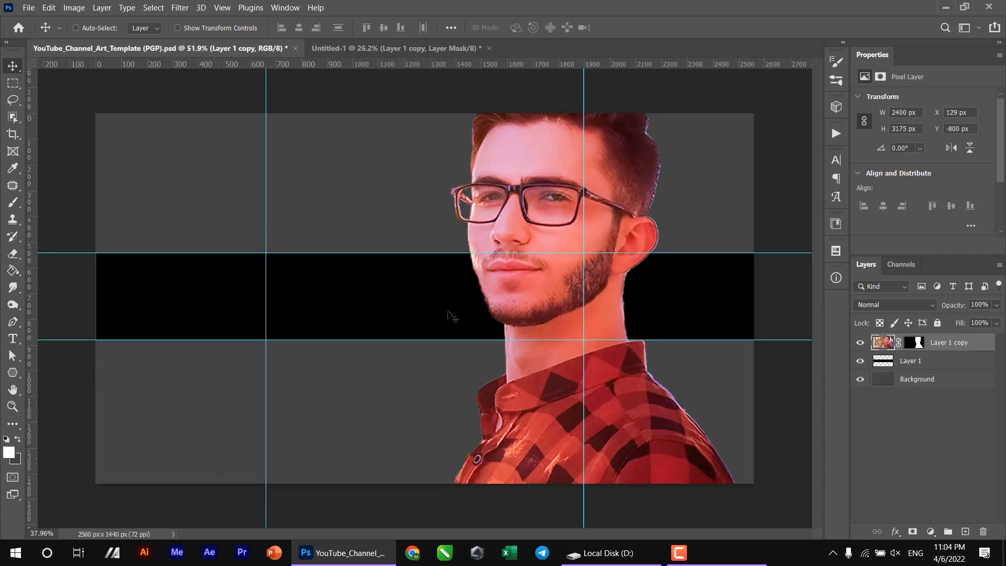
- Move the full-size portrait toward the horizontal middle of the banner so the head sits within the canvas
key(ctrl+t)
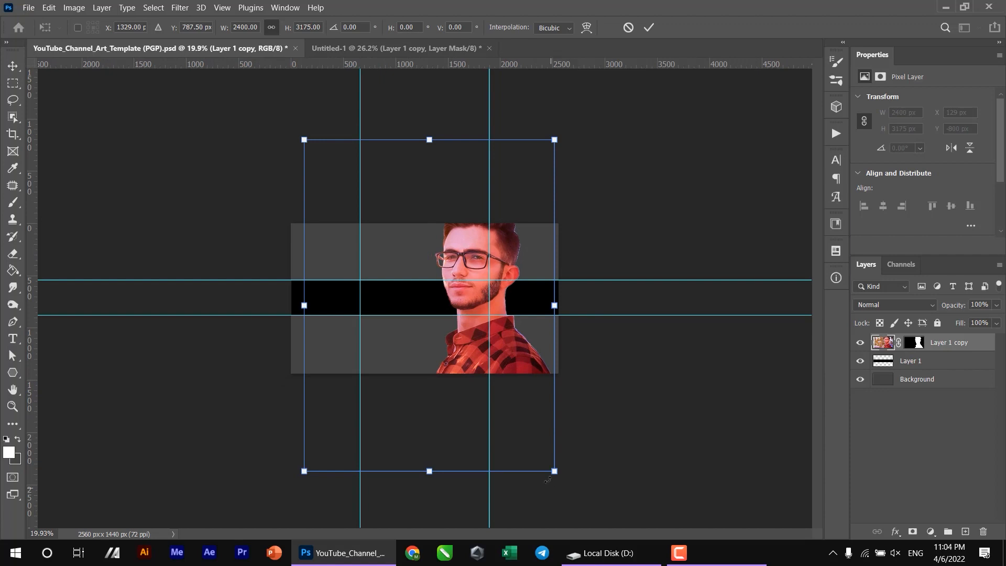
key(Escape)
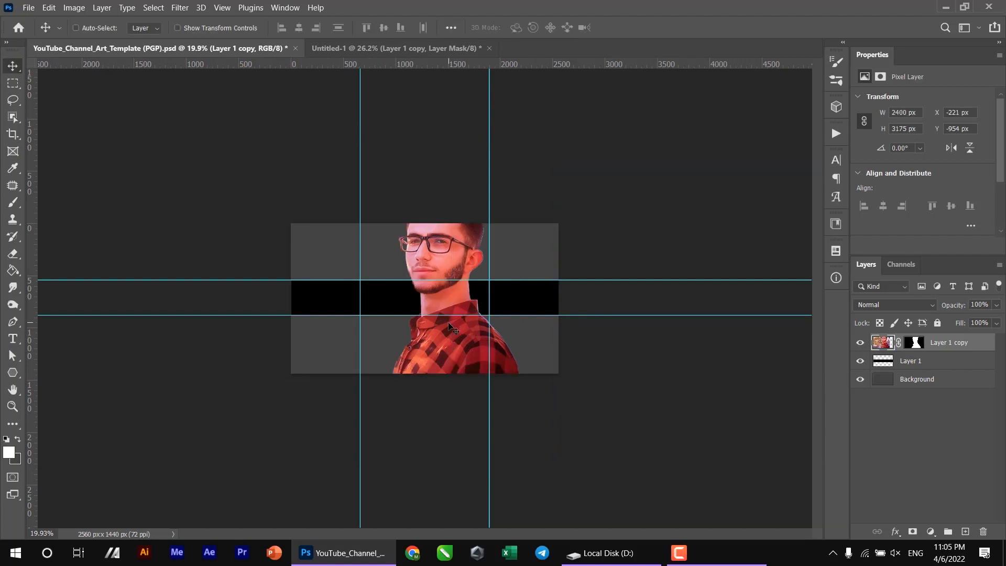
drag(450, 329, 450, 343)
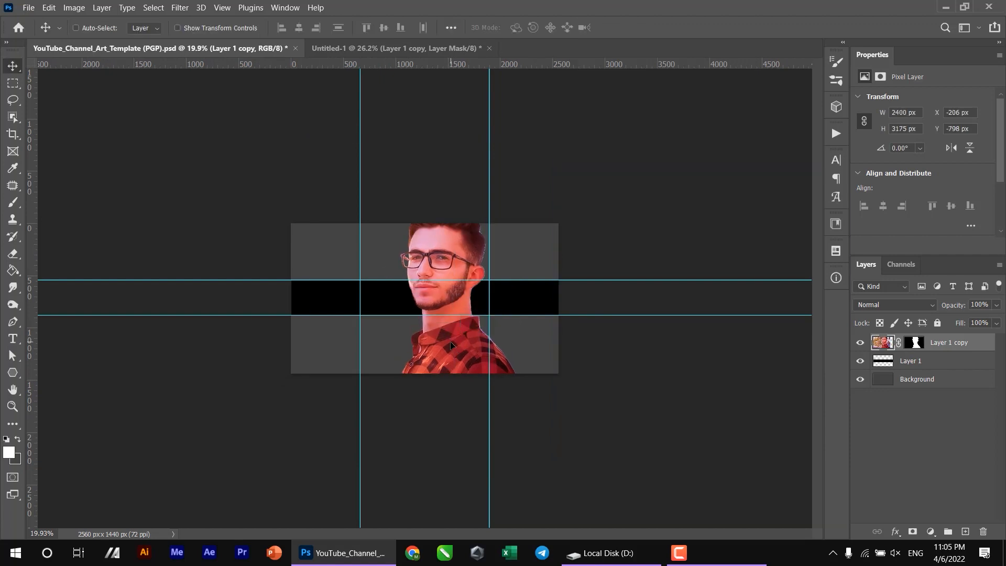
- Scale the portrait down proportionally to about 400 × 528 px and position it mid-banner with the head inside the black band
key(ctrl)
key(ctrl+t)
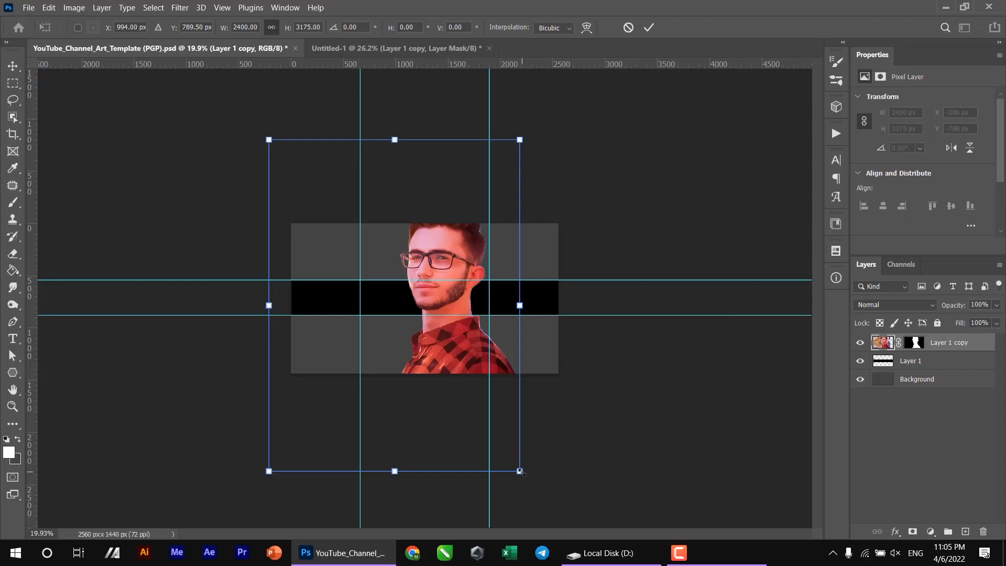
drag(518, 471, 428, 310)
drag(450, 343, 426, 313)
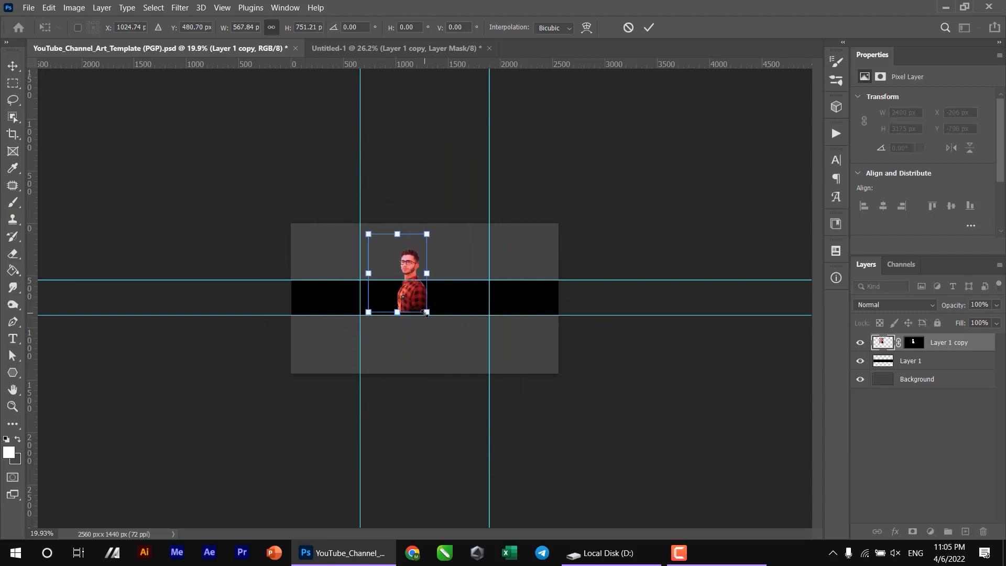
key(ctrl+plus)
key(ctrl+plus)
key(ctrl+plus)
key(ctrl+plus)
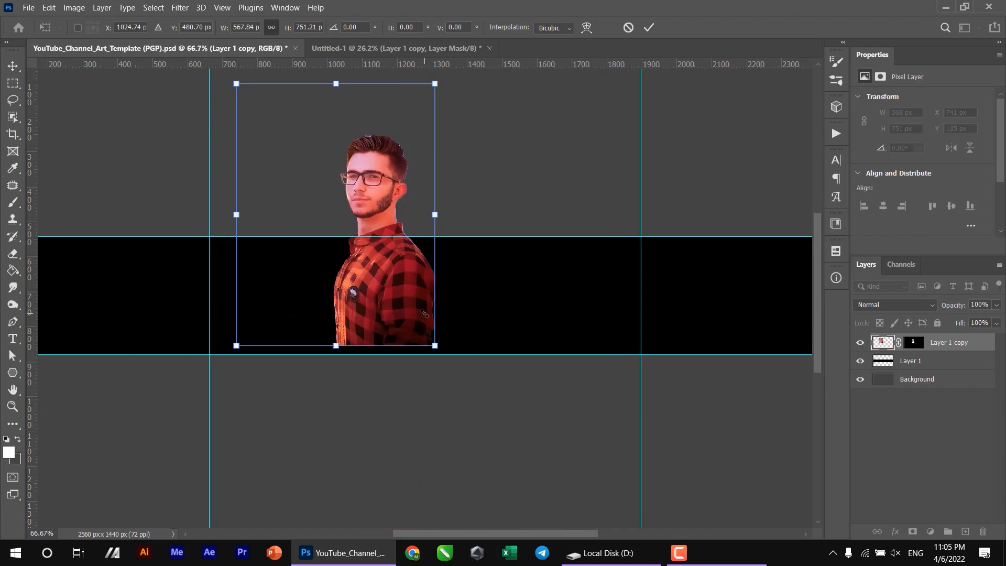
drag(293, 232, 354, 312)
drag(496, 428, 462, 379)
drag(425, 314, 442, 307)
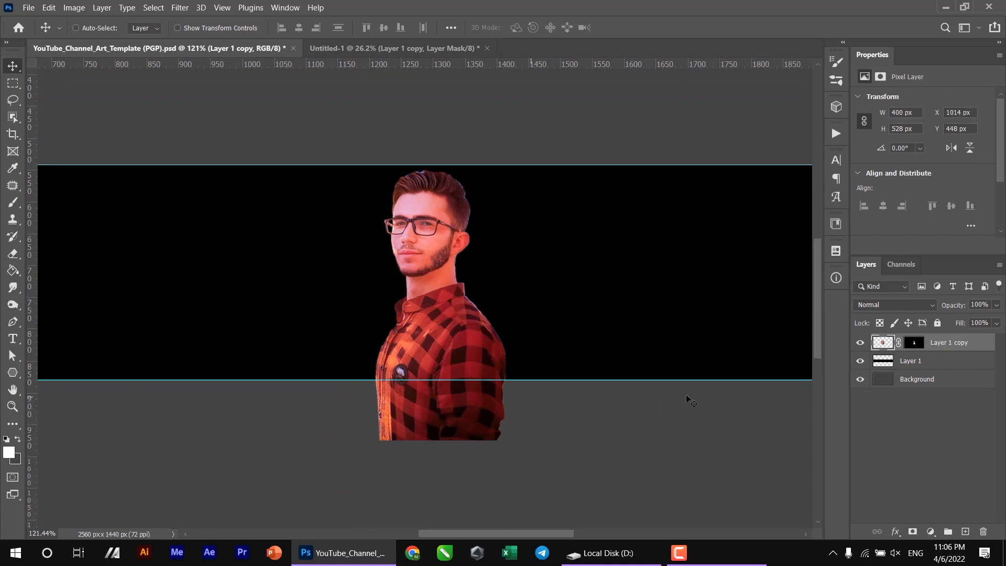
- Clip the portrait layer to the black band's layer
key(alt)
alt+click(884, 350)
scroll(508, 435, up, 3)
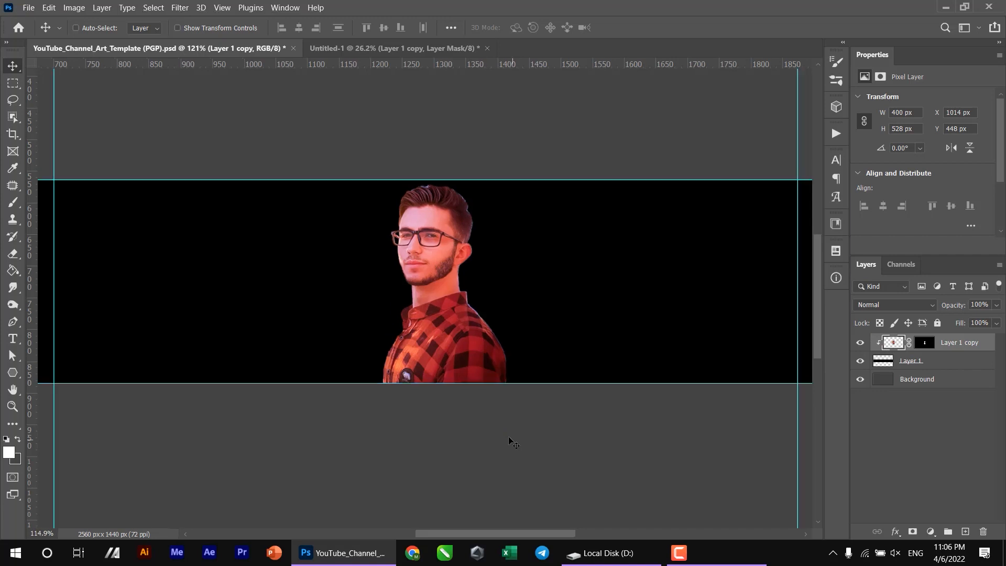
scroll(476, 342, down, 5)
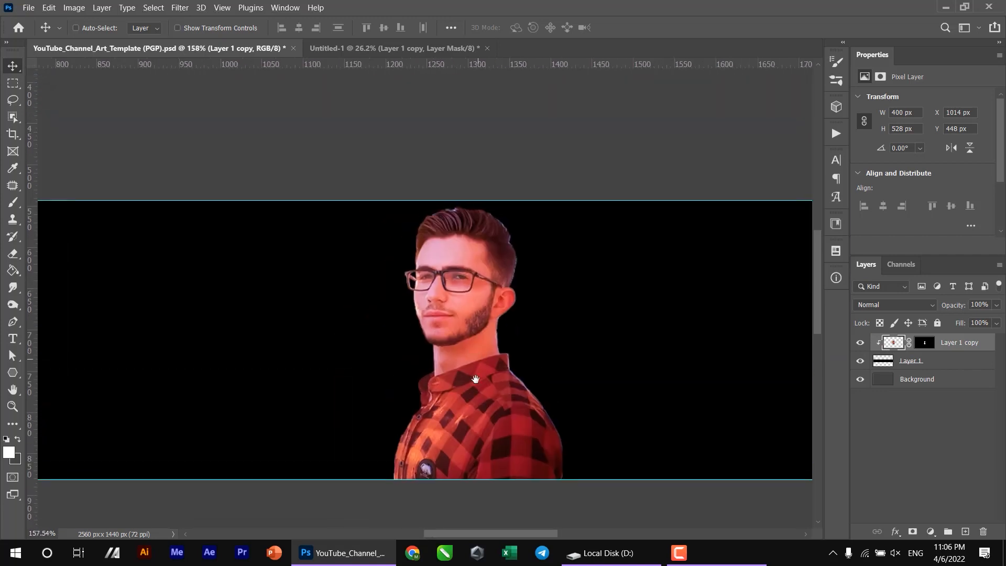
scroll(432, 252, down, 3)
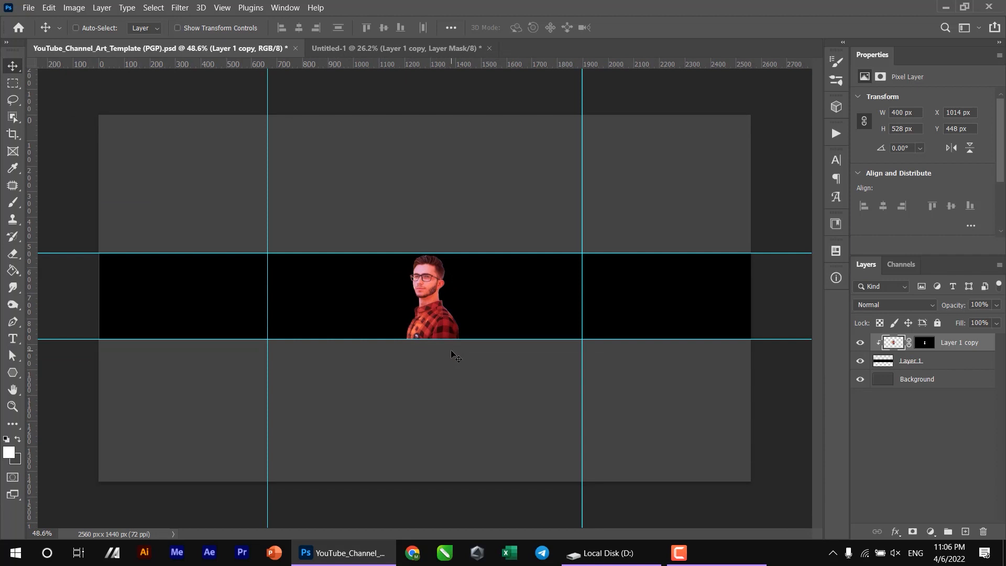
- Switch to Chrome, search Google Images for "dark style room" and browse the results for a background picture
click(412, 553)
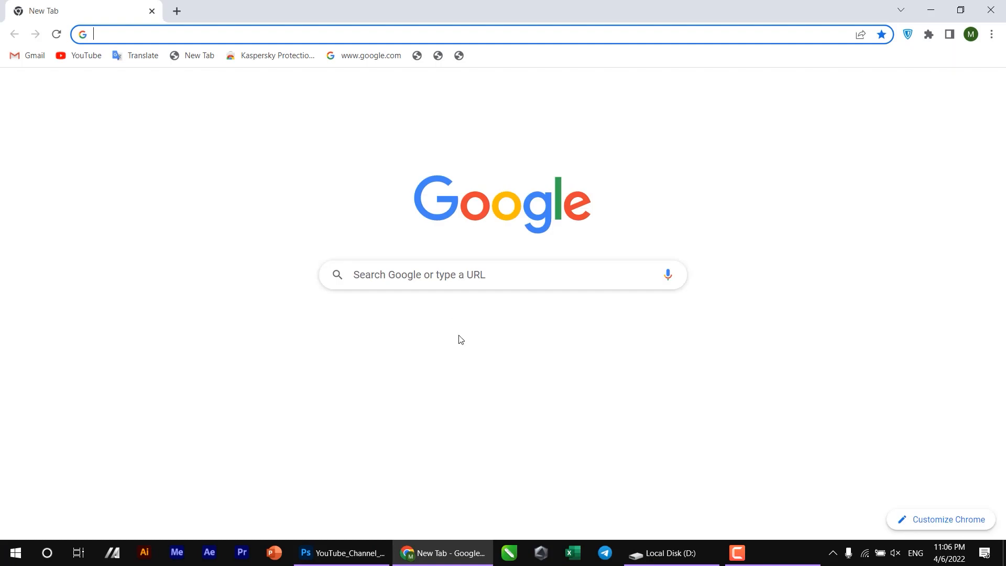
click(449, 281)
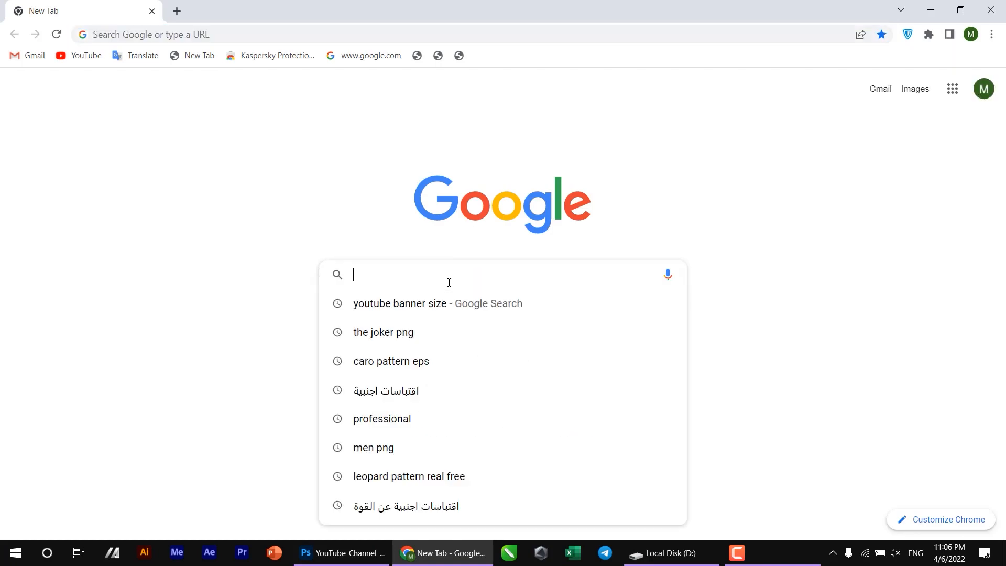
click(914, 89)
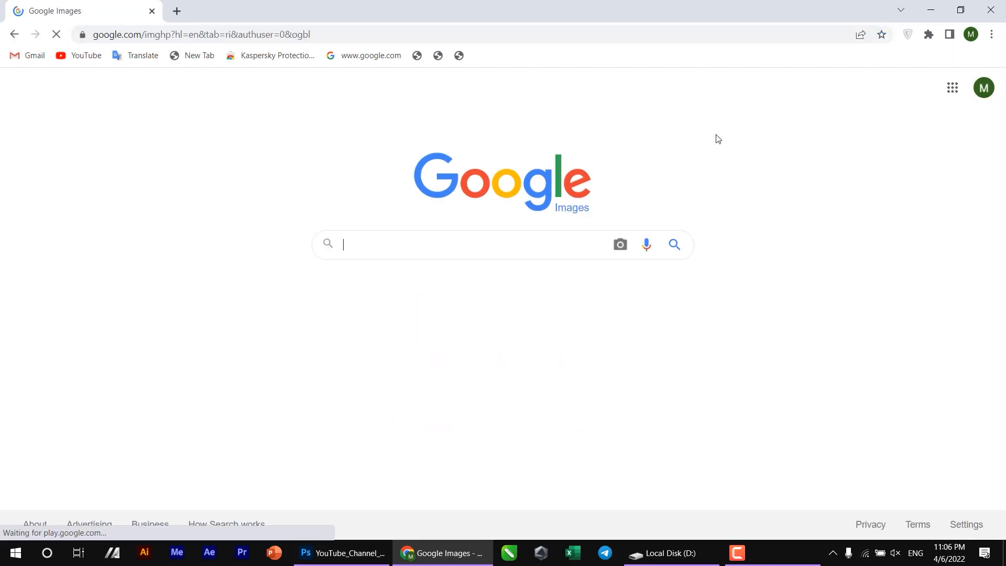
text(dark style room)
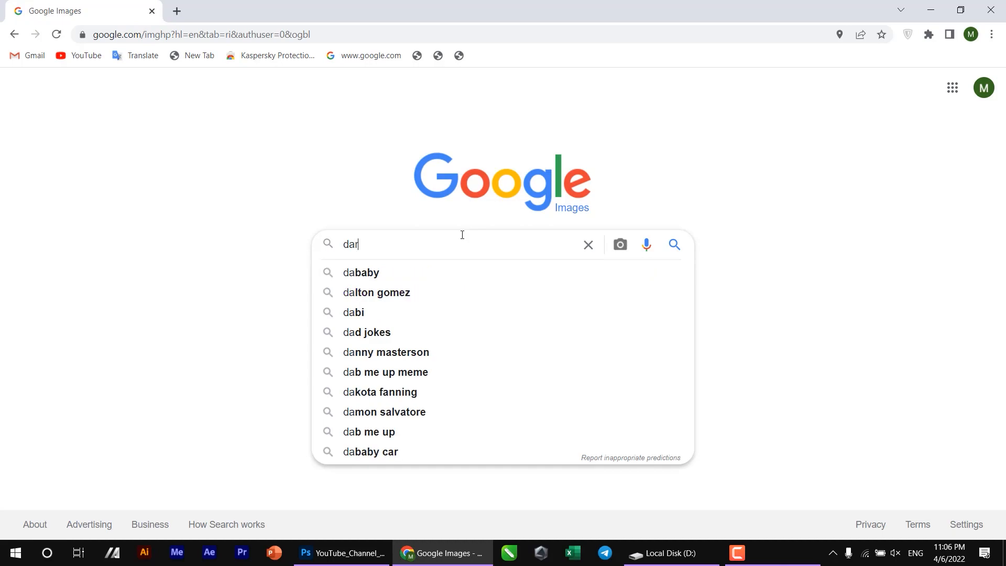
key(Return)
scroll(693, 180, down, 4)
scroll(693, 178, down, 3)
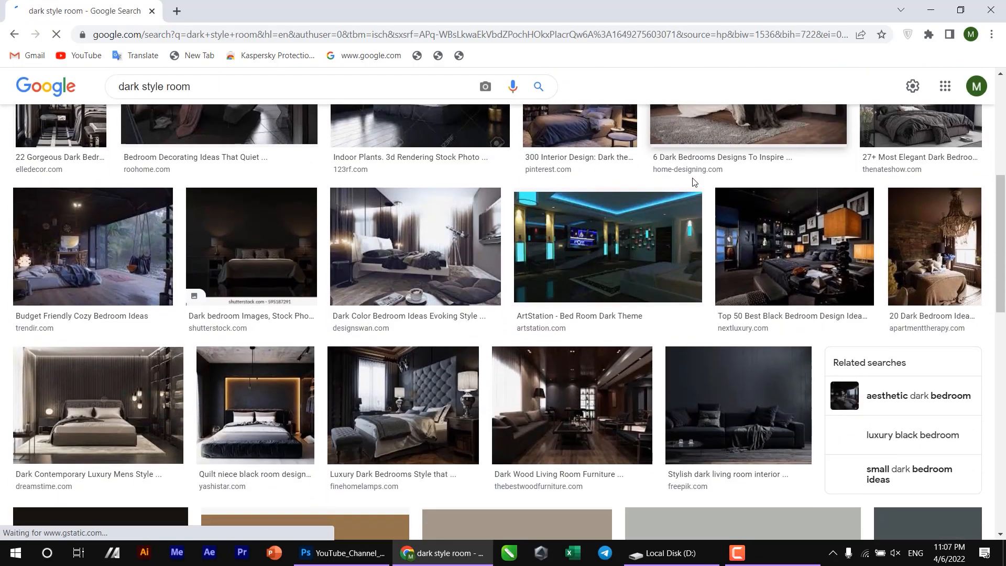
scroll(693, 178, down, 2)
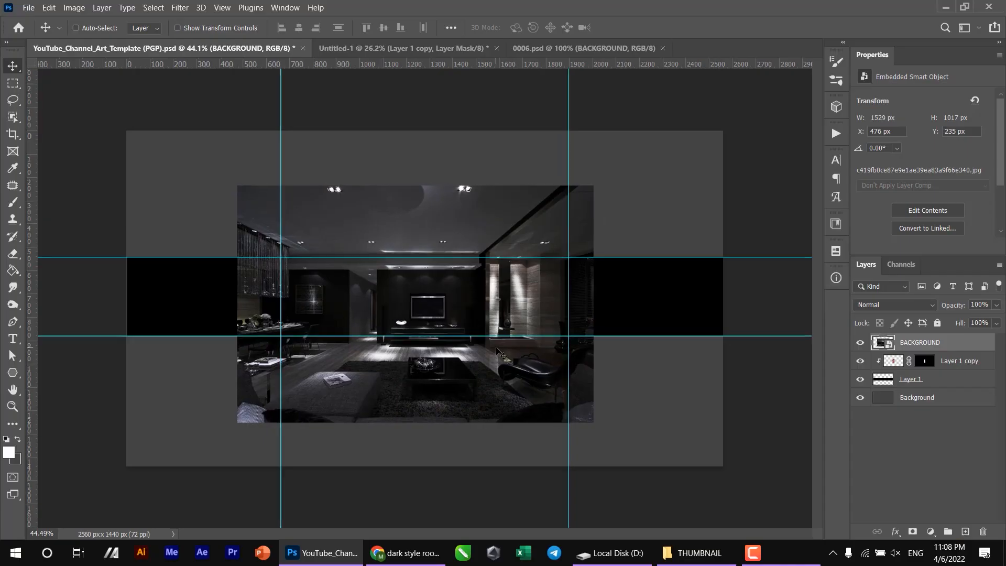
- Centre the dark room image on the banner and enlarge it to about 2625 × 1747 px so it spans the canvas width
scroll(498, 351, up, 2)
scroll(498, 351, down, 3)
scroll(498, 351, up, 2)
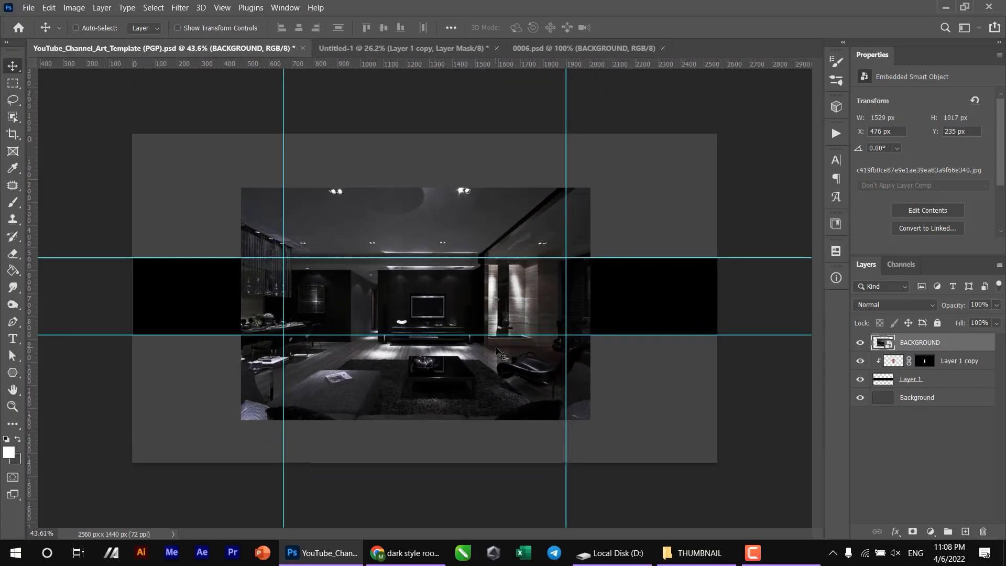
scroll(498, 351, down, 3)
drag(497, 351, 480, 308)
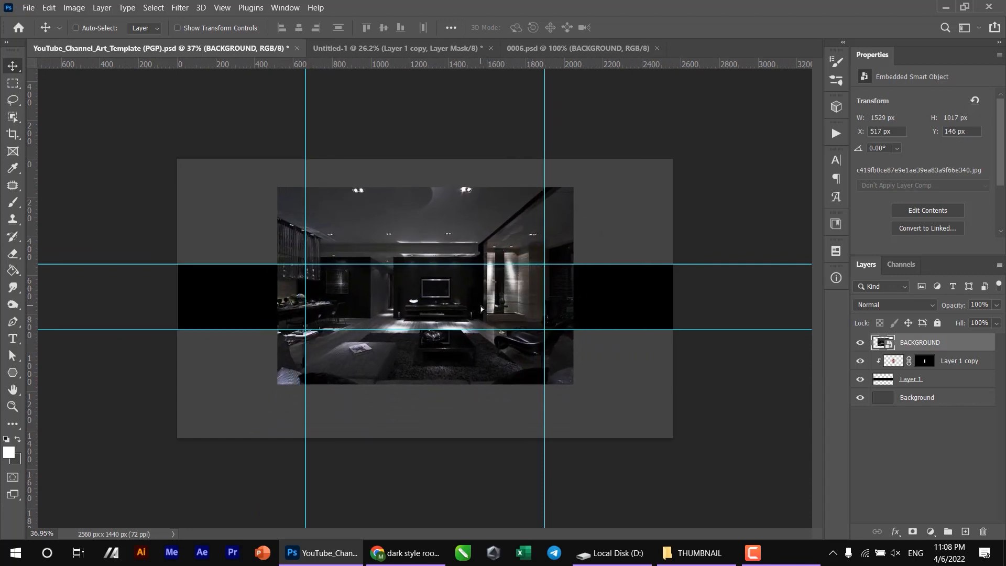
scroll(423, 298, down, 1)
key(ctrl+t)
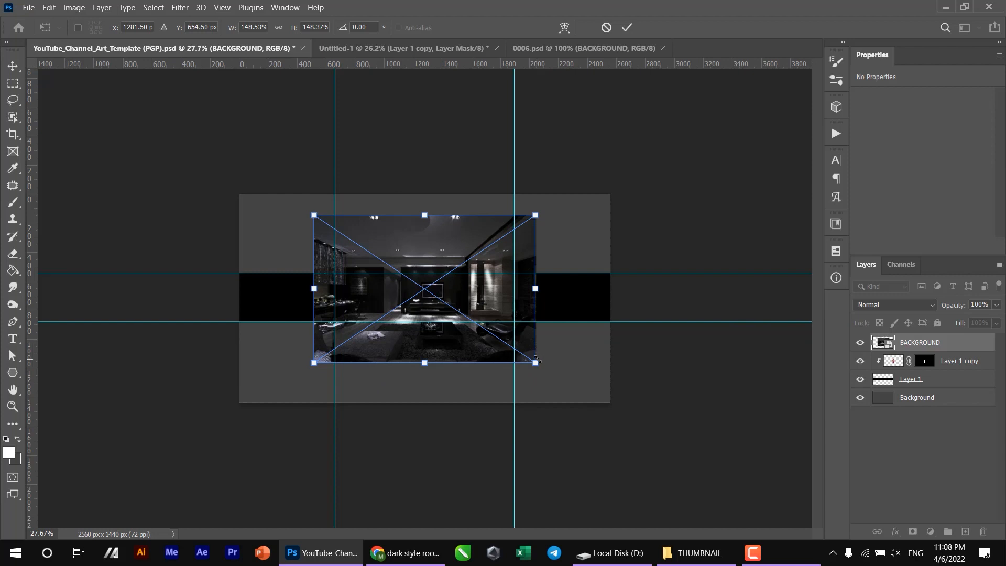
drag(534, 362, 614, 415)
key(Return)
- Place the BACKGROUND room layer beneath the portrait layer so that it is clipped to the black band
drag(917, 348, 916, 369)
scroll(515, 285, up, 1)
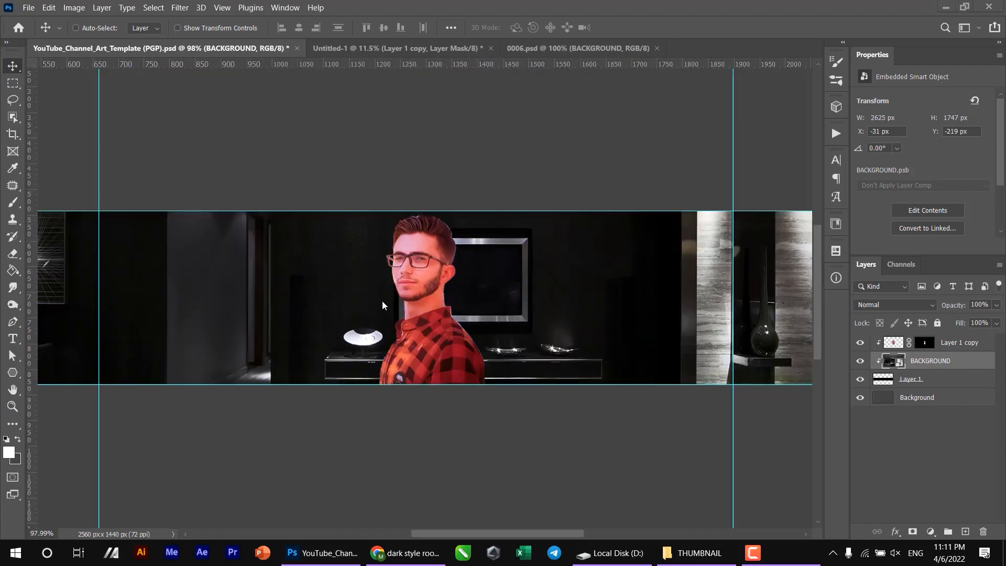
scroll(382, 301, left, 3)
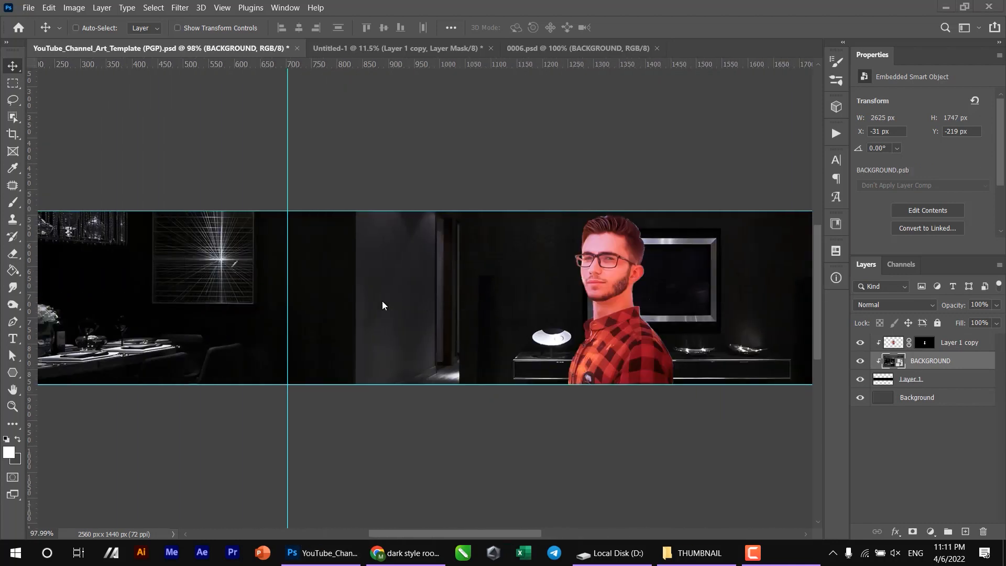
scroll(382, 300, right, 3)
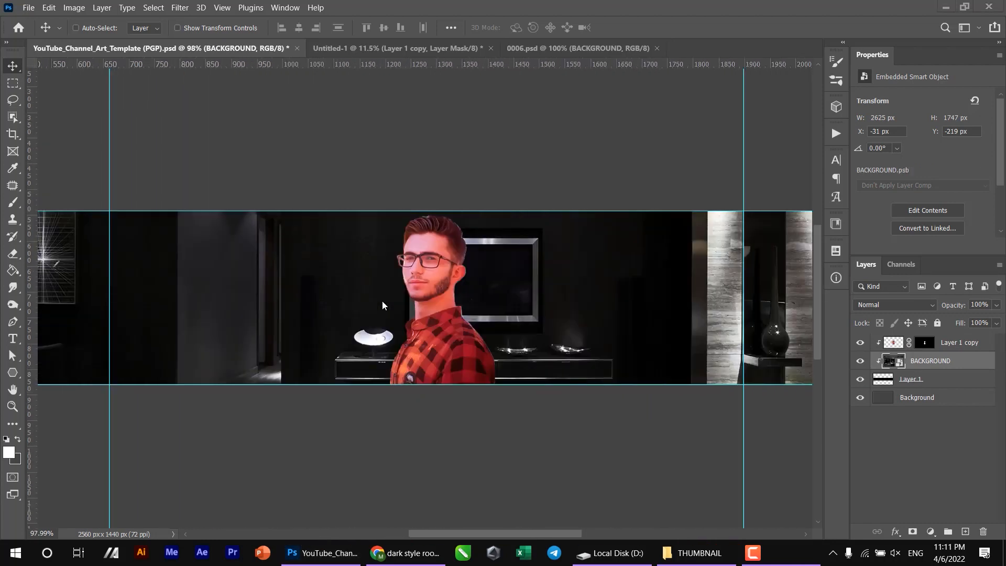
scroll(382, 305, left, 1)
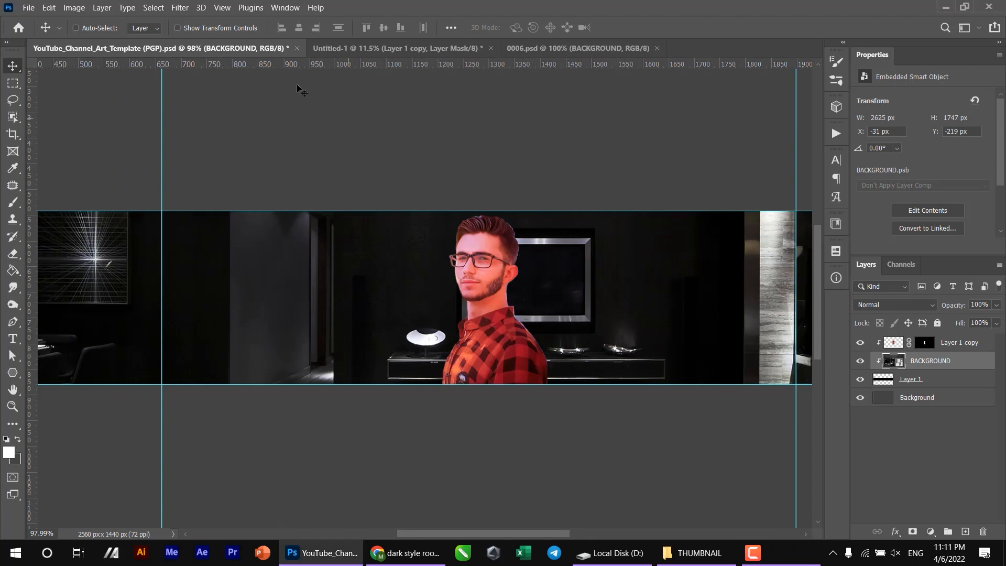
- Apply a Gaussian Blur with a radius of 3.4 pixels to the BACKGROUND room layer
click(185, 6)
mouse_move(298, 165)
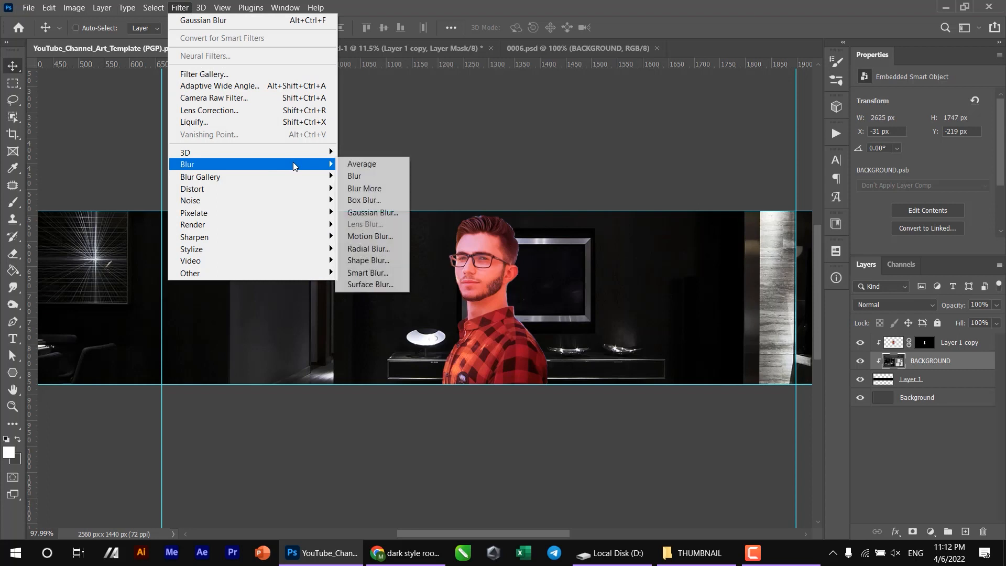
click(372, 212)
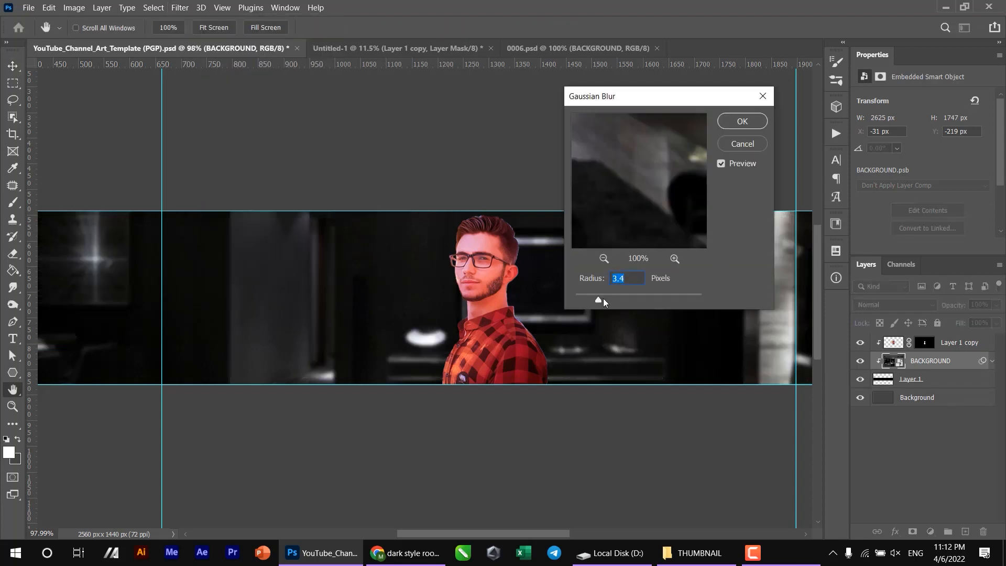
drag(586, 298, 598, 297)
key(Return)
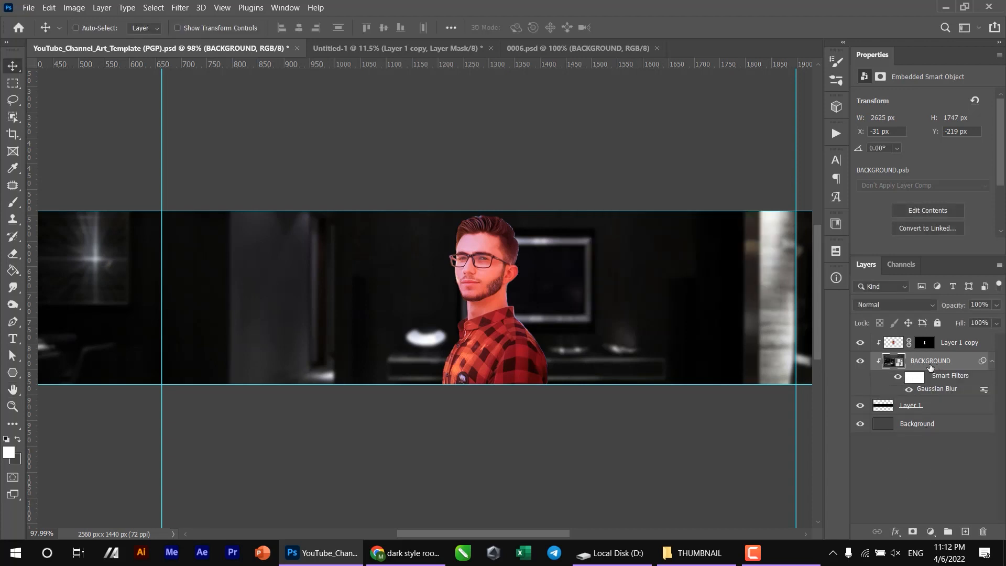
- Add a Curves adjustment above the room image and bend its curve to deepen the shadows and darken the midtones
click(930, 531)
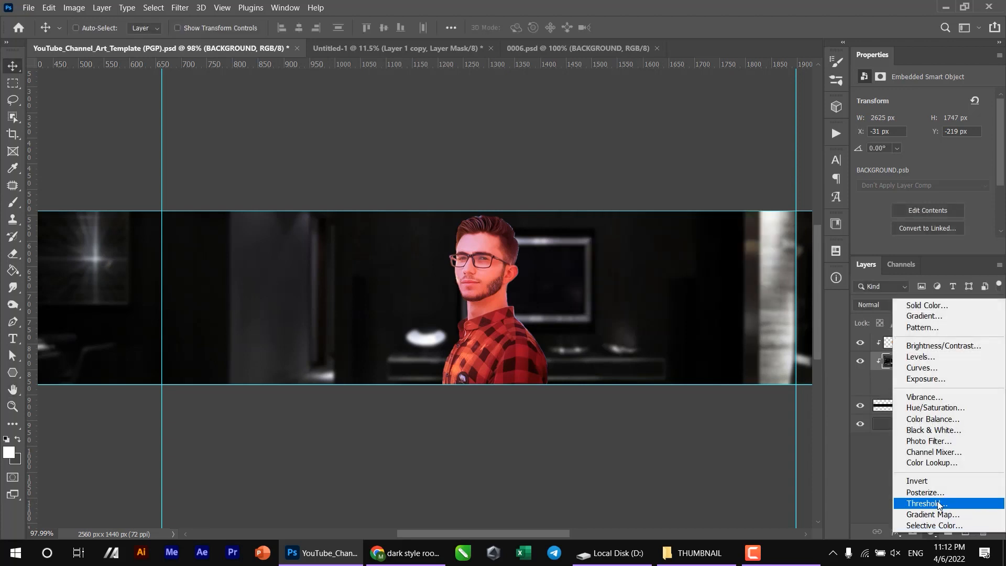
click(945, 368)
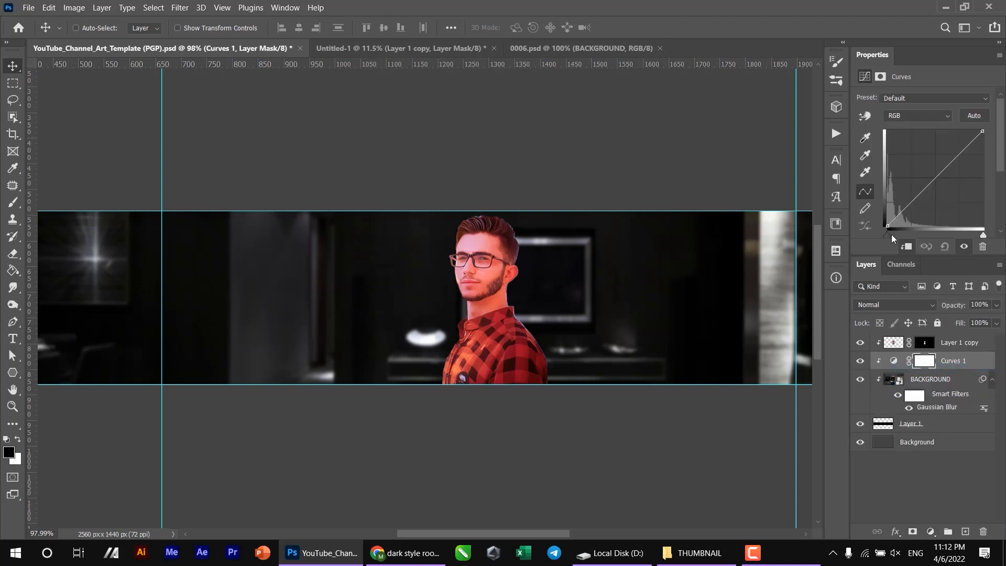
drag(887, 234, 894, 231)
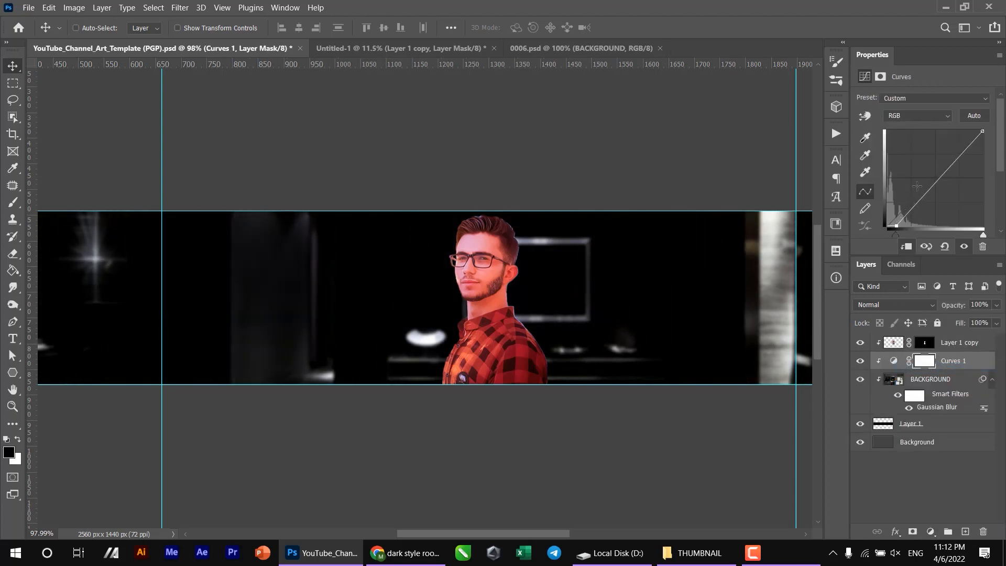
drag(935, 178, 955, 178)
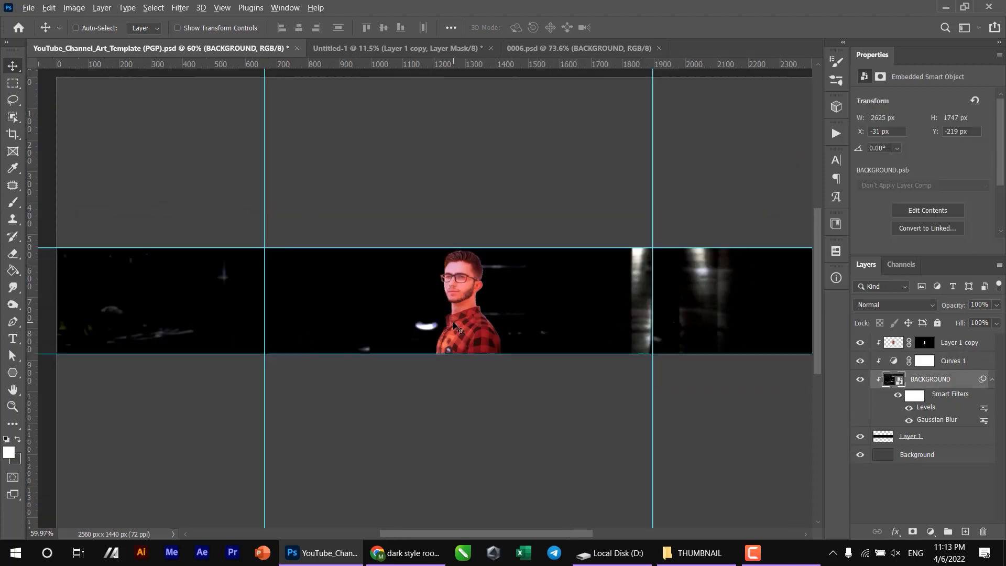
- Add a new empty layer directly above the Curves 1 adjustment, clipped to the band
scroll(453, 322, up, 6)
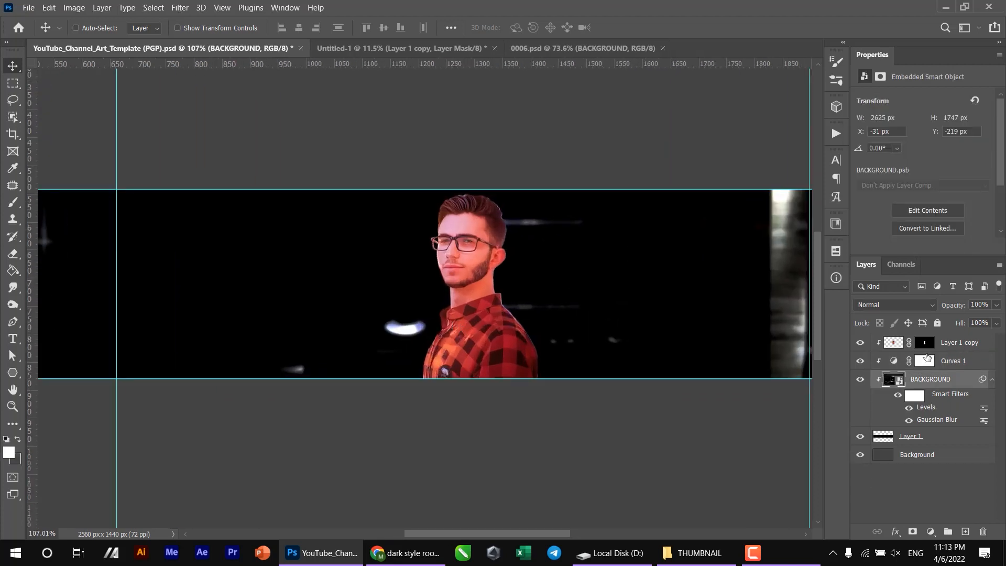
click(960, 362)
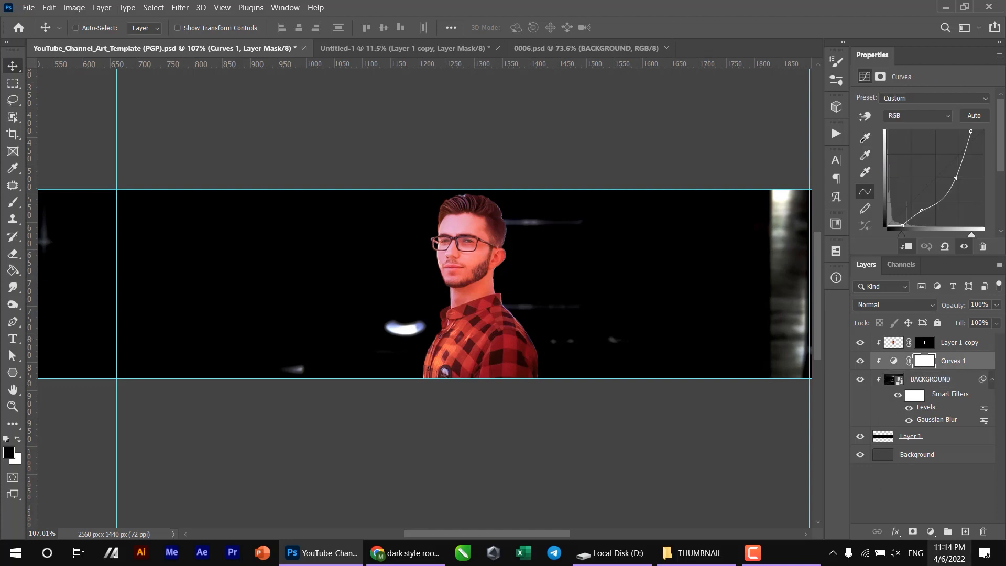
click(965, 532)
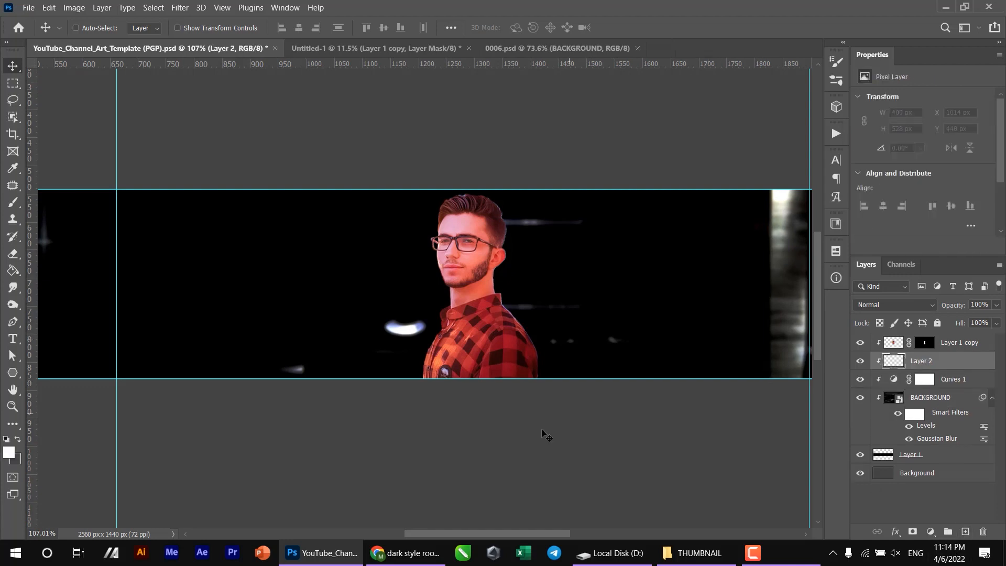
- Set the foreground color to yellow #fdd000 and activate the Brush tool for the new layer
click(10, 454)
mouse_move(819, 305)
mouse_down()
mouse_move(819, 315)
mouse_move(818, 306)
mouse_up()
drag(780, 187, 824, 166)
drag(818, 315, 821, 308)
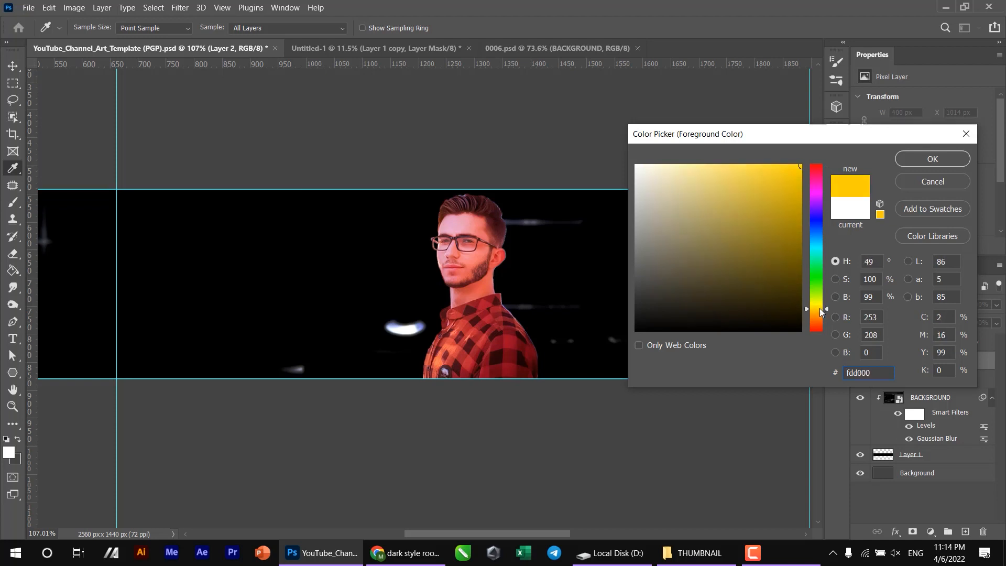
key(Return)
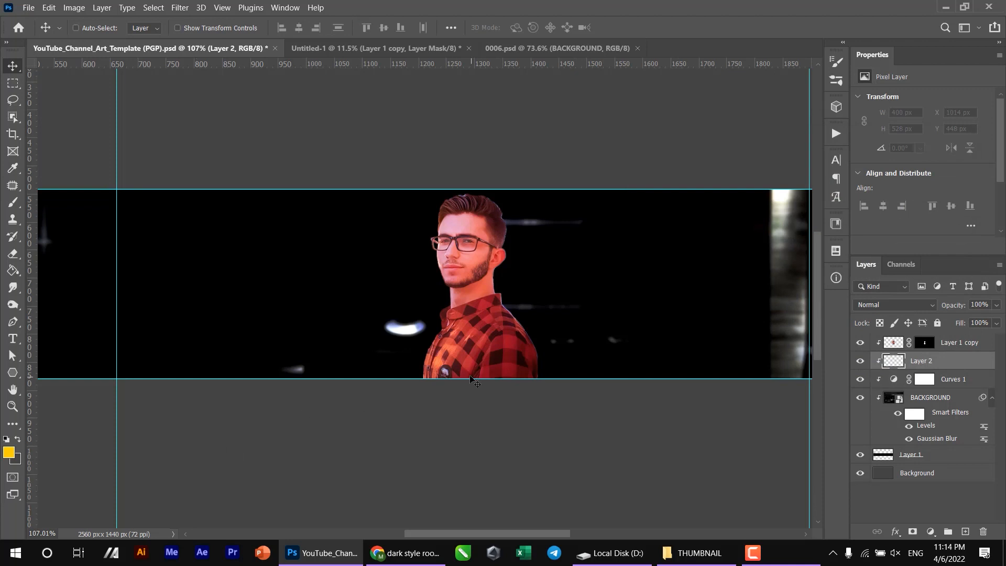
click(12, 204)
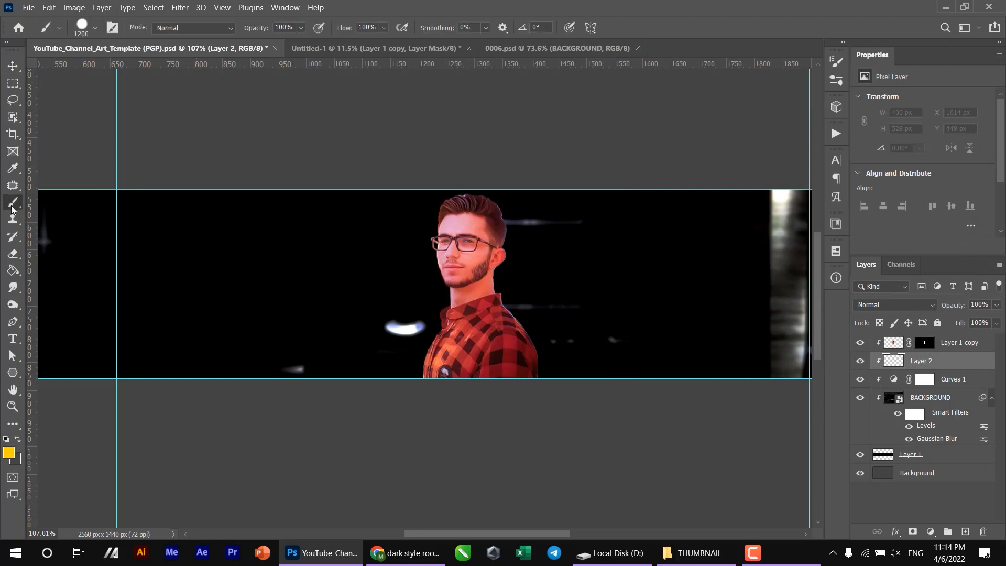
- Switch to the Soft Round brush with 0% hardness and reduce its size to 1000 px
click(90, 32)
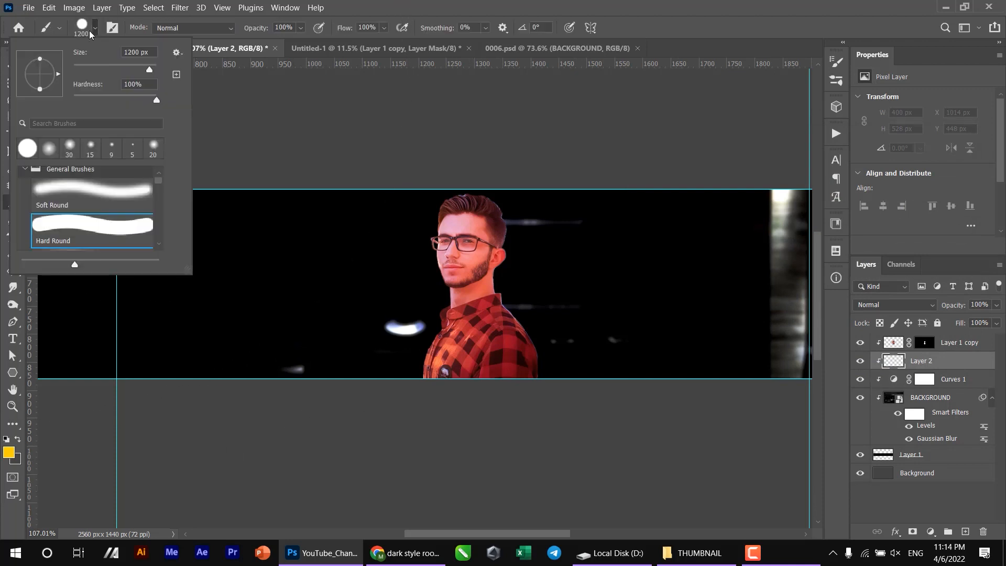
click(81, 201)
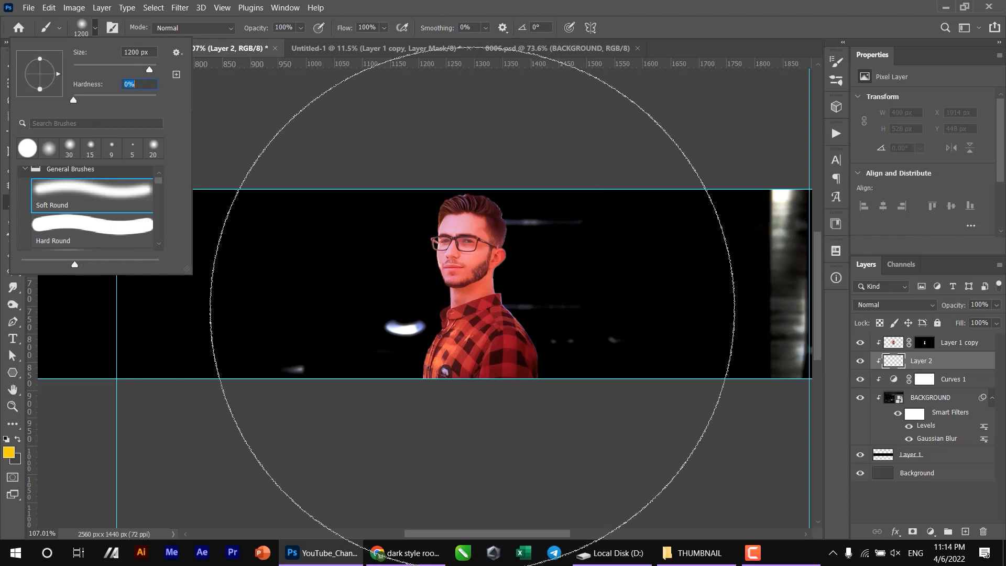
click(479, 316)
key(ctrl+z)
key(bracketleft)
key(bracketleft)
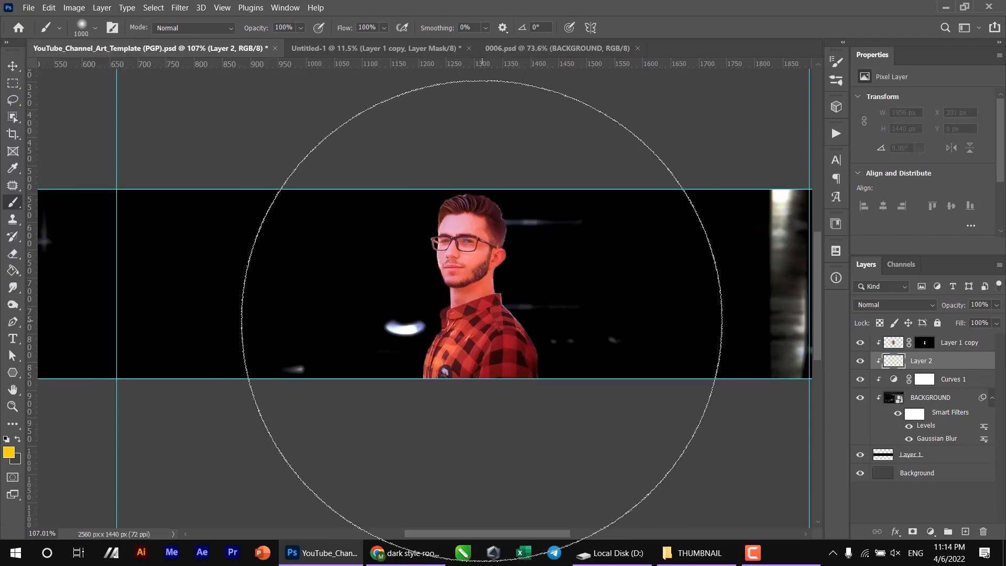
- Paint a soft yellow glow behind the portrait on Layer 2 with a 400 px brush at 76% flow
click(81, 27)
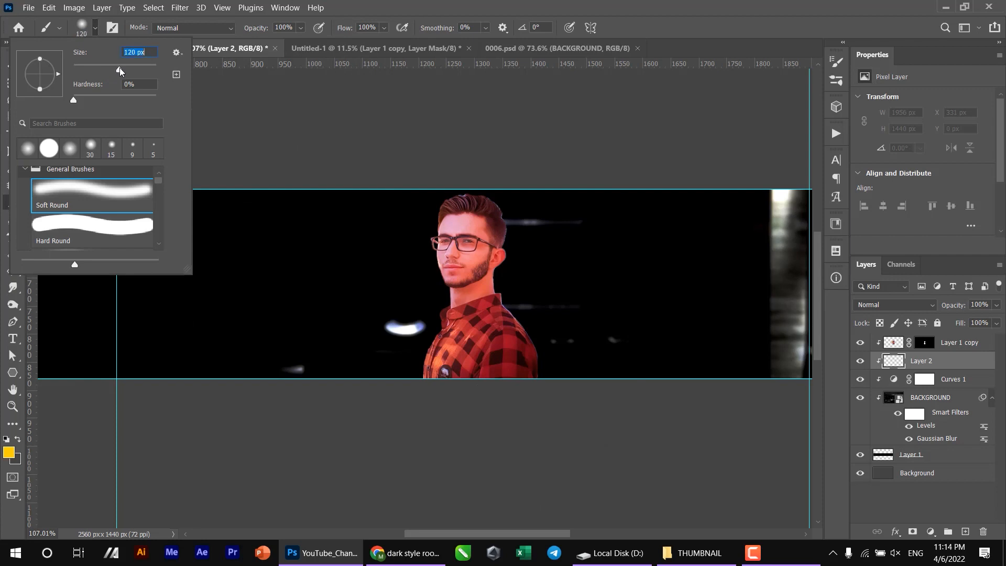
click(480, 333)
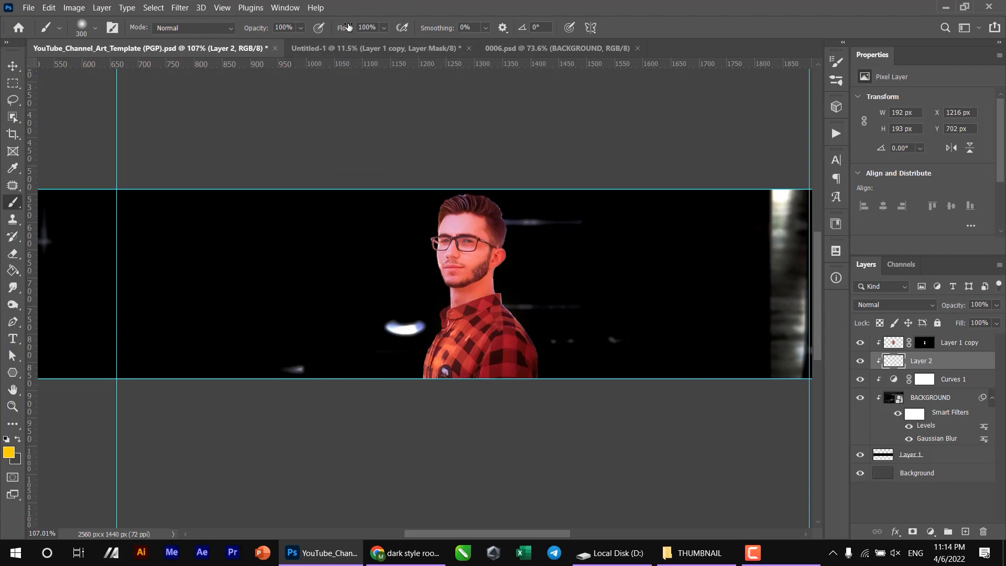
drag(339, 30, 332, 30)
click(435, 397)
mouse_move(460, 385)
mouse_down()
mouse_move(484, 370)
mouse_move(449, 225)
mouse_move(426, 356)
mouse_move(546, 398)
mouse_move(476, 364)
mouse_up()
scroll(352, 445, down, 3)
scroll(353, 444, up, 4)
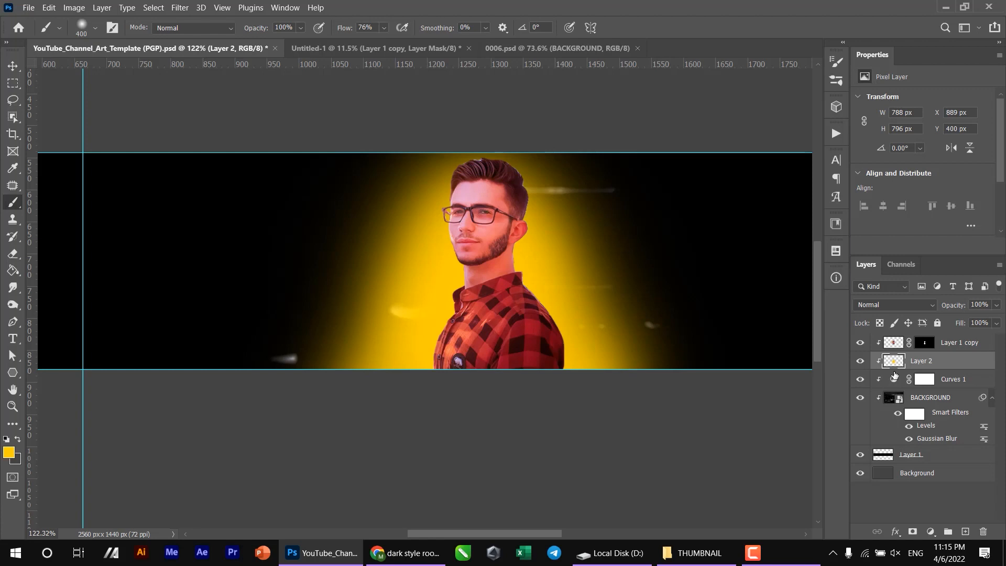
- Add a new clipped layer above the yellow glow and set the foreground color to white #ffffff
key(ctrl+shift+alt+n)
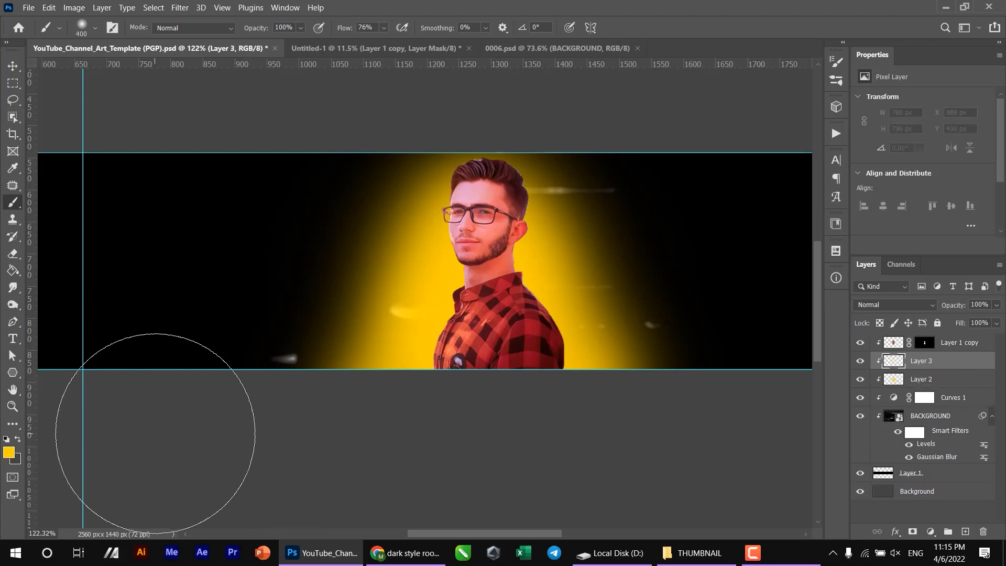
click(8, 454)
text(ffffff)
key(Return)
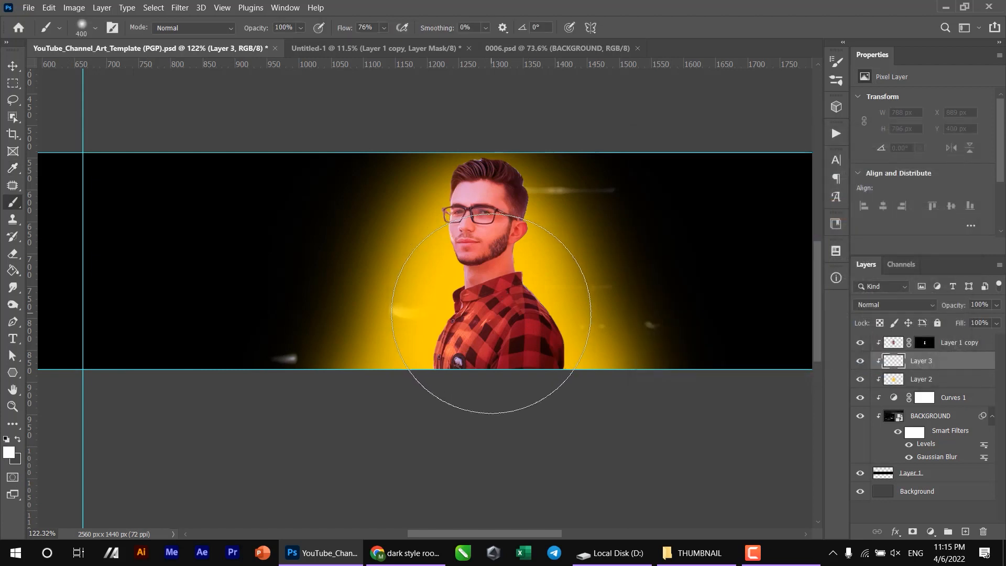
- Paint a soft white glow close around the man's body on Layer 3 with a brush enlarged to 250 px
right_click(497, 361)
drag(625, 333, 621, 333)
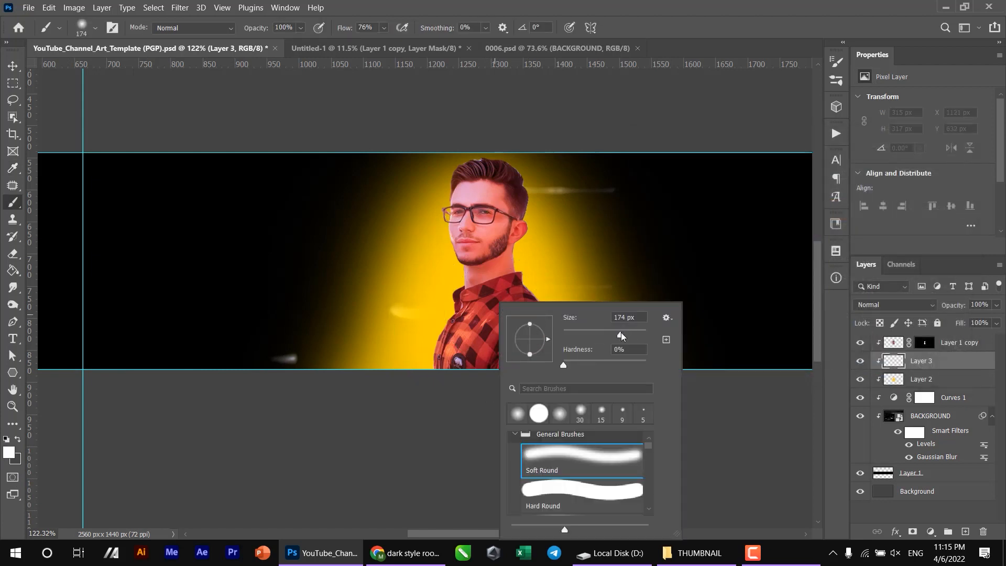
click(476, 339)
key(bracketright)
key(bracketright)
click(489, 316)
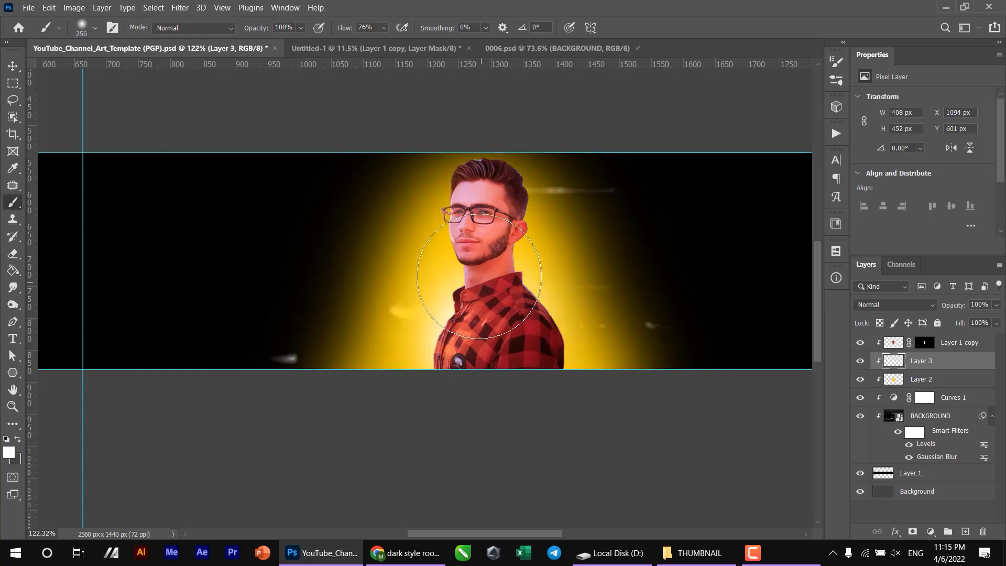
click(487, 270)
click(461, 362)
click(516, 365)
click(535, 382)
click(490, 331)
click(457, 384)
scroll(504, 359, down, 3)
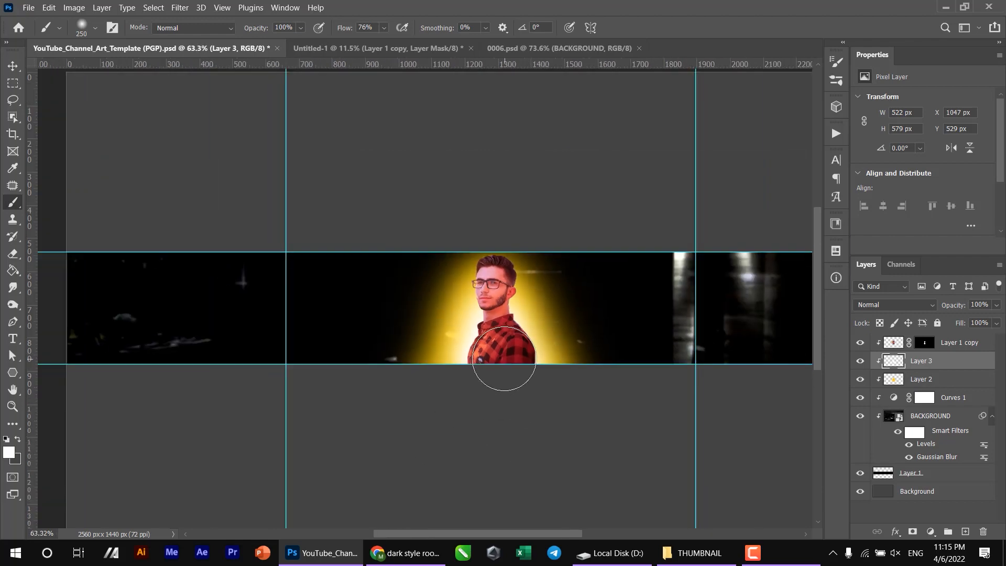
- Examine the portrait's cut-out edges against the white and yellow glow
scroll(503, 358, up, 5)
key(v)
scroll(498, 210, up, 3)
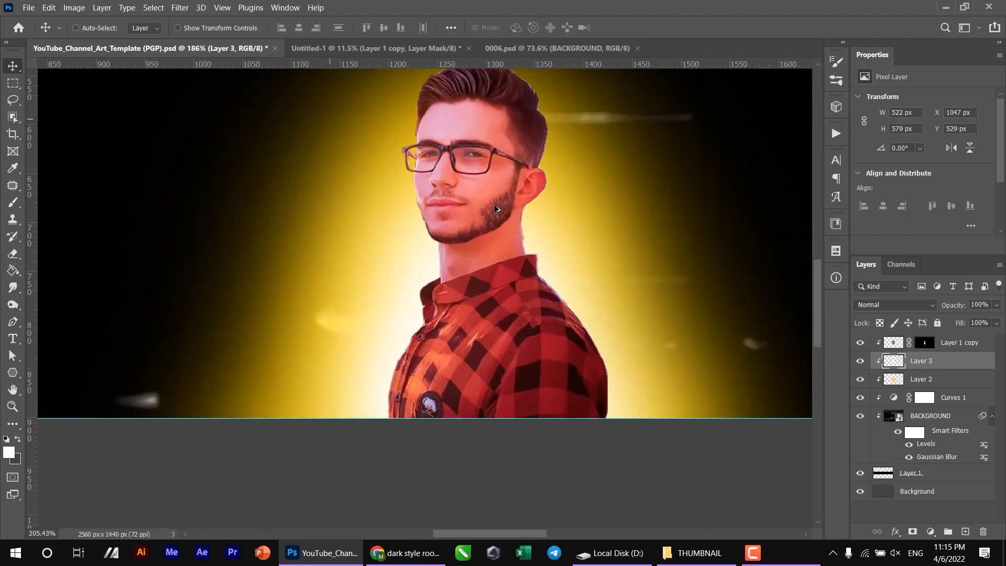
scroll(489, 321, down, 2)
scroll(511, 212, up, 3)
drag(451, 475, 474, 406)
scroll(459, 317, up, 2)
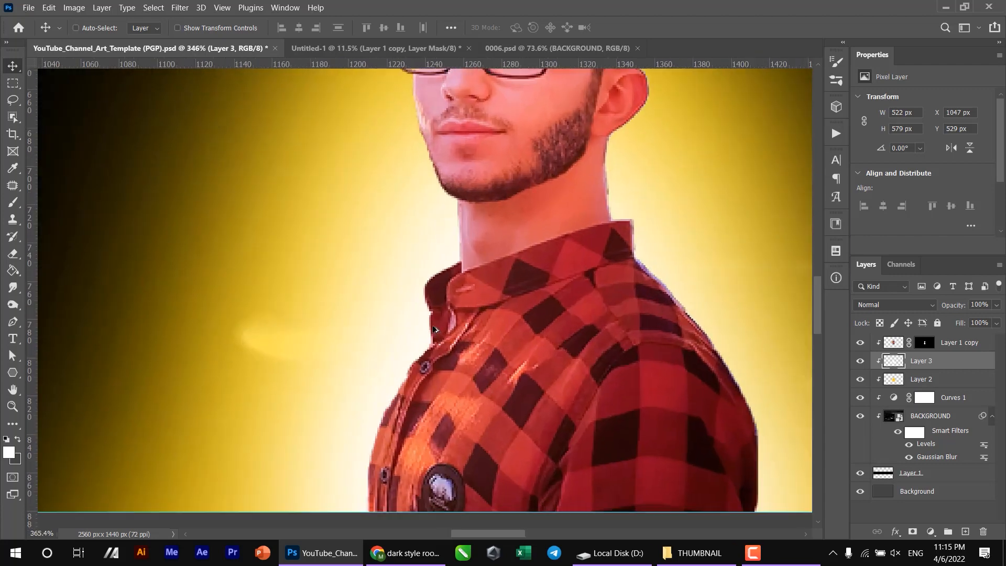
scroll(435, 327, down, 4)
scroll(427, 432, up, 3)
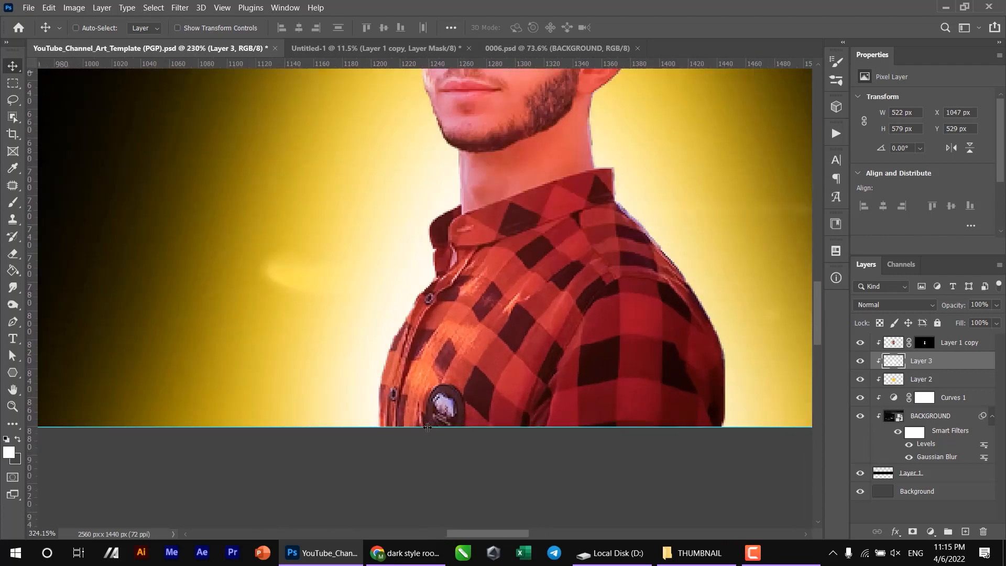
- Add a new clipped layer above the portrait layer and set the foreground color to a golden yellow
click(954, 346)
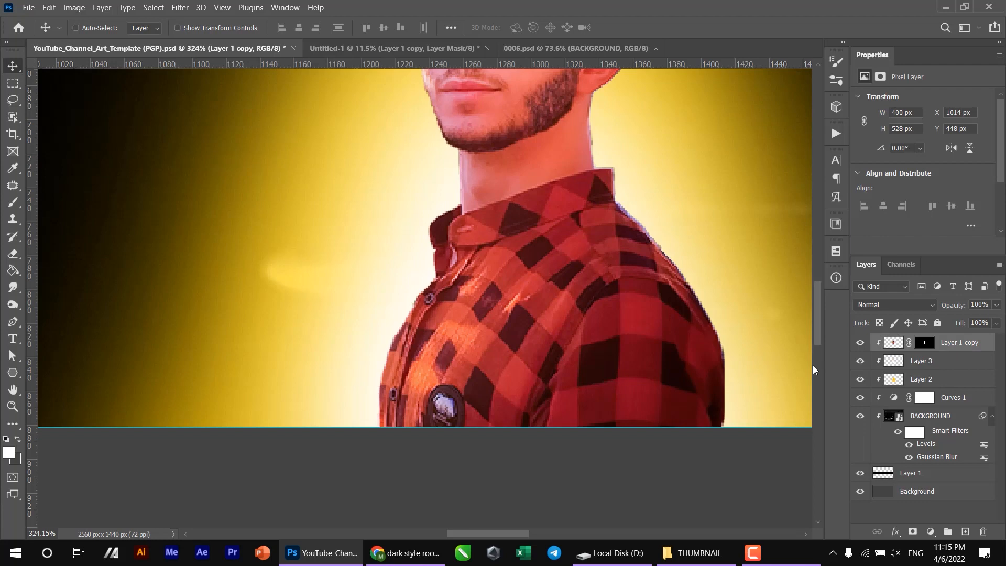
key(ctrl+shift+alt+n)
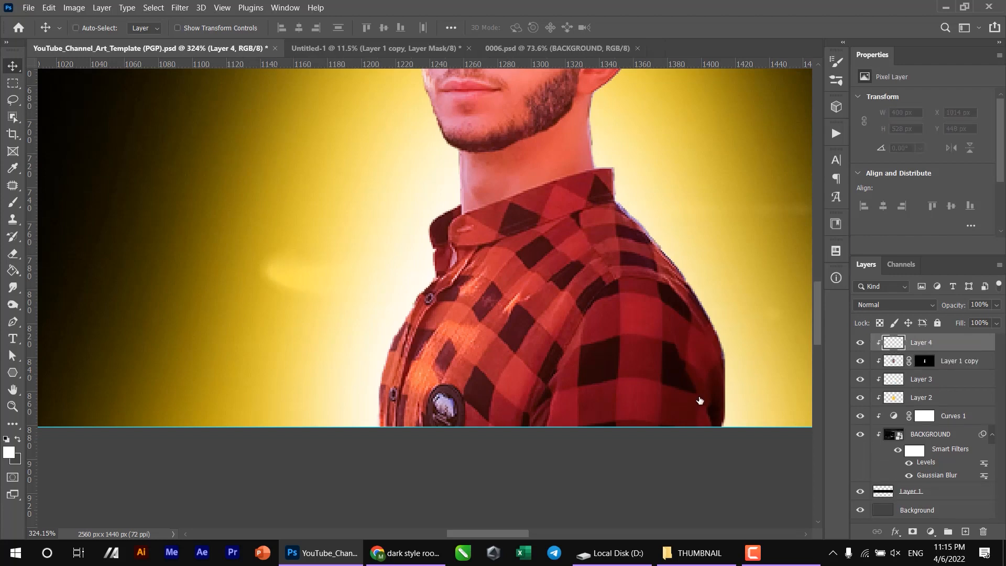
click(9, 452)
drag(796, 178, 811, 171)
key(Return)
- Reduce the brush to 5 px for outlining, working near the shirt's lower front edge
scroll(380, 418, up, 4)
drag(402, 415, 435, 409)
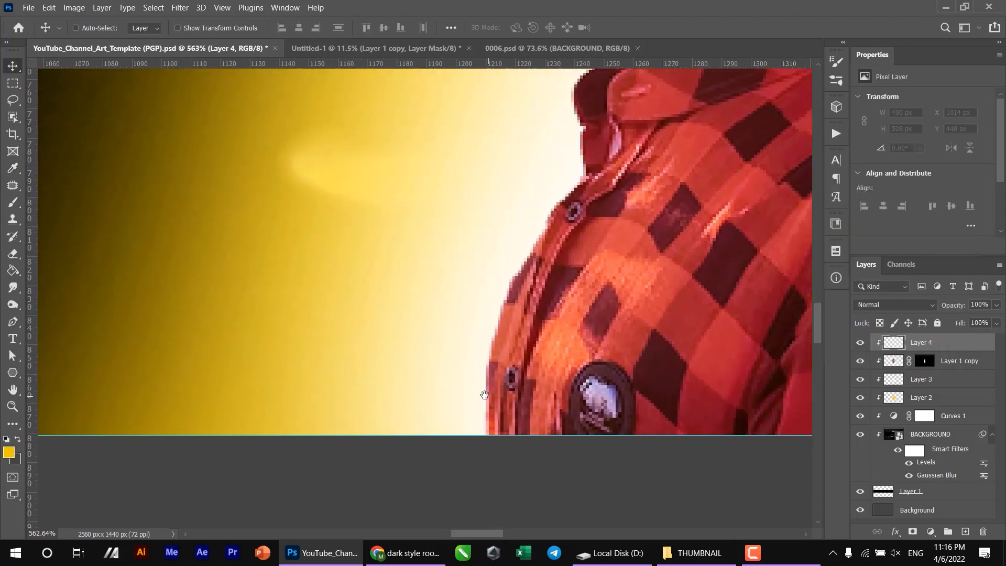
key(b)
key([)
key([)
key([)
key([)
key([)
key([)
key([)
key([)
key([)
key([)
key([)
key([)
key([)
key([)
key([)
key([)
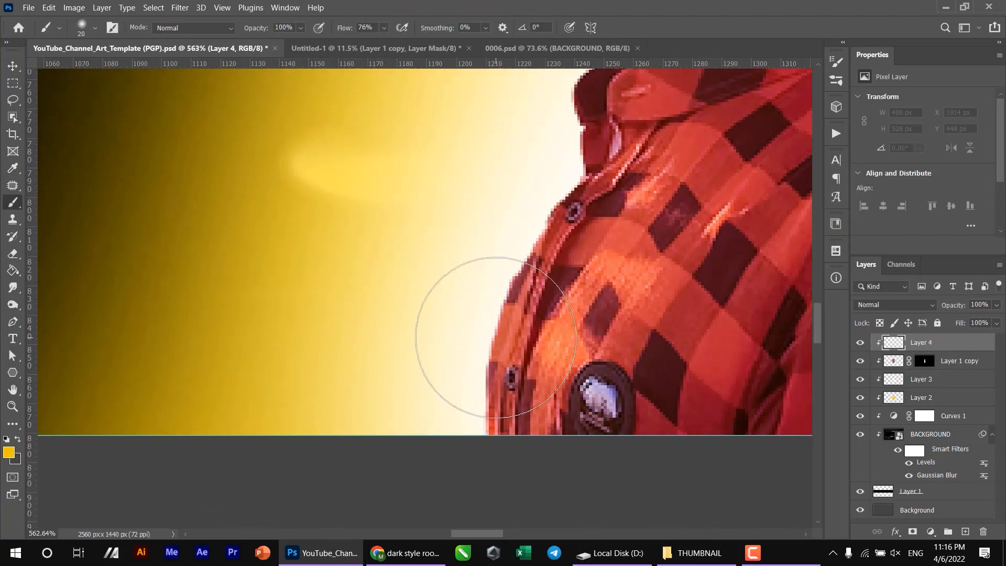
right_click(495, 337)
click(558, 501)
click(474, 434)
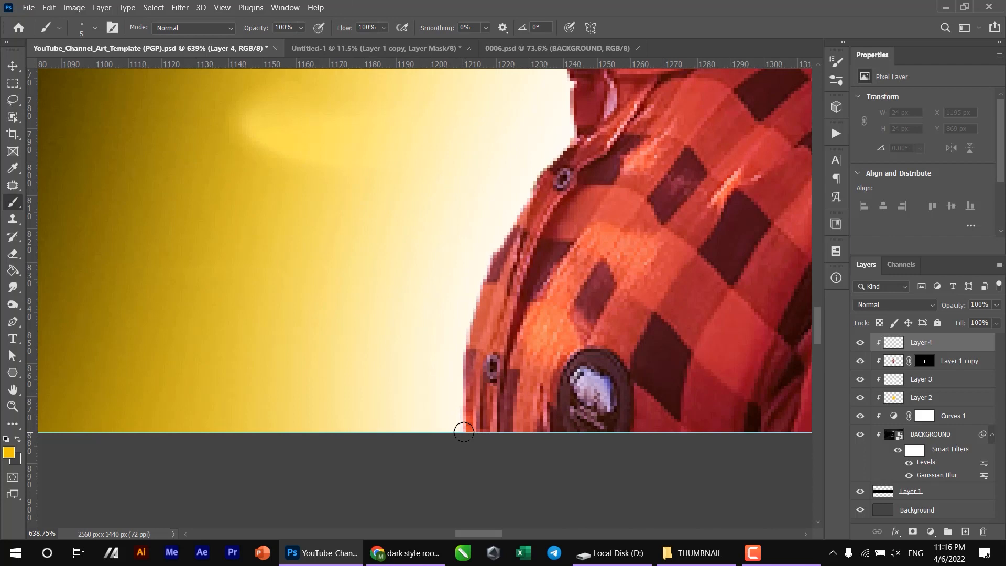
- Trace a thin yellow outline on Layer 4 from the shirt's lower front edge up along the face and over the hair
mouse_move(464, 432)
mouse_down()
mouse_move(408, 452)
mouse_move(436, 324)
mouse_move(517, 186)
mouse_move(513, 122)
mouse_move(502, 101)
mouse_move(397, 326)
mouse_move(406, 305)
mouse_move(464, 261)
mouse_move(464, 196)
mouse_move(452, 158)
mouse_move(465, 312)
mouse_move(446, 294)
mouse_move(390, 101)
mouse_move(428, 362)
mouse_move(395, 315)
mouse_move(394, 280)
mouse_move(422, 266)
mouse_move(447, 363)
mouse_move(431, 342)
mouse_move(439, 314)
mouse_move(438, 153)
mouse_move(372, 343)
mouse_move(408, 297)
mouse_move(461, 271)
mouse_move(535, 255)
mouse_move(652, 275)
mouse_up()
mouse_move(655, 278)
mouse_down()
mouse_move(378, 197)
mouse_move(419, 221)
mouse_move(461, 266)
mouse_move(465, 317)
mouse_move(495, 335)
mouse_up()
key(ctrl+z)
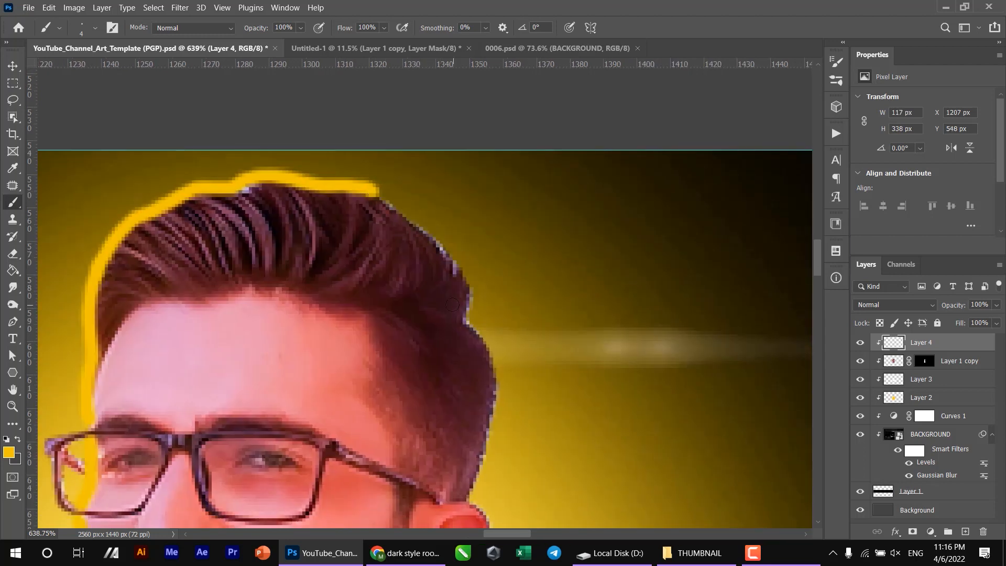
key(ctrl+shift+z)
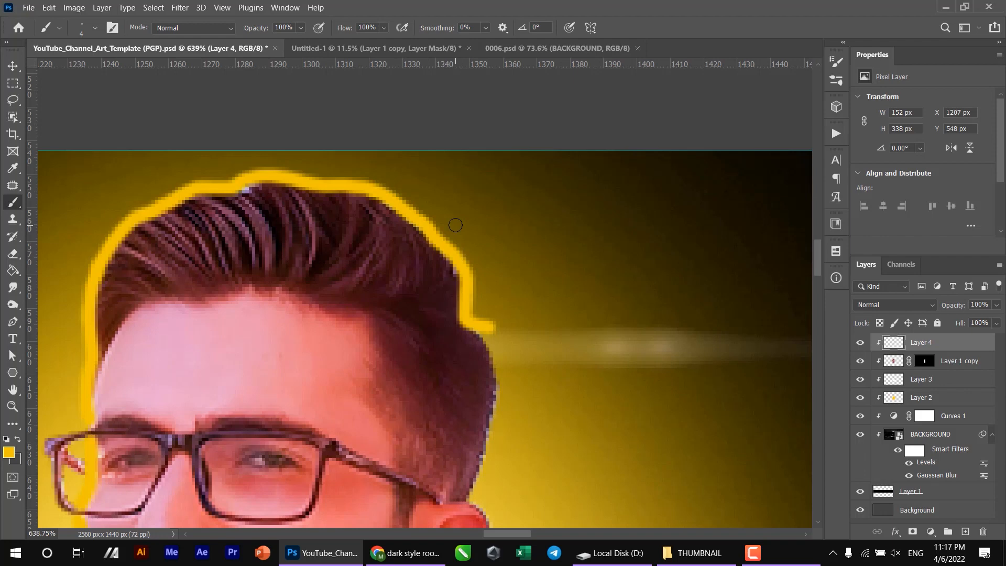
key(ctrl+z)
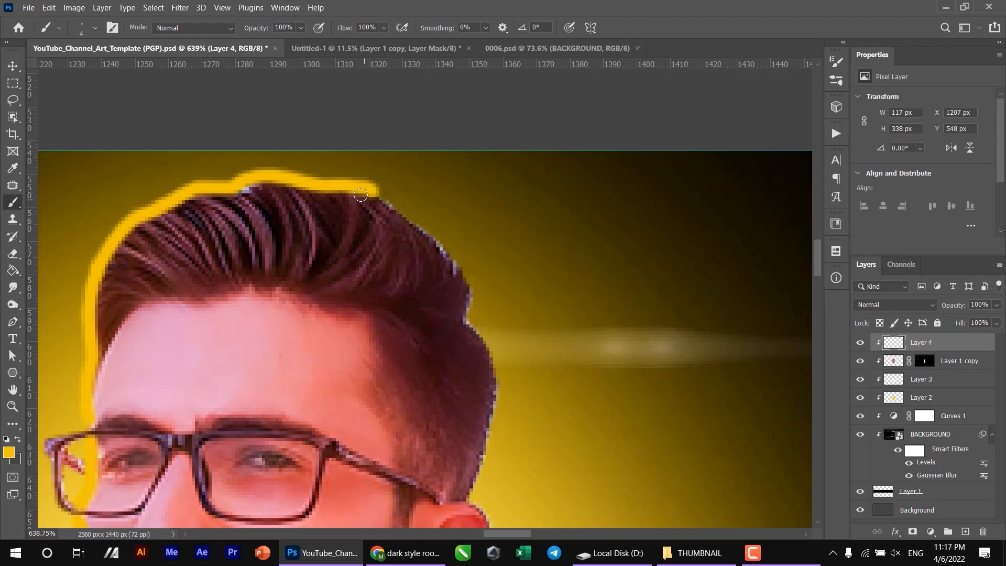
- Continue the yellow outline from the top of the hair down the back of the head and shoulder to the band's lower edge
mouse_move(362, 188)
mouse_down()
mouse_move(465, 273)
mouse_move(475, 330)
mouse_move(440, 231)
mouse_move(429, 92)
mouse_move(426, 147)
mouse_move(452, 194)
mouse_move(423, 315)
mouse_move(448, 338)
mouse_move(506, 203)
mouse_up()
mouse_move(506, 205)
mouse_down()
mouse_move(498, 249)
mouse_move(436, 325)
mouse_move(412, 198)
mouse_move(416, 296)
mouse_move(434, 320)
mouse_move(454, 319)
mouse_move(461, 370)
mouse_up()
mouse_move(454, 361)
mouse_down()
mouse_move(309, 194)
mouse_move(278, 117)
mouse_up()
mouse_move(291, 148)
mouse_down()
mouse_move(387, 253)
mouse_move(339, 110)
mouse_move(434, 248)
mouse_move(448, 335)
mouse_move(447, 457)
mouse_up()
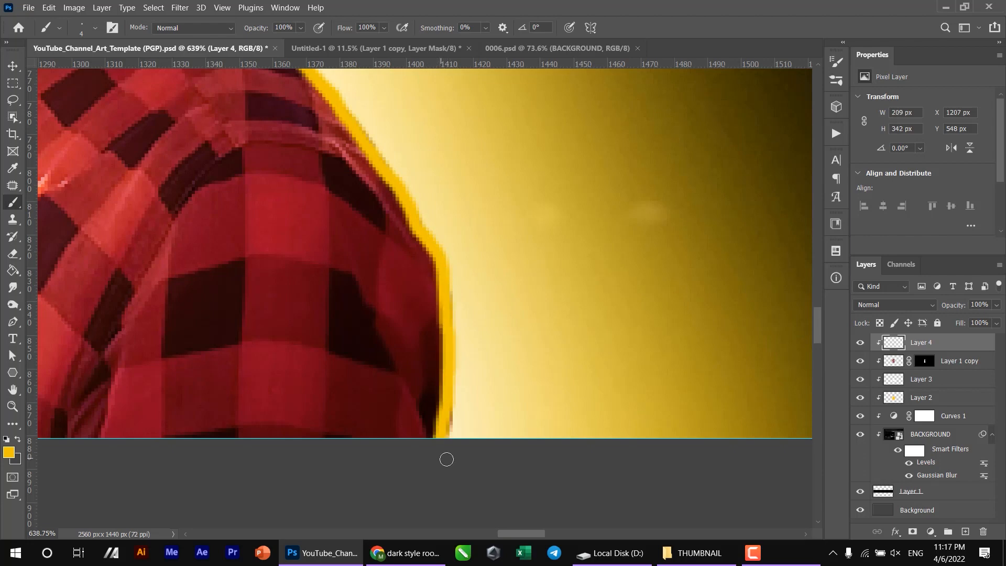
scroll(447, 458, down, 3)
scroll(415, 388, down, 4)
key(v)
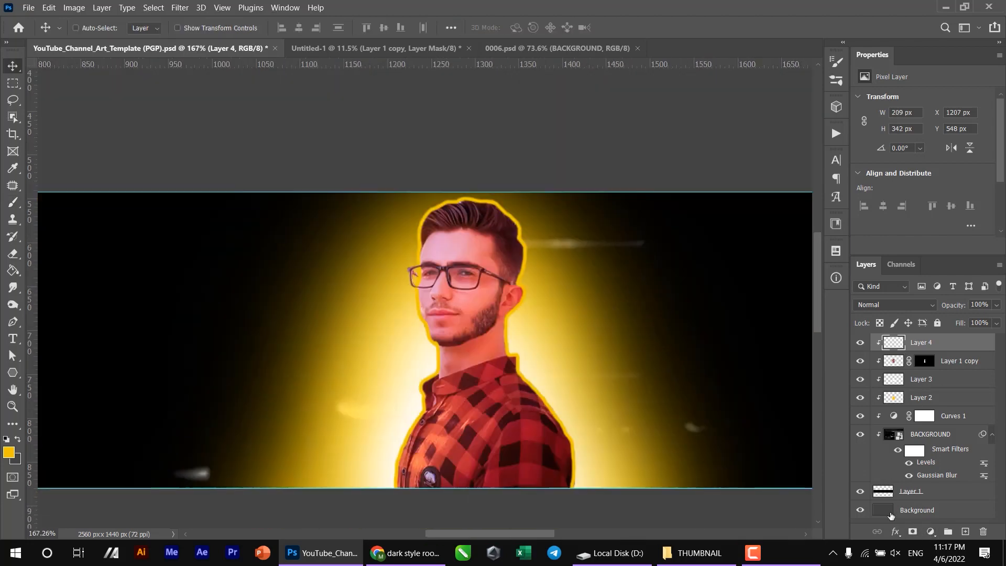
- Apply a bright yellow Color Overlay effect to the outline on Layer 4
click(897, 532)
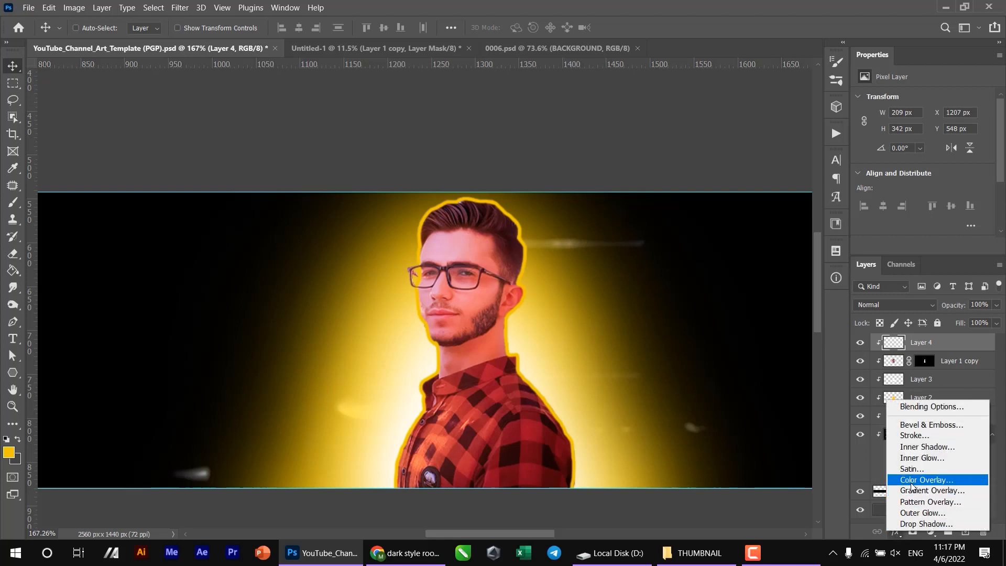
click(941, 480)
click(801, 227)
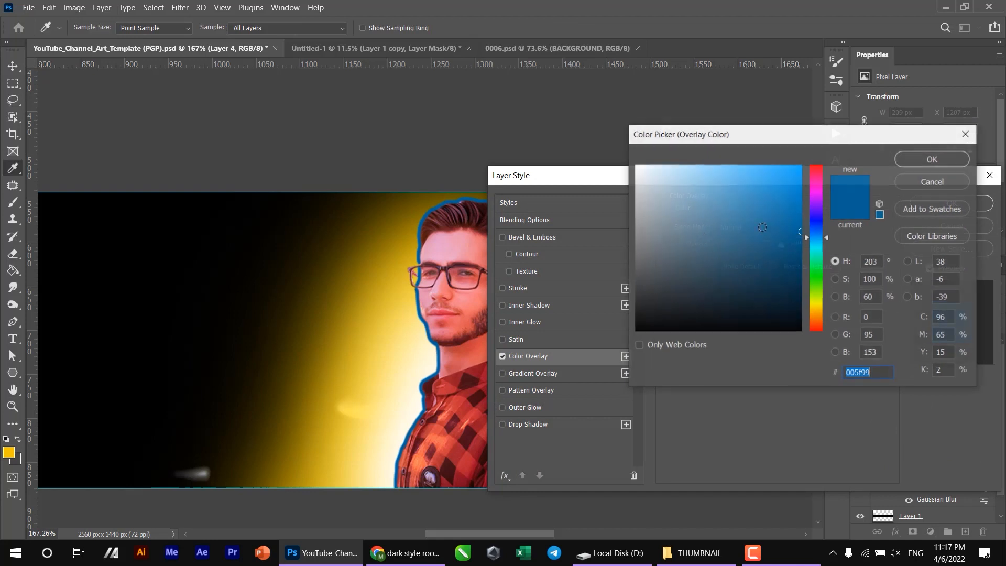
click(825, 304)
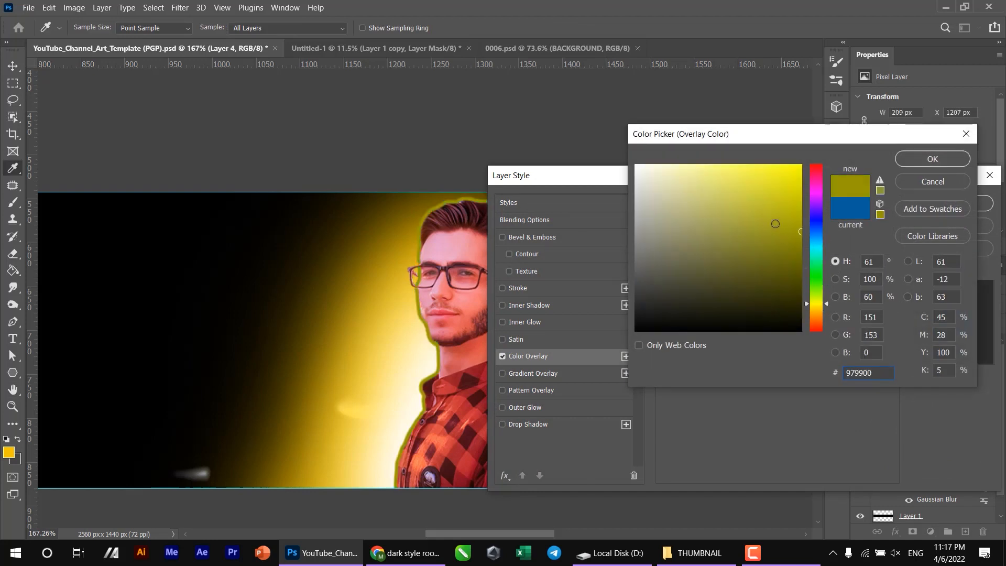
click(800, 166)
click(816, 304)
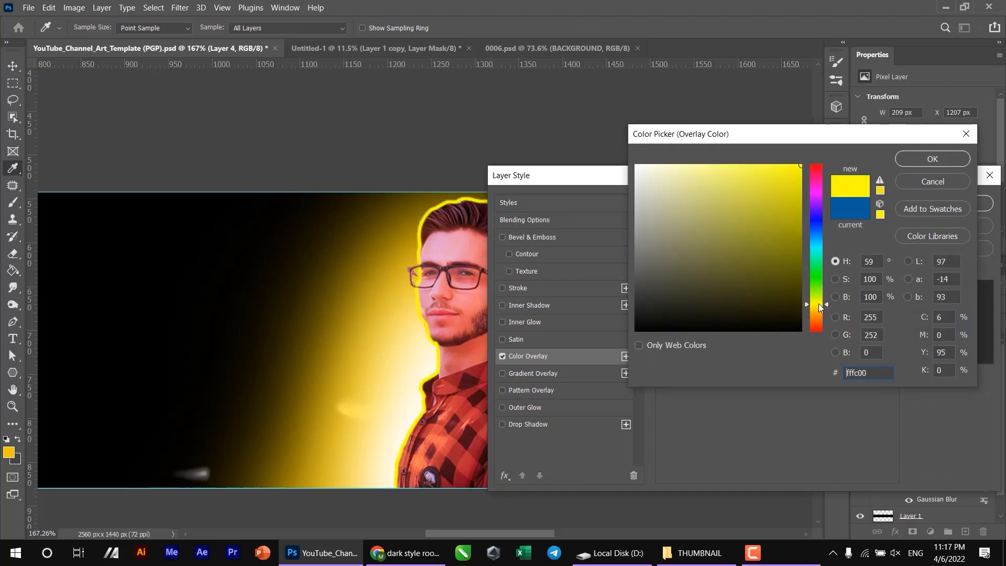
click(791, 164)
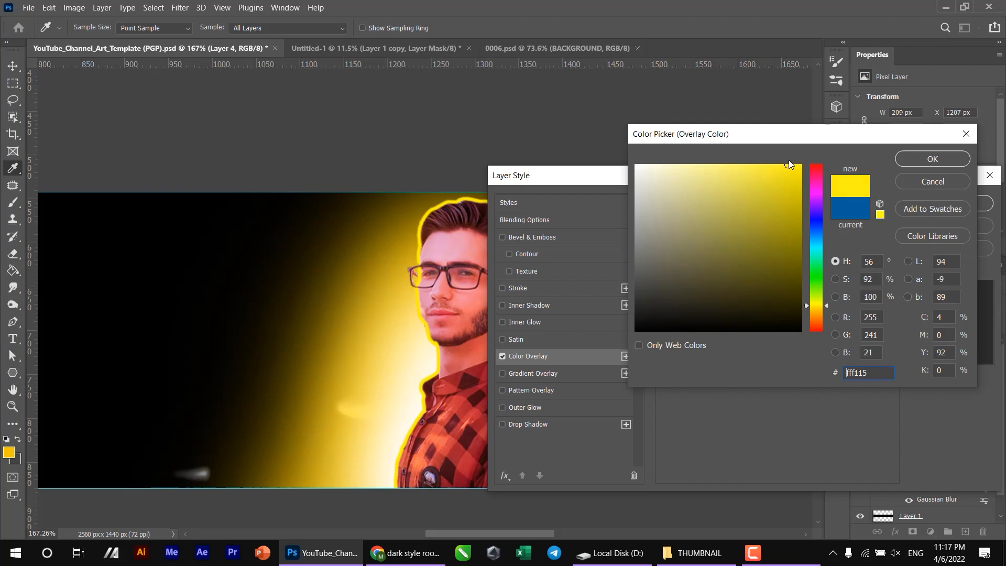
drag(799, 173, 785, 149)
key(Return)
click(942, 204)
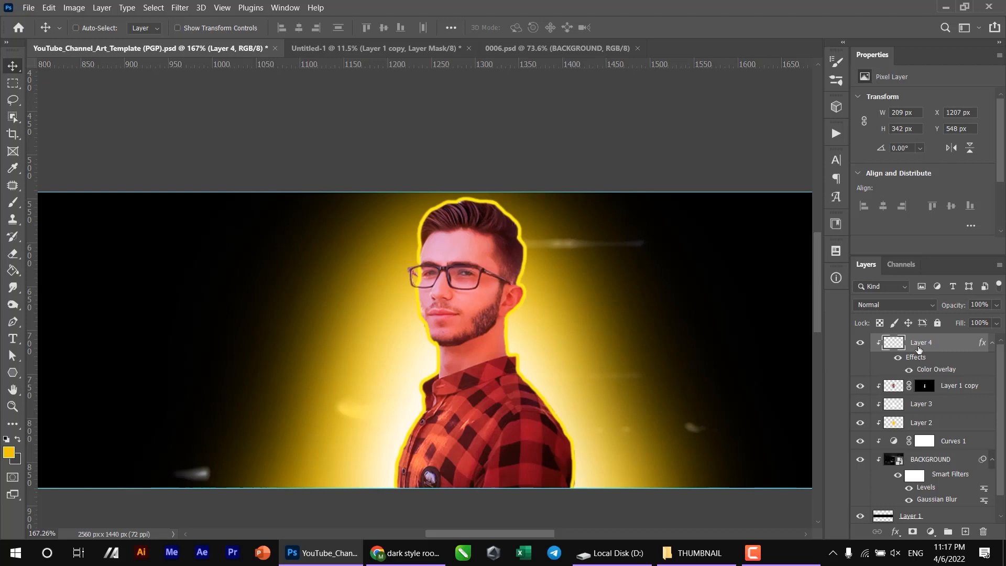
- Duplicate the outline layer, clip the copy to the band and hide it
key(ctrl+j)
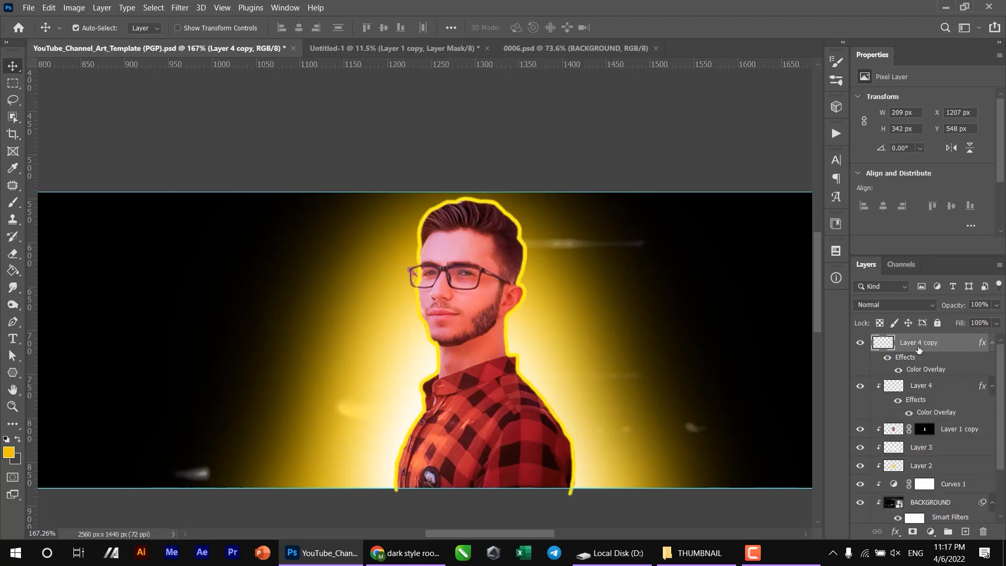
alt+click(891, 372)
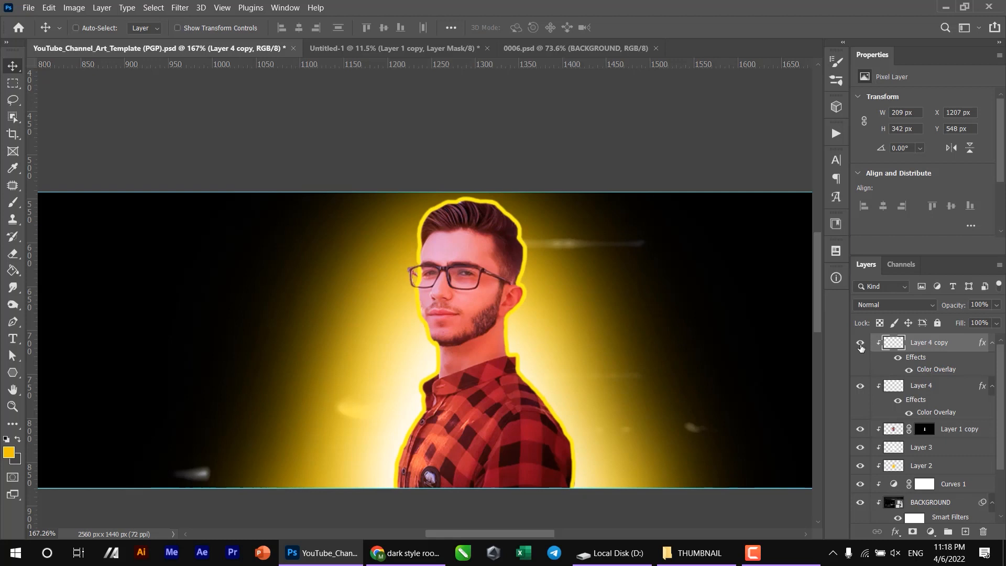
click(860, 348)
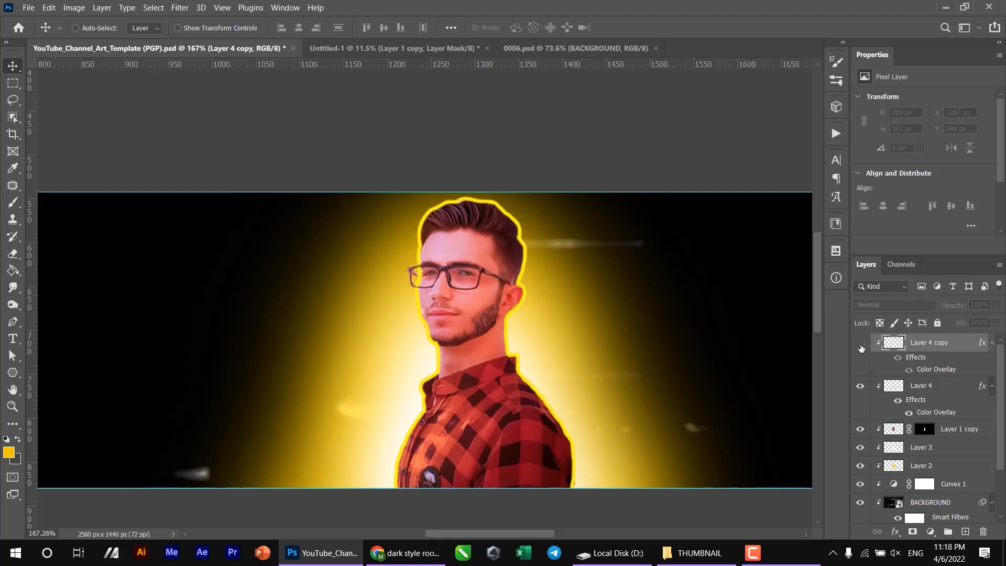
- With the Smudge tool at 47% strength, smear Layer 4's yellow outline inward along the shirt's lower front edge
click(914, 387)
scroll(393, 455, up, 3)
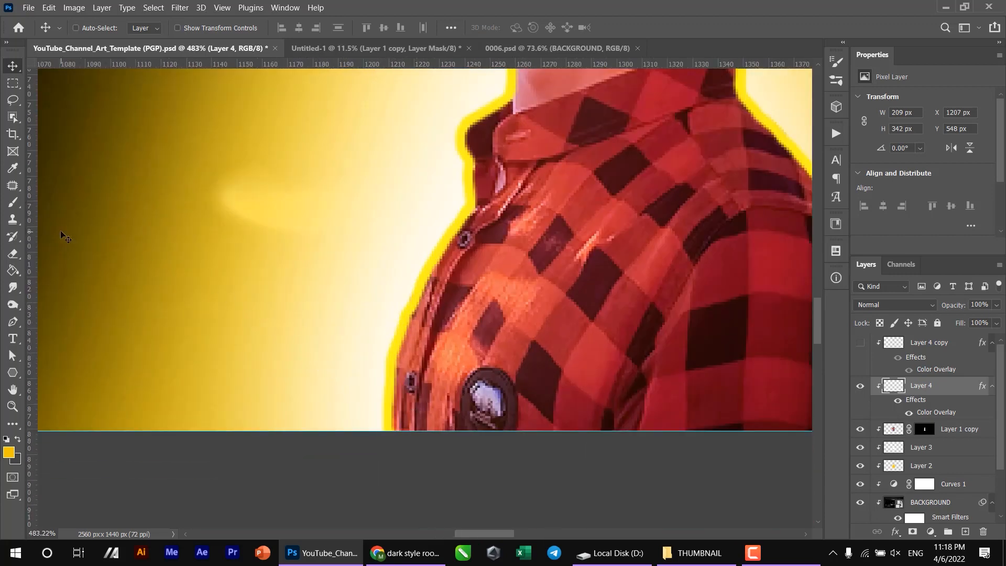
click(19, 289)
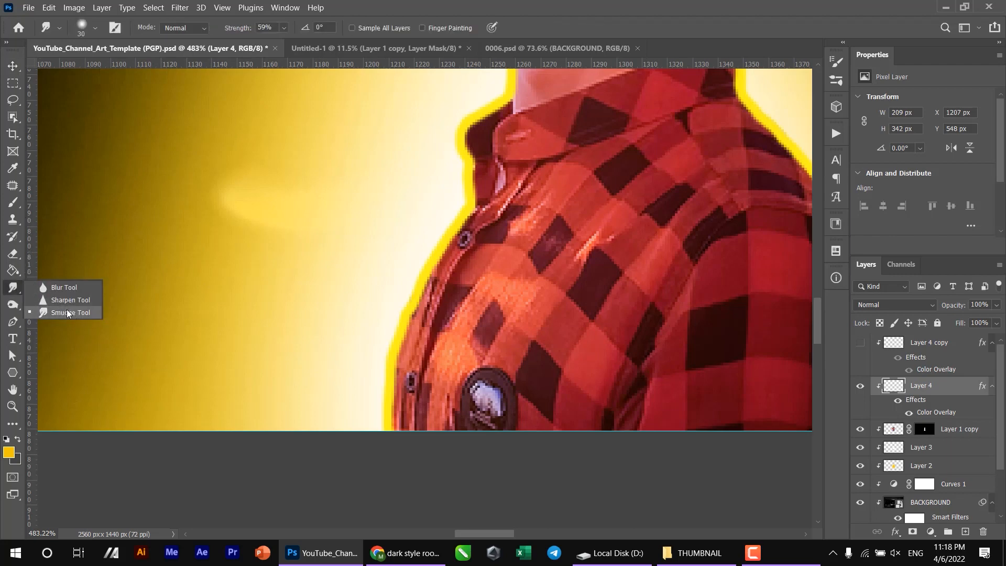
click(67, 312)
key(bracketleft)
key(bracketleft)
key(bracketleft)
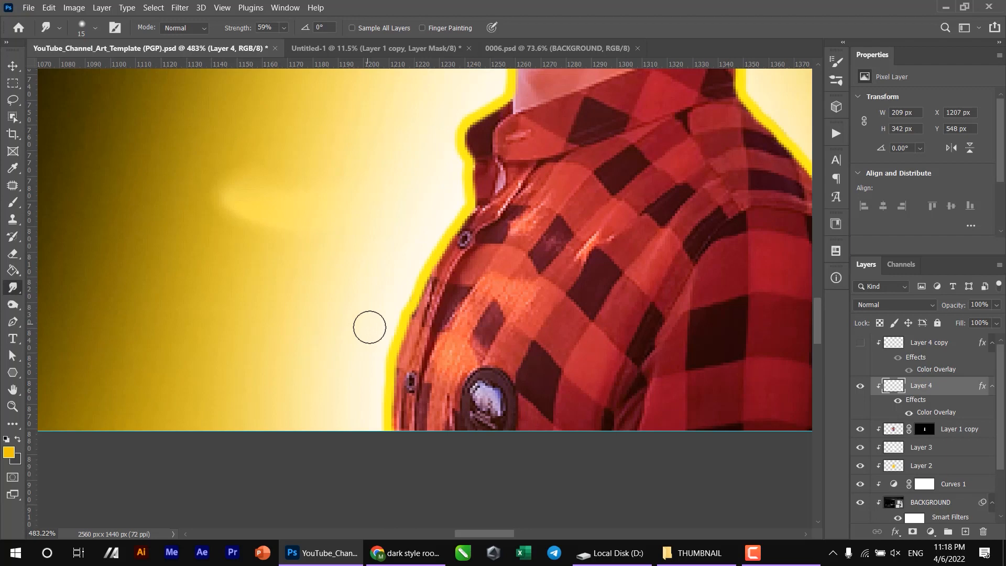
scroll(391, 422, up, 3)
key(bracketleft)
key(bracketleft)
key(bracketright)
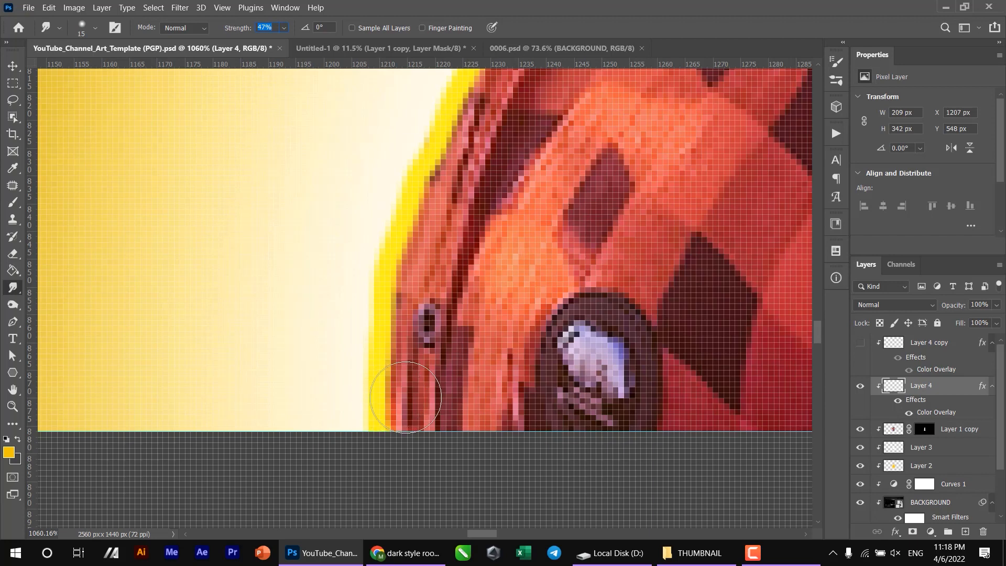
key(bracketright)
key(bracketright)
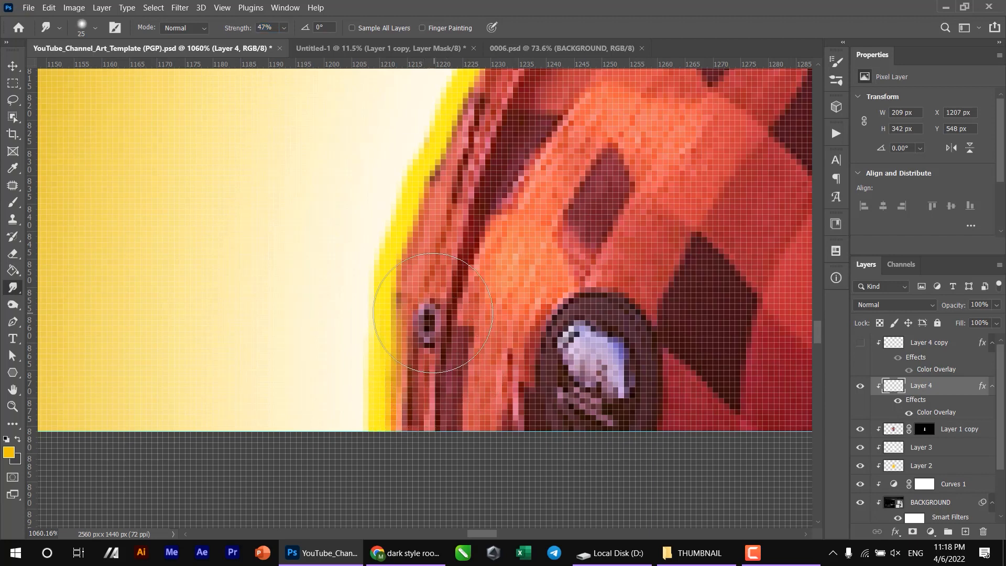
drag(450, 315, 330, 360)
mouse_move(317, 286)
mouse_down()
mouse_move(372, 195)
mouse_move(303, 276)
mouse_move(338, 160)
mouse_move(277, 259)
mouse_move(253, 394)
mouse_up()
- Smudge the outline into the folds of the front collar with a small brush, raising the strength to 69%
key(bracketleft)
key(bracketleft)
key(bracketleft)
mouse_move(339, 147)
mouse_down()
mouse_move(367, 132)
mouse_move(322, 409)
mouse_up()
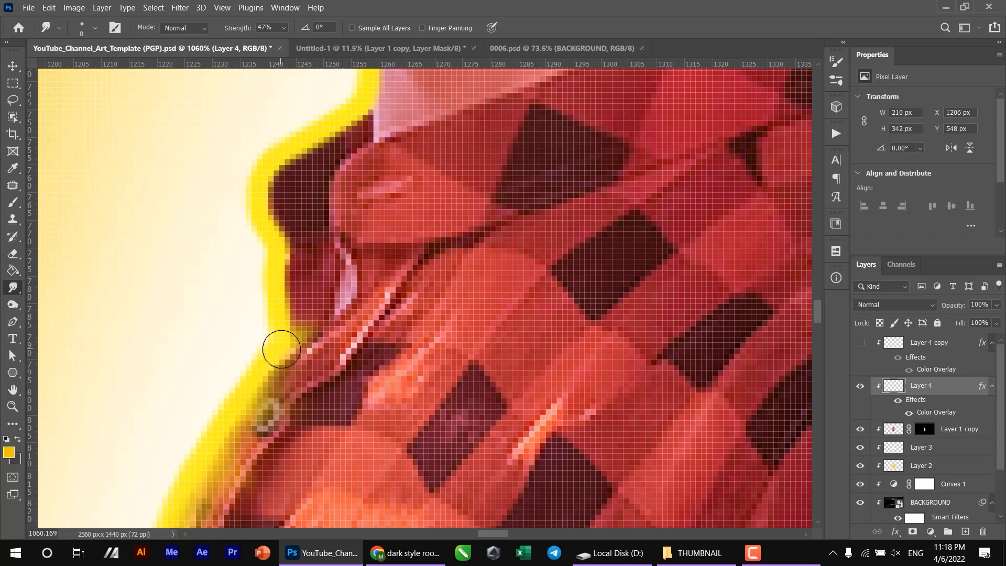
mouse_move(277, 348)
mouse_down()
mouse_move(354, 293)
mouse_move(325, 313)
mouse_move(352, 261)
mouse_up()
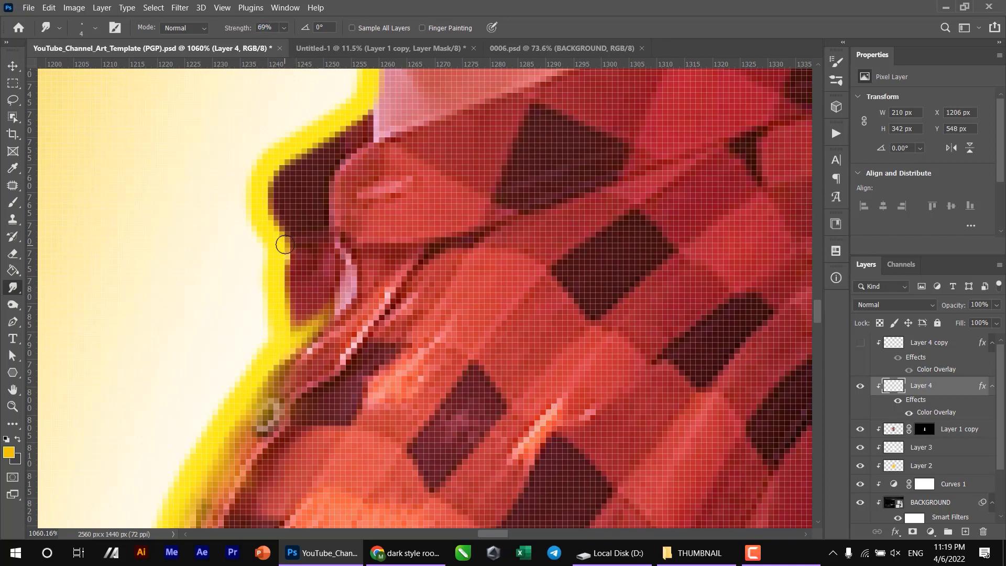
drag(285, 244, 335, 211)
drag(316, 318, 362, 257)
mouse_move(314, 186)
mouse_down()
mouse_move(326, 305)
mouse_move(336, 261)
mouse_up()
- Smudge the yellow outline along the front collar's upper edge where it meets the base of the neck
key(bracketright)
key(bracketright)
mouse_move(284, 296)
mouse_down()
mouse_move(305, 322)
mouse_move(360, 255)
mouse_move(381, 257)
mouse_up()
mouse_move(418, 216)
mouse_down()
mouse_move(331, 358)
mouse_move(450, 316)
mouse_up()
drag(314, 359, 413, 316)
mouse_move(336, 310)
mouse_down()
mouse_move(329, 367)
mouse_move(297, 422)
mouse_up()
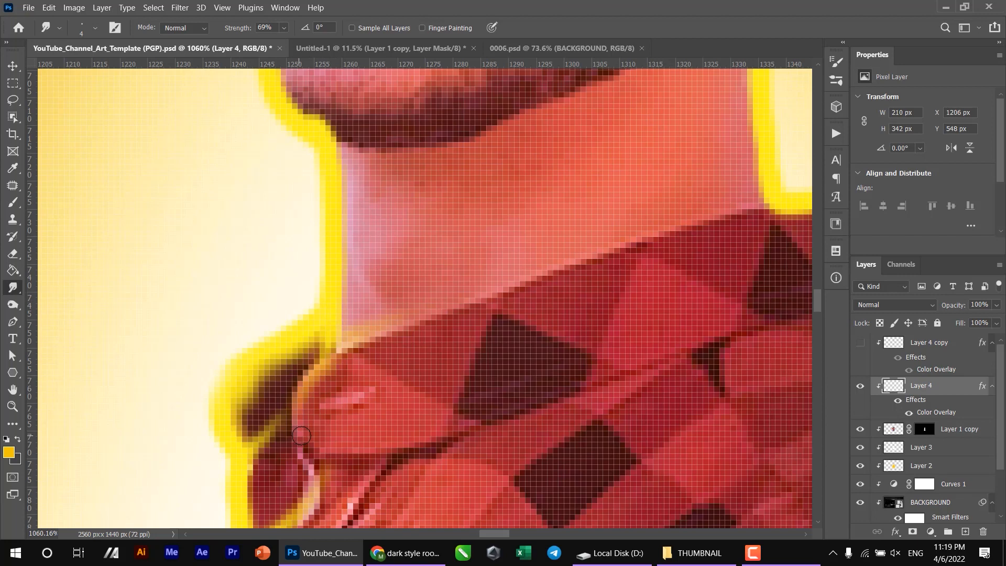
- Smudge the outline inward over the front of the neck with a 25 px brush, then finely under the chin
scroll(358, 370, down, 3)
drag(344, 250, 387, 346)
key(bracketright)
key(bracketright)
key(bracketright)
key(bracketright)
key(bracketright)
key(bracketright)
key(bracketright)
key(bracketright)
key(bracketright)
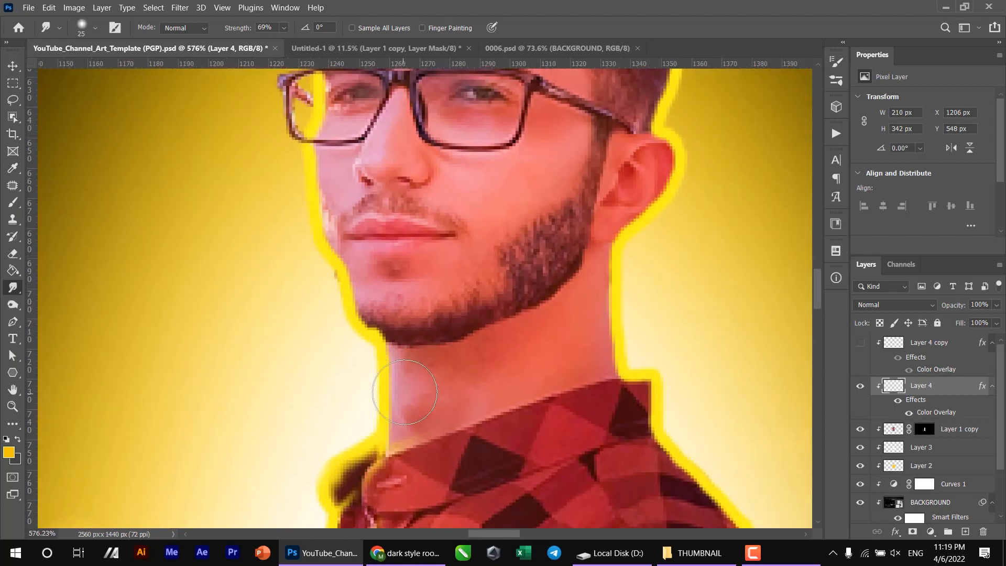
drag(385, 388, 428, 378)
drag(399, 420, 427, 424)
drag(387, 386, 398, 383)
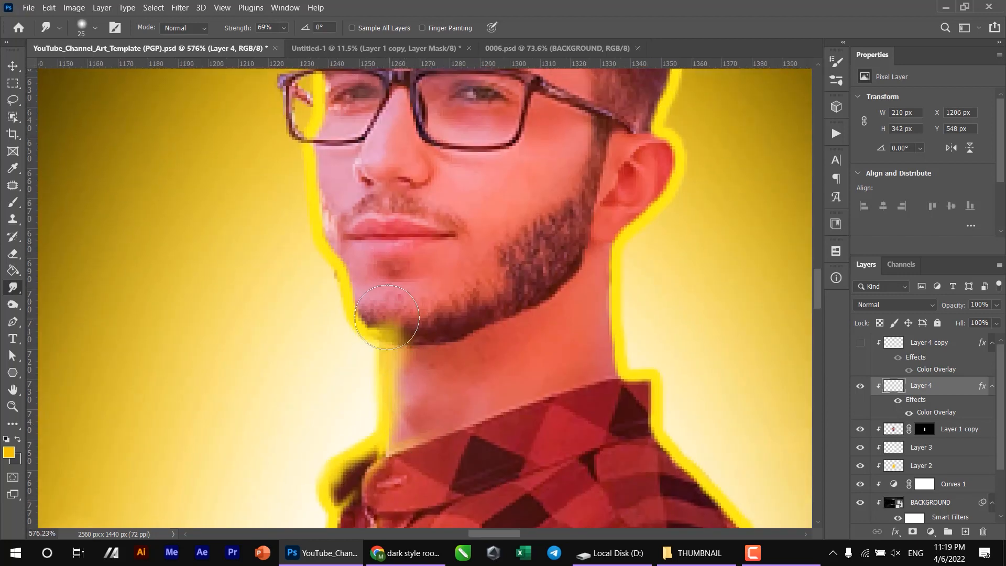
key(bracketleft)
key(bracketleft)
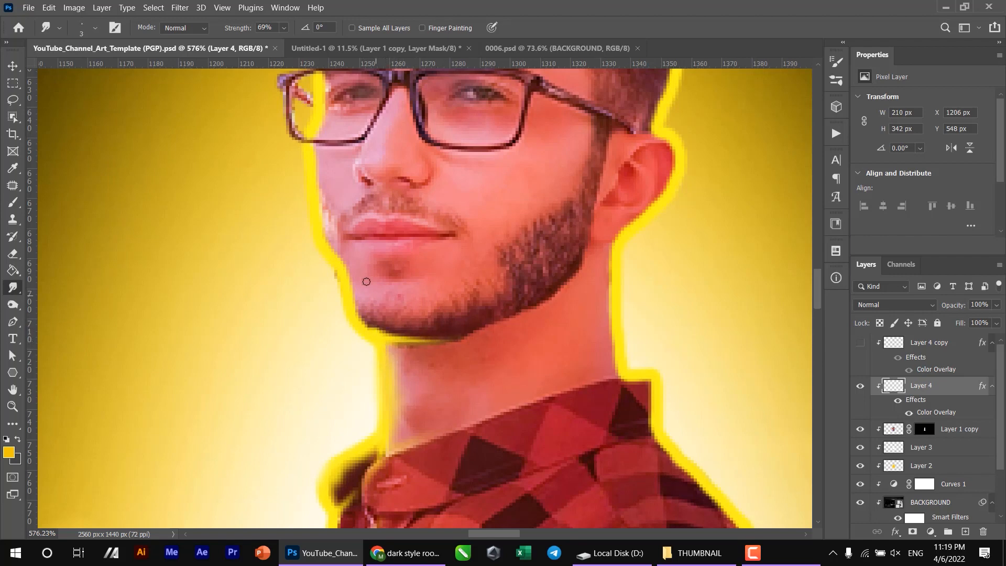
- Smudge the outline softly inward along the chin and up the front of the face with a 20 px brush
scroll(375, 306, up, 2)
key(bracketright)
key(bracketright)
key(bracketright)
key(bracketright)
mouse_move(375, 413)
mouse_down()
mouse_move(396, 408)
mouse_move(380, 393)
mouse_up()
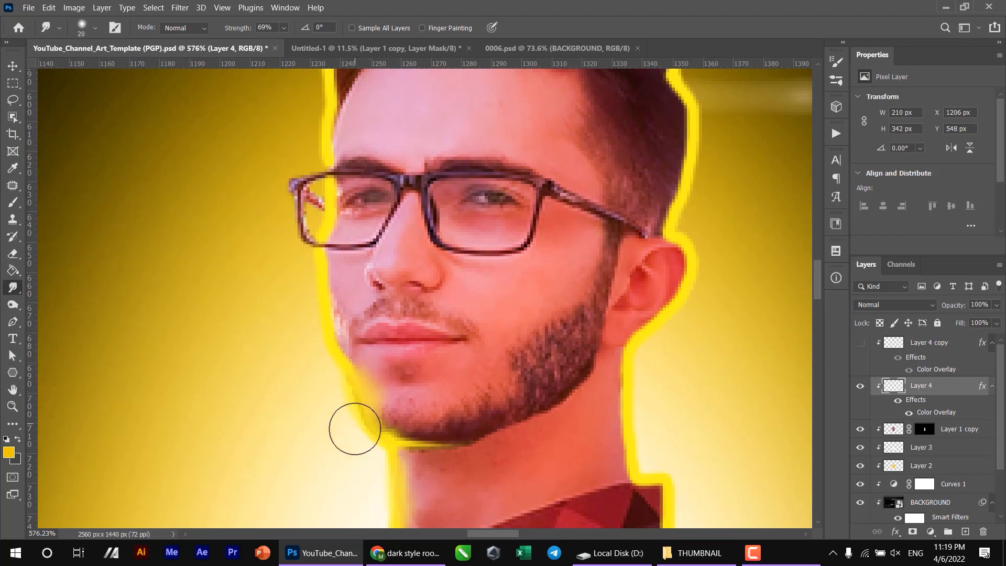
mouse_move(414, 378)
mouse_down()
mouse_move(357, 417)
mouse_move(336, 336)
mouse_move(359, 314)
mouse_move(339, 241)
mouse_move(356, 195)
mouse_move(344, 312)
mouse_up()
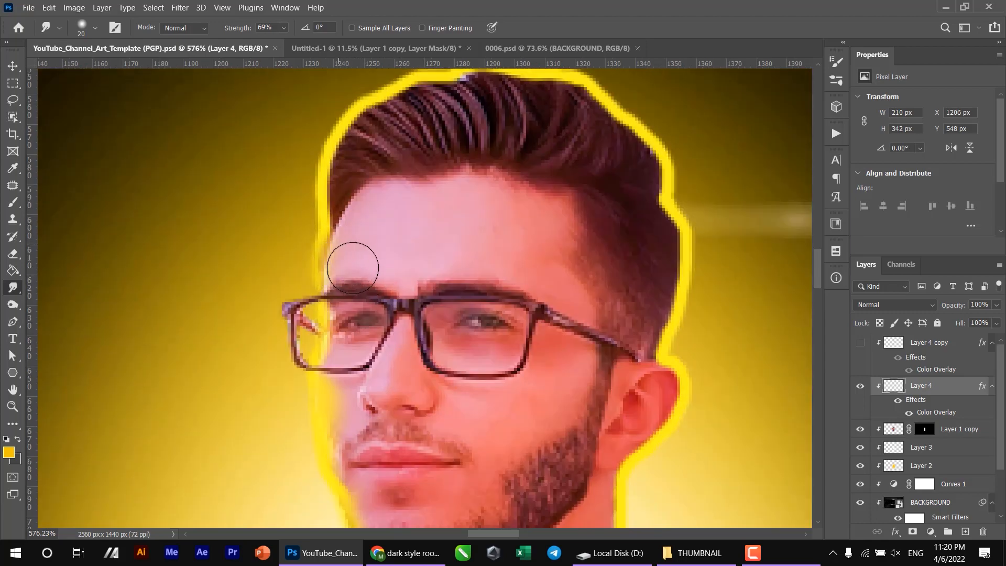
- Pull thin yellow strands from the outline into the front hair with a 4 px Smudge brush at 77% strength
scroll(348, 258, up, 2)
scroll(342, 208, down, 5)
scroll(321, 274, up, 4)
key(bracketleft)
key(bracketleft)
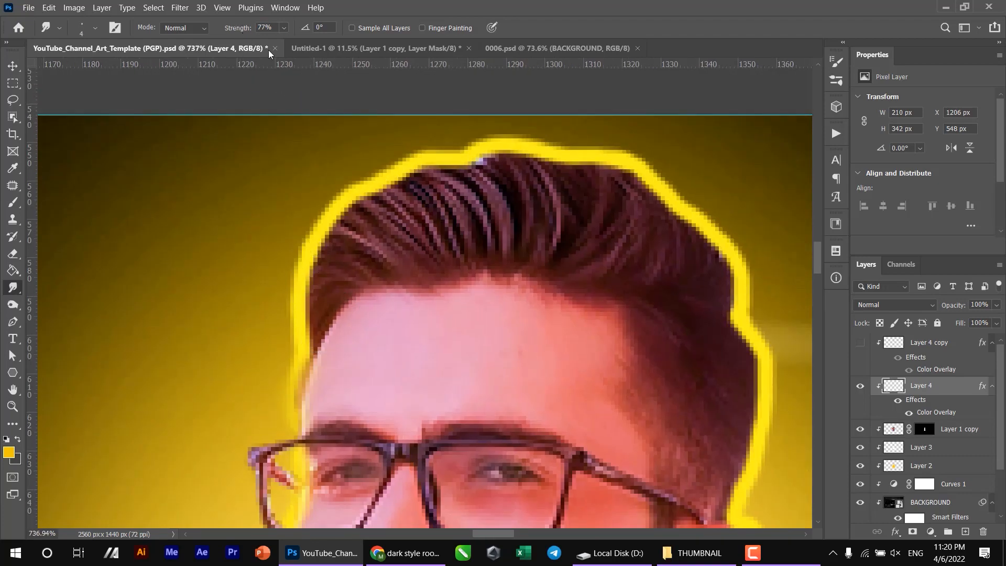
mouse_move(332, 218)
mouse_down()
mouse_move(400, 299)
mouse_move(392, 283)
mouse_up()
drag(357, 201, 423, 280)
drag(376, 190, 434, 231)
mouse_move(384, 193)
mouse_down()
mouse_move(446, 254)
mouse_move(416, 237)
mouse_move(426, 243)
mouse_up()
mouse_move(420, 171)
mouse_down()
mouse_move(465, 242)
mouse_move(464, 224)
mouse_up()
mouse_move(452, 163)
mouse_down()
mouse_move(492, 201)
mouse_move(495, 224)
mouse_up()
- Pull yellow strands from the outline into the top of the hair, undoing and redoing two strokes
mouse_move(487, 150)
mouse_down()
mouse_move(513, 179)
mouse_move(533, 233)
mouse_up()
drag(526, 150, 551, 182)
key(ctrl+z)
key(ctrl+z)
mouse_move(494, 147)
mouse_down()
mouse_move(523, 213)
mouse_move(545, 205)
mouse_move(548, 216)
mouse_up()
drag(558, 155, 572, 227)
drag(650, 178, 609, 260)
drag(619, 172, 596, 245)
- Smudge yellow strands into the hair at the back of the head and undo the last stroke there
scroll(605, 162, right, 3)
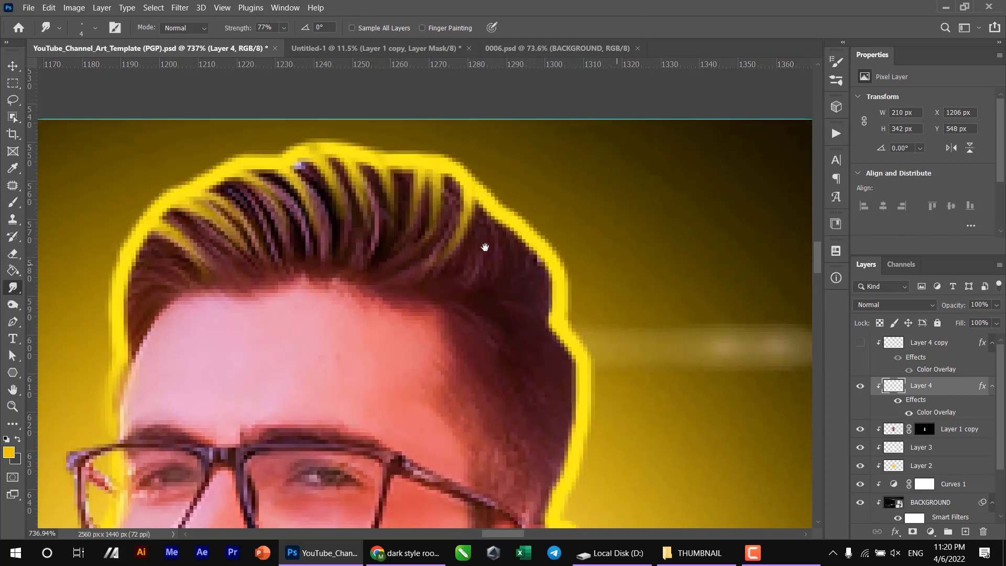
drag(544, 263, 486, 292)
drag(554, 294, 501, 305)
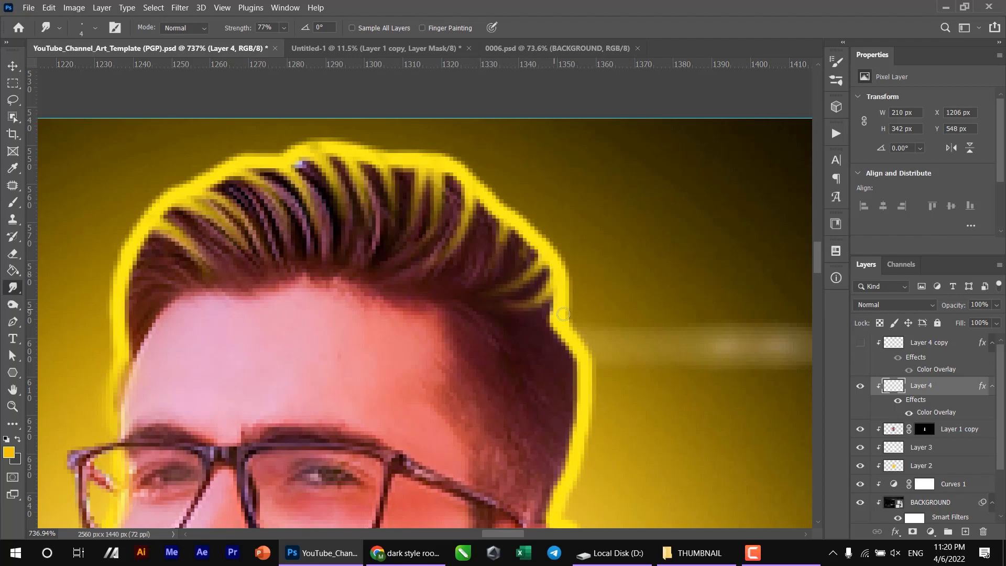
drag(557, 325, 547, 399)
drag(575, 355, 580, 446)
drag(585, 392, 542, 384)
key(ctrl+z)
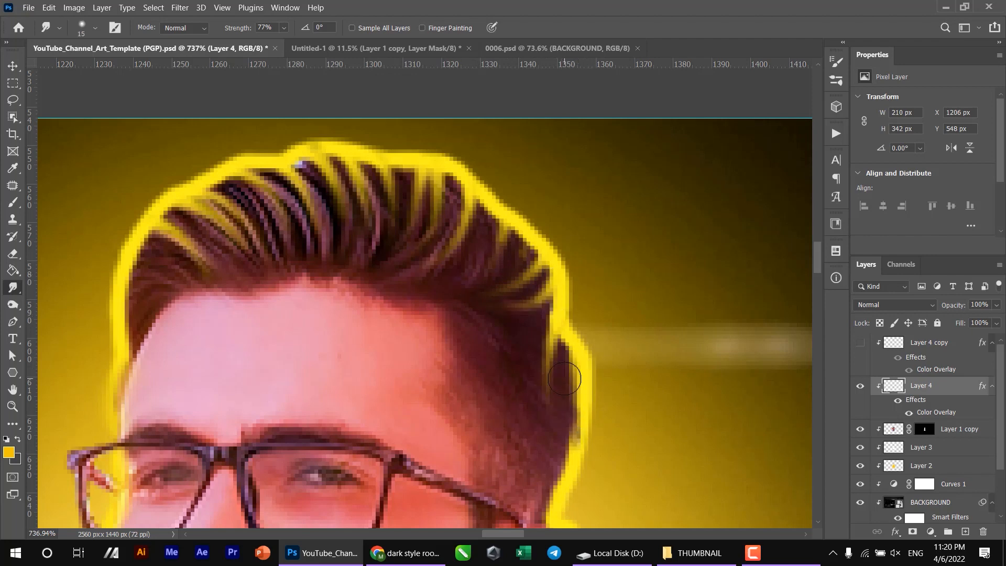
- Smudge the outline softly into the short hair above the ear with a brush of 20 px or more
key(bracketright)
scroll(557, 415, down, 2)
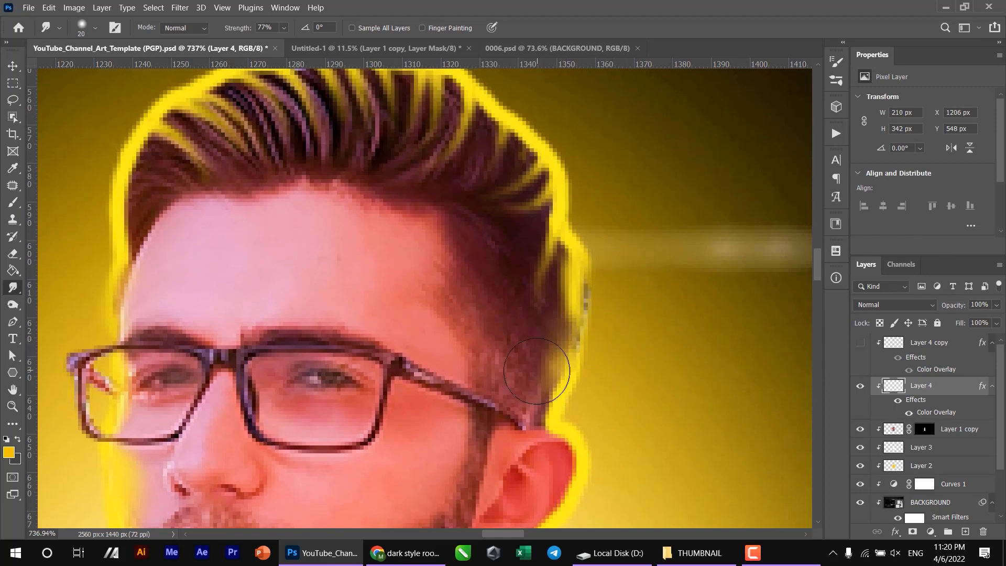
key(bracketright)
key(bracketright)
drag(546, 352, 597, 347)
mouse_move(549, 317)
mouse_down()
mouse_move(572, 337)
mouse_move(572, 301)
mouse_move(511, 298)
mouse_move(514, 262)
mouse_move(536, 266)
mouse_move(501, 387)
mouse_move(532, 288)
mouse_move(509, 371)
mouse_up()
- Smudge the yellow outline inward around the ear and down the back of the neck
key(bracketleft)
scroll(532, 272, down, 3)
drag(533, 273, 515, 328)
drag(517, 344, 606, 210)
mouse_move(575, 246)
mouse_down()
mouse_move(554, 267)
mouse_move(539, 320)
mouse_move(540, 377)
mouse_move(609, 225)
mouse_up()
- Smear a thin yellow line along the shirt collar's upper edge from the back of the neck towards the front
key(bracketleft)
key(bracketleft)
mouse_move(677, 239)
mouse_down()
mouse_move(662, 276)
mouse_move(517, 319)
mouse_move(672, 271)
mouse_move(442, 349)
mouse_move(666, 271)
mouse_move(445, 345)
mouse_up()
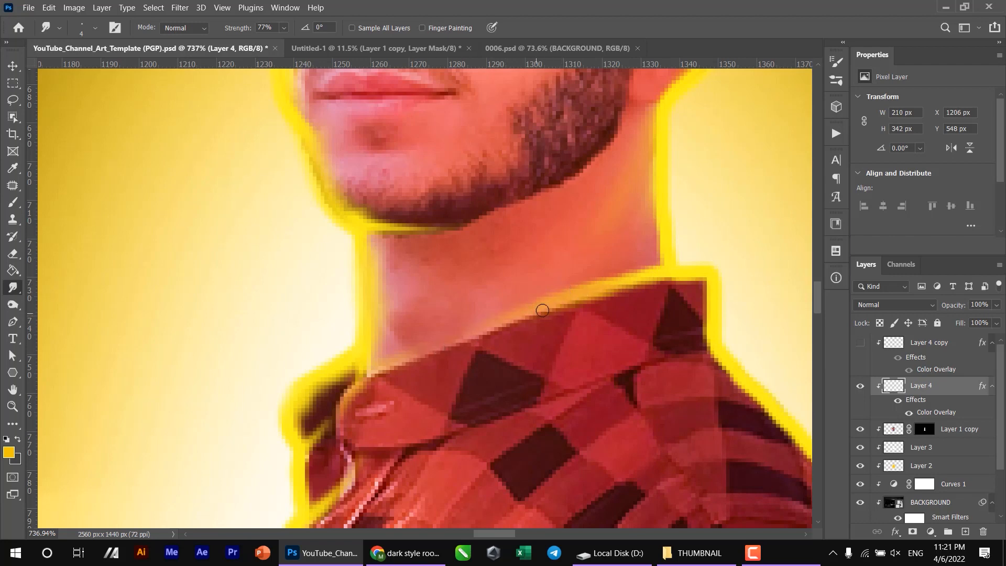
mouse_move(656, 295)
mouse_down()
mouse_move(605, 277)
mouse_move(459, 339)
mouse_up()
drag(544, 305, 502, 324)
- Smudge the outline inward over the back shoulder and sleeve down to the band's lower edge with a 40 px brush
key(bracketright)
key(bracketright)
key(bracketright)
key(bracketright)
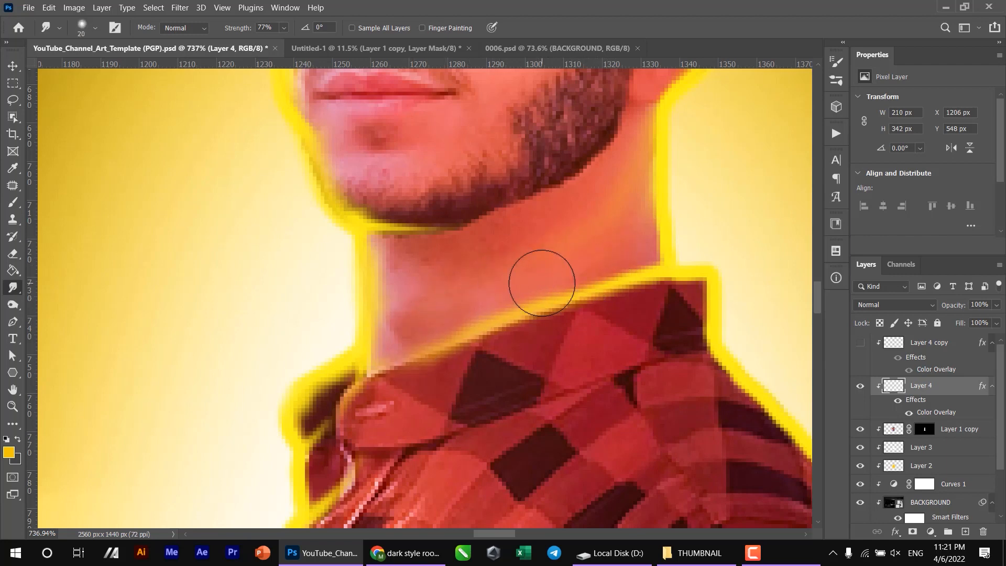
scroll(440, 381, down, 5)
key(bracketright)
mouse_move(521, 258)
mouse_down()
mouse_move(607, 391)
mouse_move(620, 429)
mouse_move(608, 487)
mouse_move(635, 508)
mouse_up()
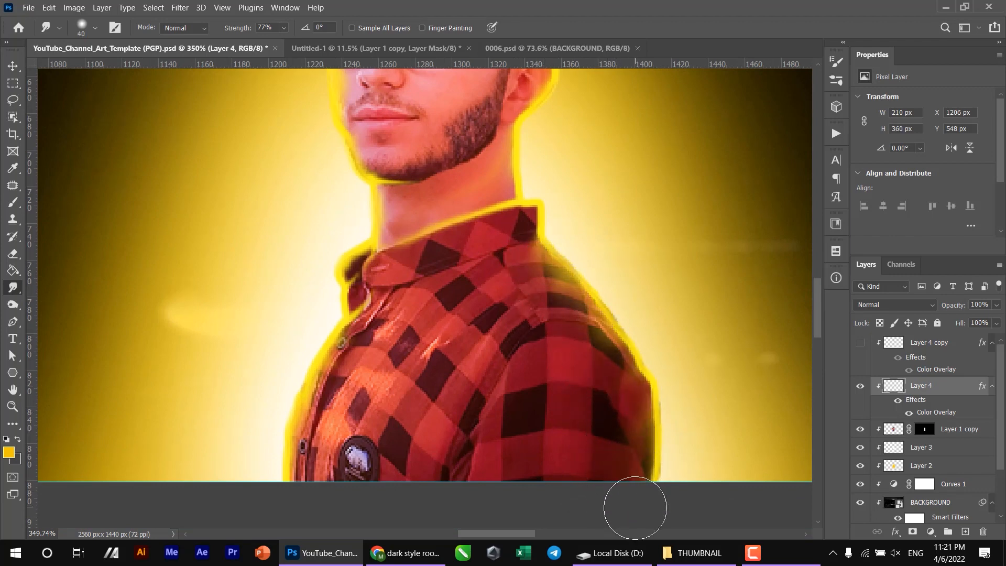
scroll(507, 411, down, 5)
scroll(503, 190, up, 4)
- Thin the yellow outline along the shirt's front edge with a soft 25 px Eraser
key(e)
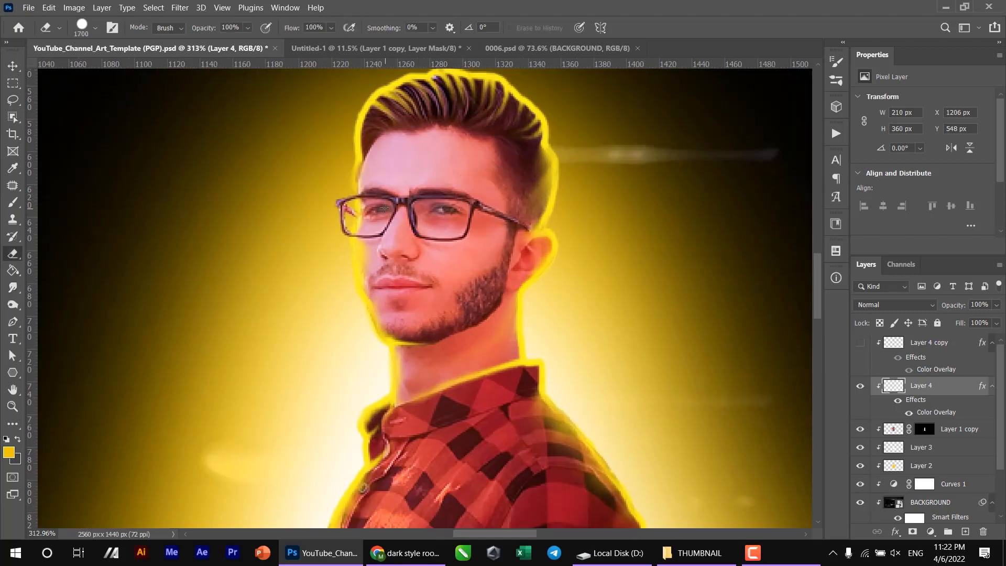
key(bracketleft)
key(bracketleft)
key(bracketleft)
key(bracketleft)
key(bracketleft)
key(bracketleft)
key(bracketleft)
key(bracketleft)
key(bracketleft)
key(bracketleft)
key(bracketleft)
key(bracketleft)
key(bracketleft)
key(bracketleft)
key(bracketleft)
key(bracketleft)
key(bracketleft)
key(bracketleft)
key(bracketleft)
key(bracketleft)
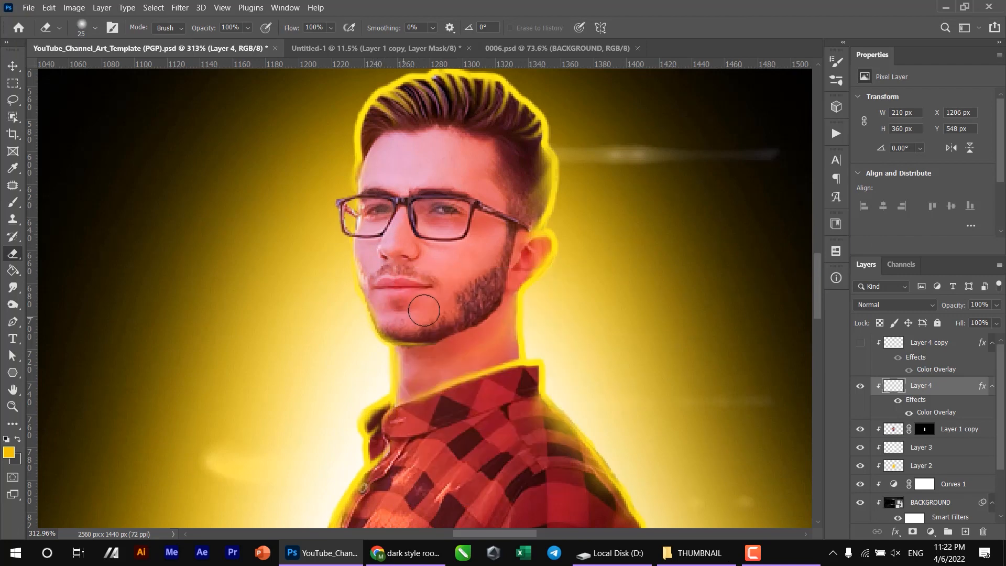
drag(429, 382, 549, 184)
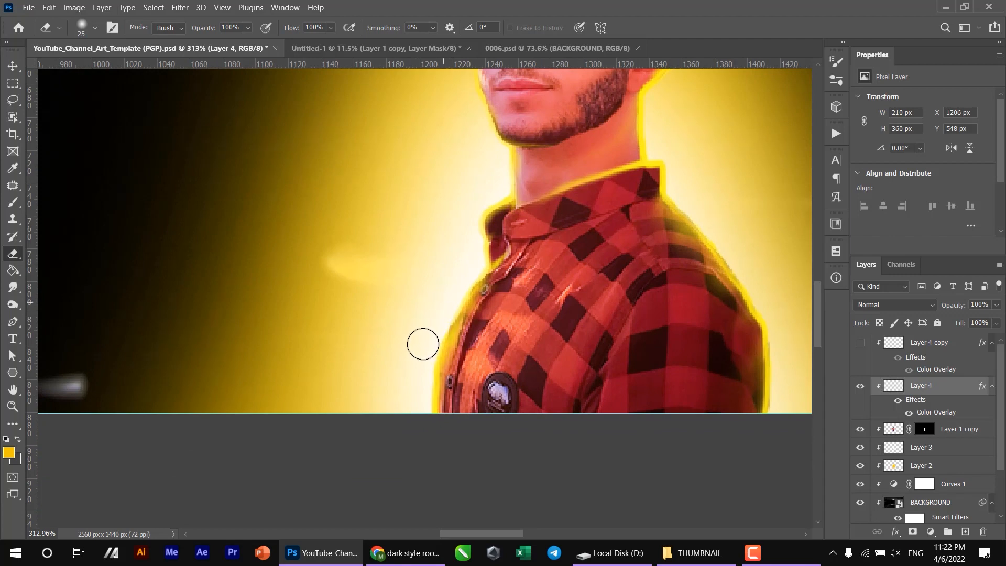
drag(473, 378, 327, 432)
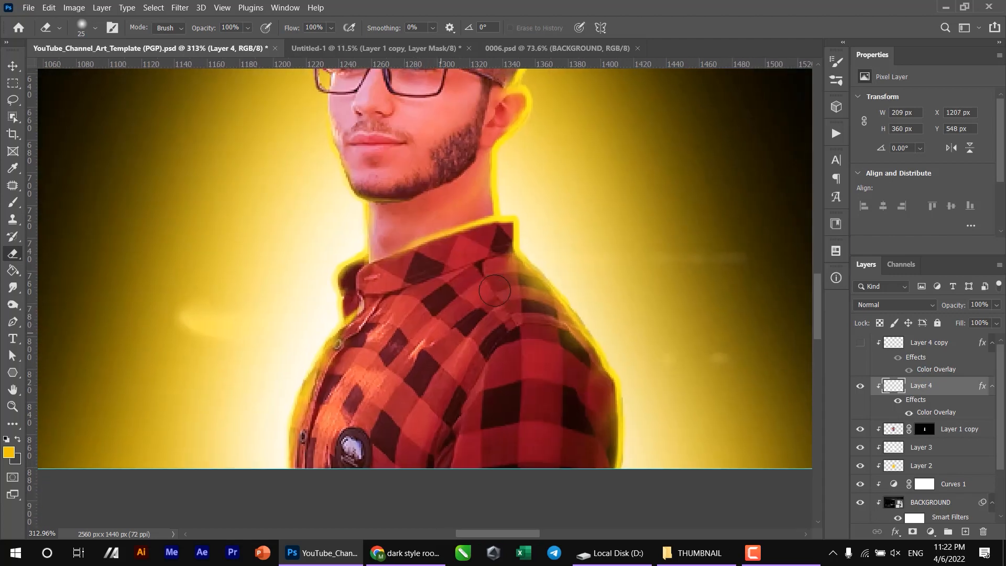
- Erase the outer edge of the yellow outline along the back shoulder with a 9 px Eraser
key(bracketleft)
key(bracketleft)
key(bracketleft)
key(bracketleft)
drag(504, 278, 472, 373)
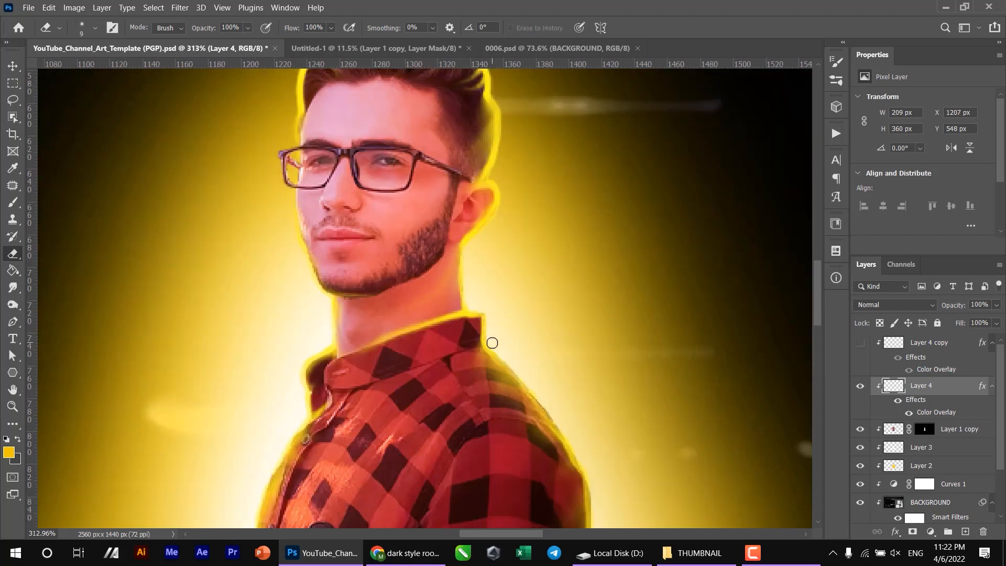
- Erase excess yellow outline around the ear, the nape and the back of the head
scroll(492, 343, down, 2)
scroll(539, 341, up, 5)
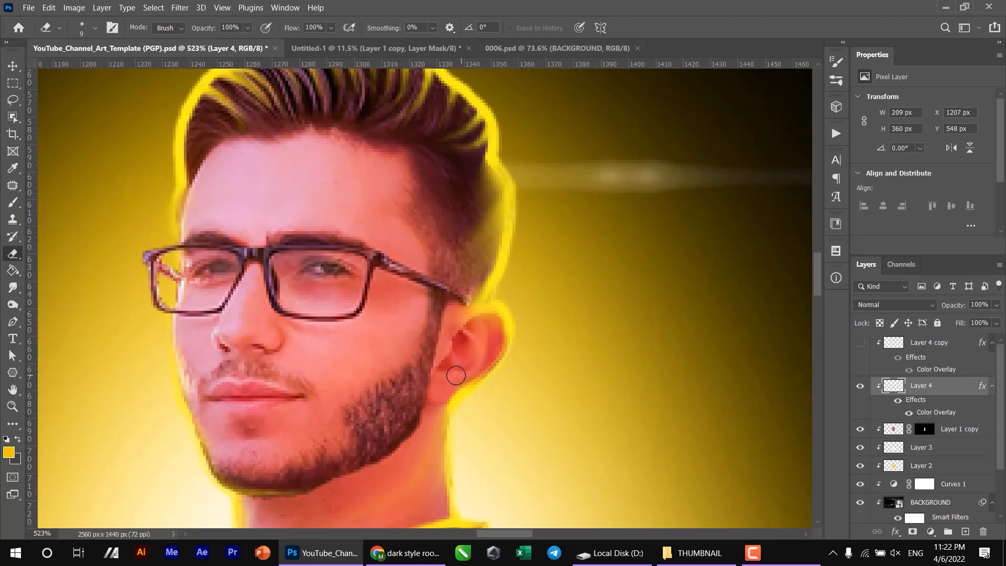
mouse_move(454, 389)
mouse_down()
mouse_move(495, 314)
mouse_move(456, 331)
mouse_up()
mouse_move(480, 242)
mouse_down()
mouse_move(458, 251)
mouse_move(463, 240)
mouse_up()
drag(466, 173, 481, 278)
- Thin the yellow outline over the top of the hair with a smaller Eraser
key(bracketleft)
key(bracketleft)
key(bracketleft)
mouse_move(521, 243)
mouse_down()
mouse_move(511, 202)
mouse_move(447, 144)
mouse_move(332, 133)
mouse_move(240, 155)
mouse_up()
key(bracketleft)
drag(218, 154, 400, 121)
drag(460, 106, 378, 166)
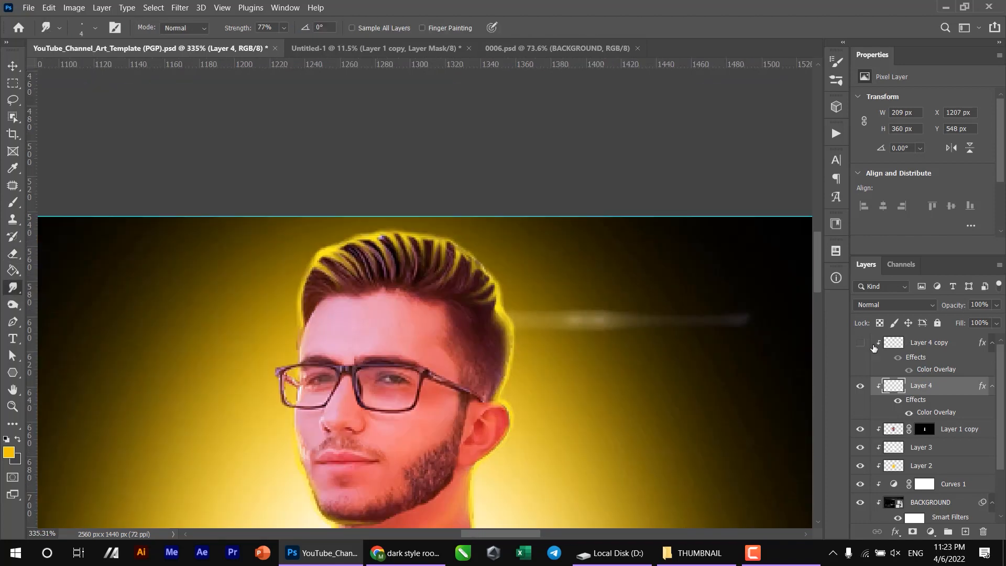
- Show Layer 4 copy, move it below Layer 4 and toggle its visibility to compare the two outlines
click(859, 343)
drag(904, 345, 914, 421)
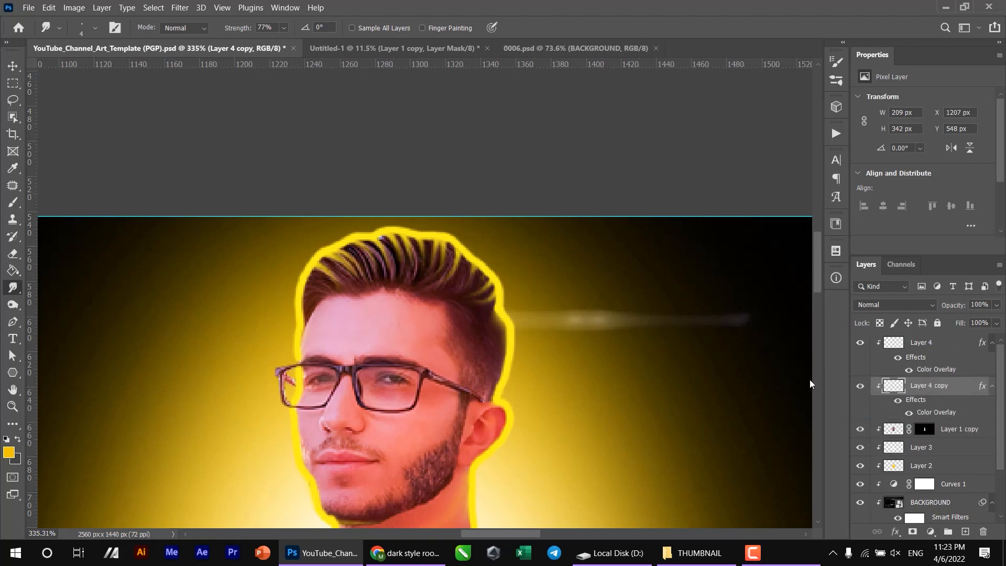
click(860, 386)
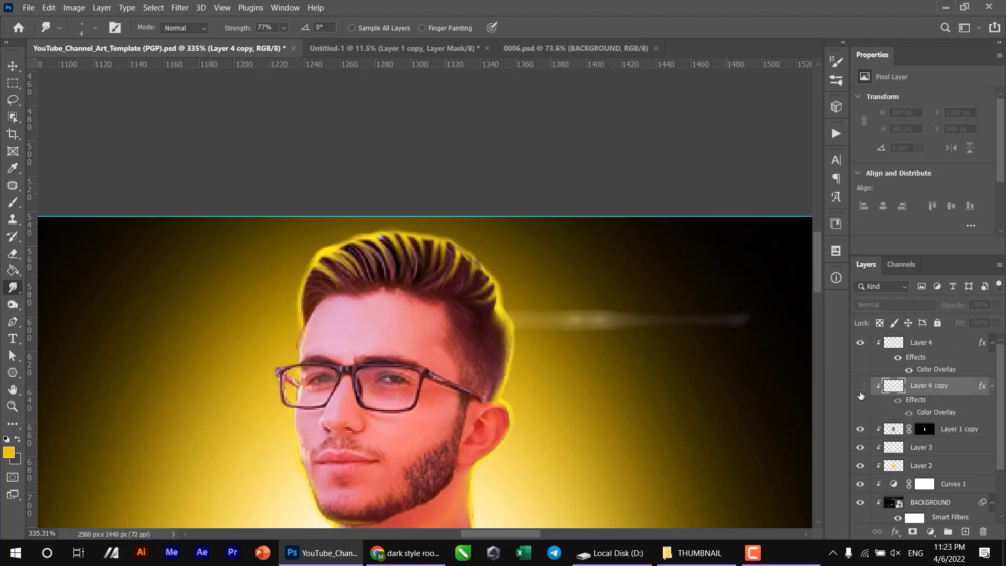
click(860, 390)
- Change the Color Overlay of Layer 4 copy to white
double_click(924, 413)
click(804, 227)
drag(728, 194, 595, 134)
key(Return)
key(Return)
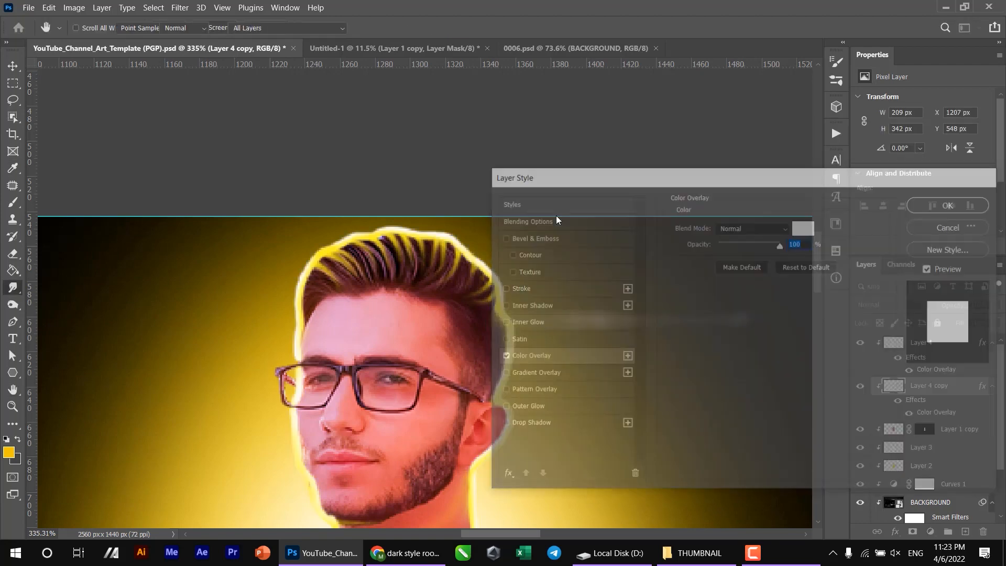
- Smudge the white outline on Layer 4 copy inward along the shirt's front edge and collar
scroll(298, 154, down, 10)
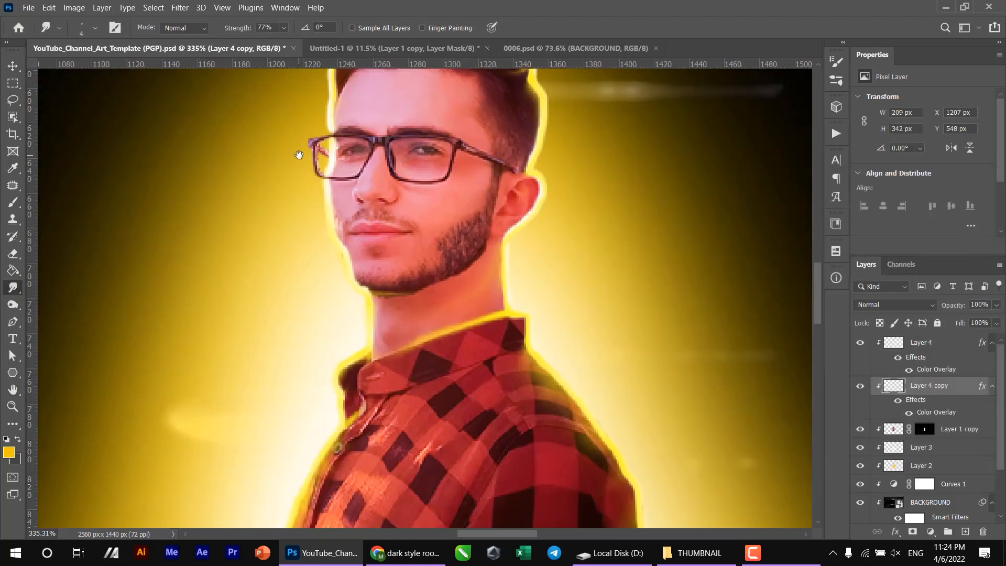
scroll(328, 387, up, 3)
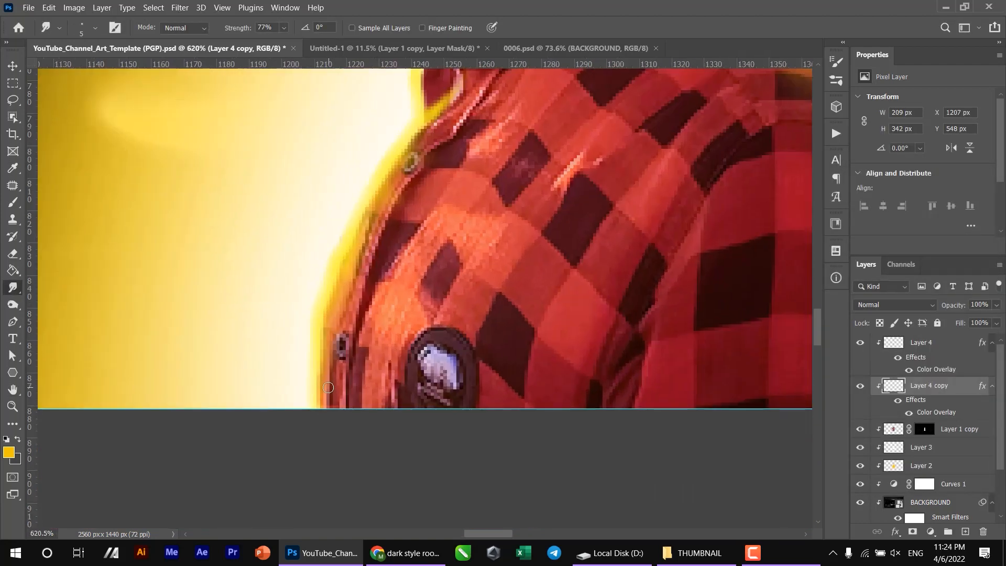
mouse_move(329, 388)
mouse_down()
mouse_move(348, 303)
mouse_move(361, 303)
mouse_up()
mouse_move(373, 242)
mouse_down()
mouse_move(390, 226)
mouse_move(320, 366)
mouse_move(369, 282)
mouse_move(381, 233)
mouse_move(367, 204)
mouse_move(387, 163)
mouse_move(348, 286)
mouse_up()
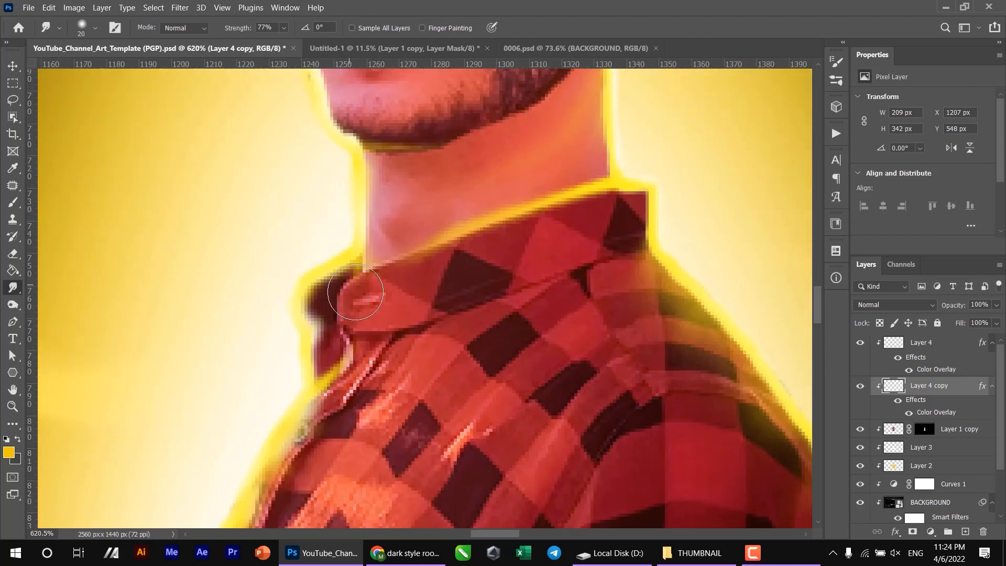
mouse_move(365, 240)
mouse_down()
mouse_move(379, 241)
mouse_move(384, 184)
mouse_move(382, 327)
mouse_up()
drag(319, 214, 351, 299)
- Smudge the white outline on Layer 4 copy further inward over the front fold and edge of the collar
drag(321, 232, 304, 390)
mouse_move(302, 200)
mouse_down()
mouse_move(315, 177)
mouse_move(352, 170)
mouse_move(422, 228)
mouse_move(445, 157)
mouse_move(471, 204)
mouse_move(503, 152)
mouse_move(512, 252)
mouse_move(550, 231)
mouse_move(588, 263)
mouse_move(629, 257)
mouse_move(644, 272)
mouse_up()
drag(648, 298, 548, 258)
- Smudge the white outline inward along the back of the head with a size 50 brush at 46% strength
key(bracketright)
key(bracketright)
key(bracketright)
key(bracketright)
key(bracketright)
key(bracketright)
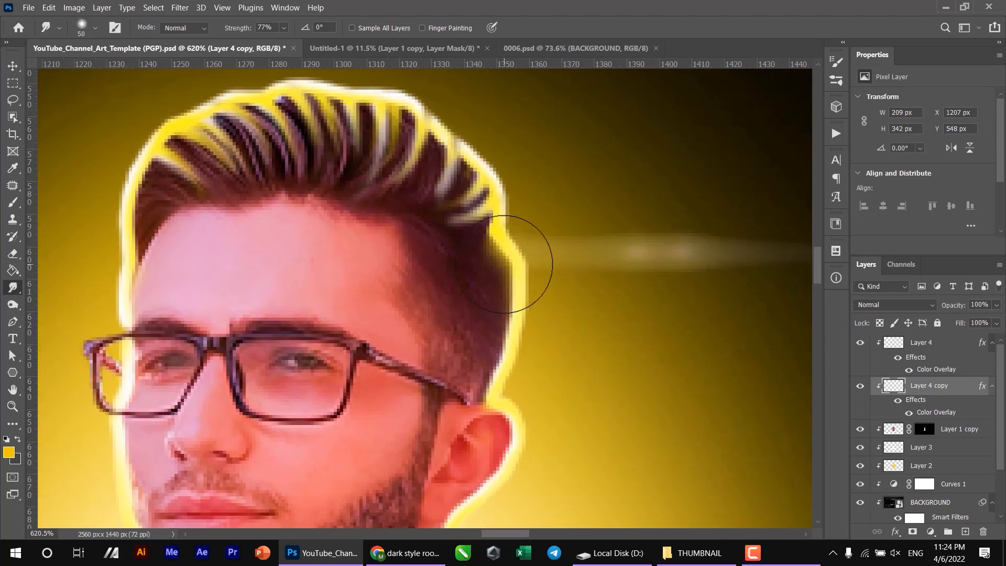
key(4)
key(6)
mouse_move(441, 385)
mouse_down()
mouse_move(510, 224)
mouse_move(496, 220)
mouse_up()
- Smudge the white outline inward at the back tip of the collar with a smaller brush
key(bracketleft)
key(bracketleft)
key(bracketleft)
key(bracketleft)
drag(576, 340, 602, 359)
mouse_move(598, 401)
mouse_down()
mouse_move(496, 243)
mouse_move(507, 247)
mouse_move(465, 246)
mouse_up()
key(bracketleft)
key(bracketleft)
key(bracketleft)
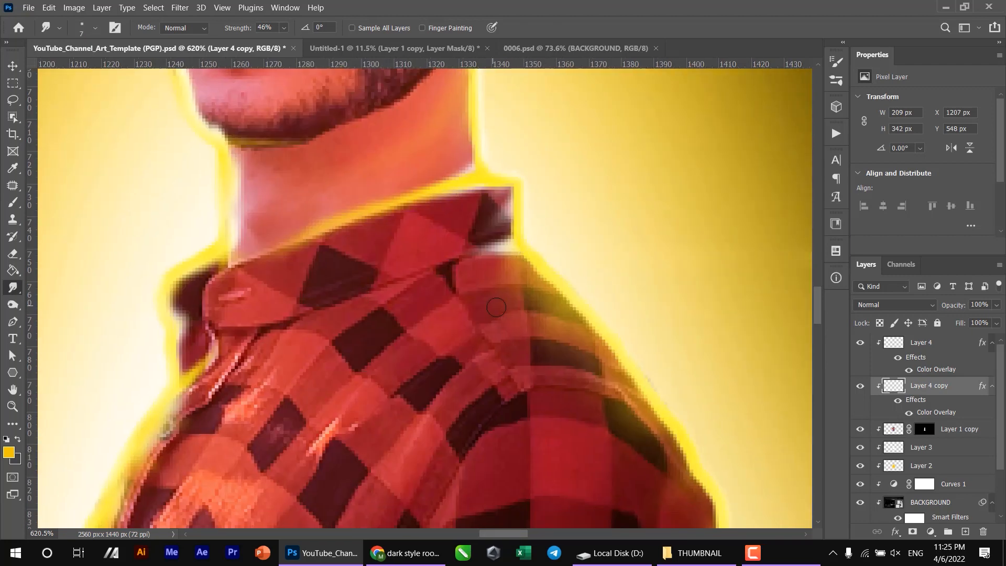
- Smudge the white outline inward along the collar, neck and lower face, enlarging the brush to 40
drag(466, 294, 394, 217)
key(bracketright)
key(bracketright)
key(bracketright)
key(bracketright)
key(bracketright)
key(bracketright)
drag(485, 315, 453, 196)
mouse_move(406, 257)
mouse_down()
mouse_move(482, 247)
mouse_move(541, 362)
mouse_move(500, 511)
mouse_up()
mouse_move(215, 84)
mouse_down()
mouse_move(513, 346)
mouse_move(510, 335)
mouse_up()
- Erase excess white outline from Layer 4 copy around the chin and the front of the neck
key(d)
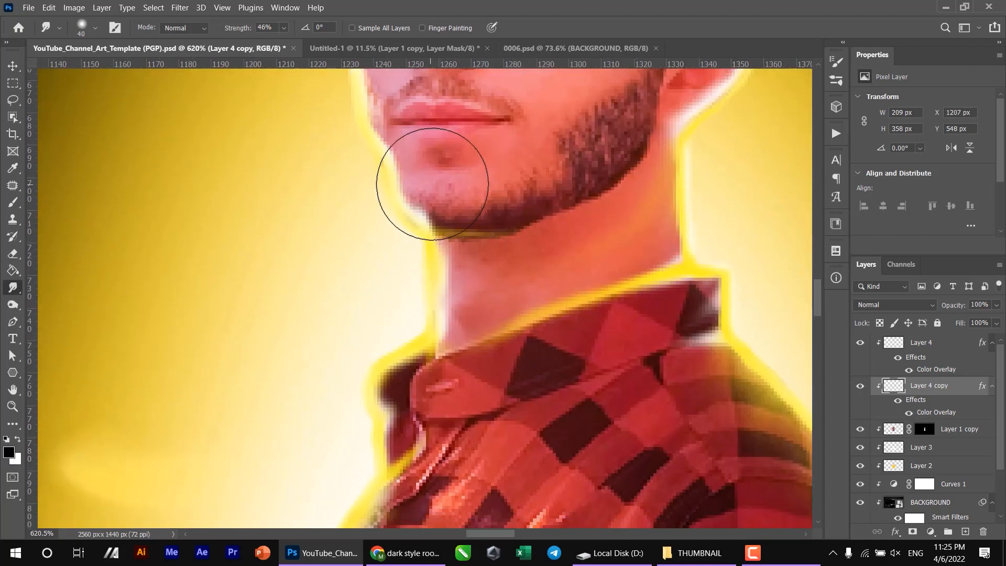
key(e)
drag(424, 145, 481, 285)
drag(420, 257, 416, 183)
key(bracketright)
key(bracketright)
mouse_move(405, 109)
mouse_down()
mouse_move(397, 203)
mouse_move(436, 309)
mouse_move(474, 356)
mouse_up()
scroll(492, 323, down, 5)
key(v)
key(e)
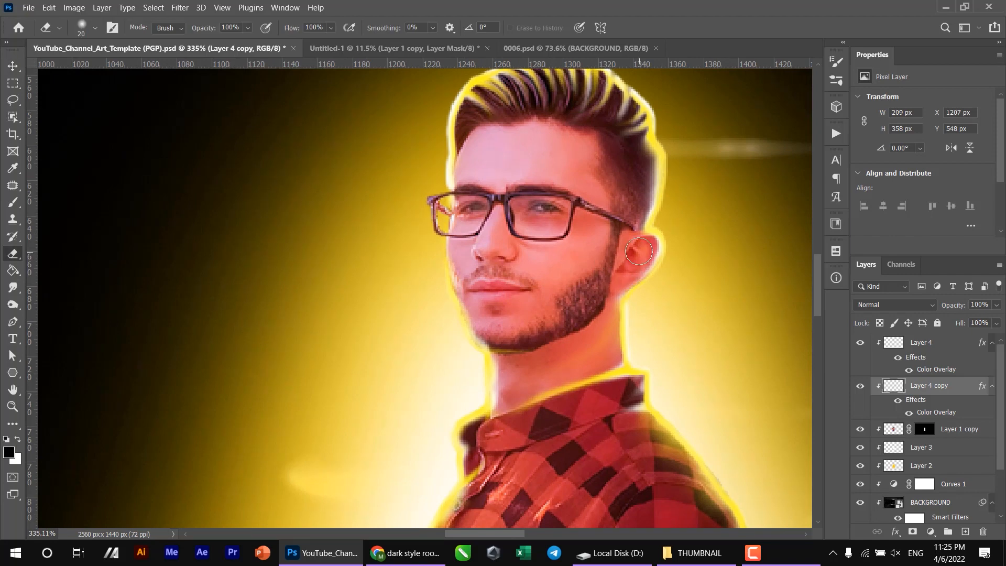
- Select the yellow glow on Layer 2 and add a Color Overlay to it
scroll(453, 177, down, 5)
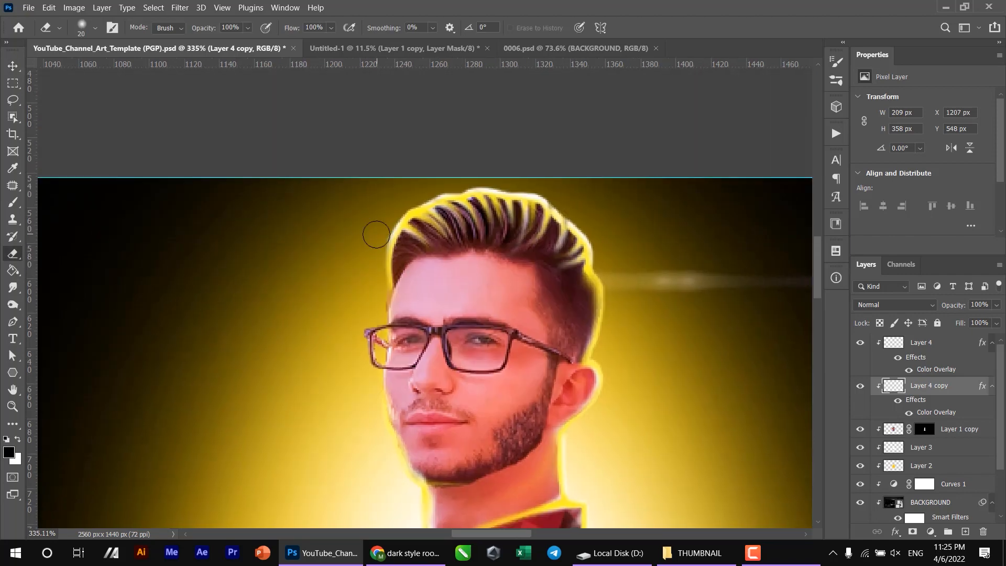
scroll(610, 208, down, 1)
key(v)
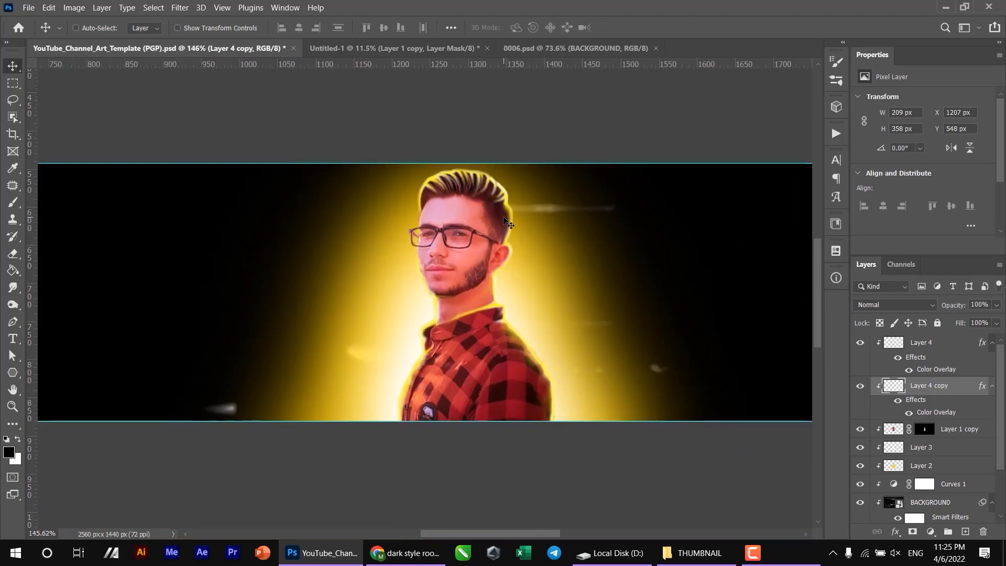
ctrl+click(562, 291)
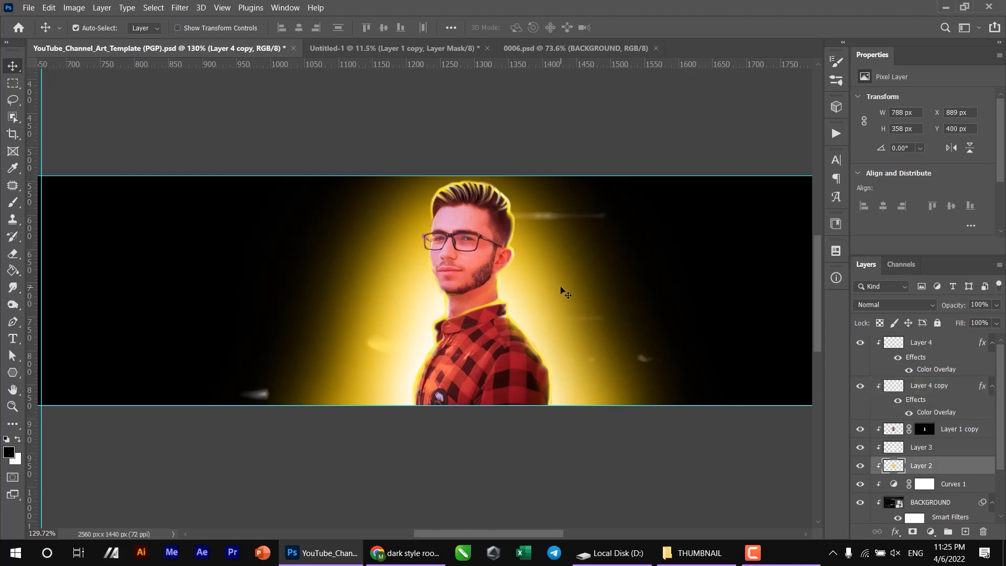
click(894, 532)
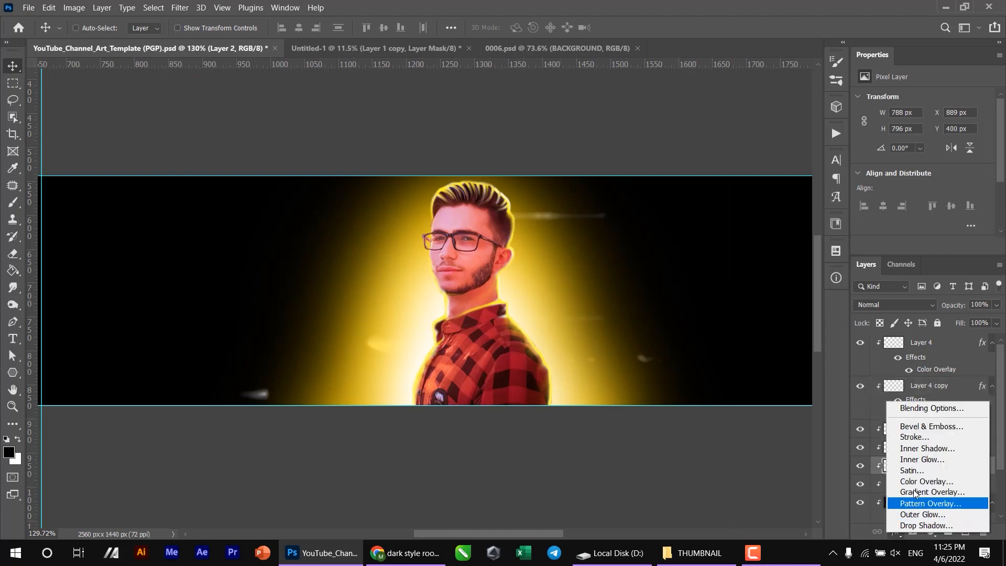
click(932, 481)
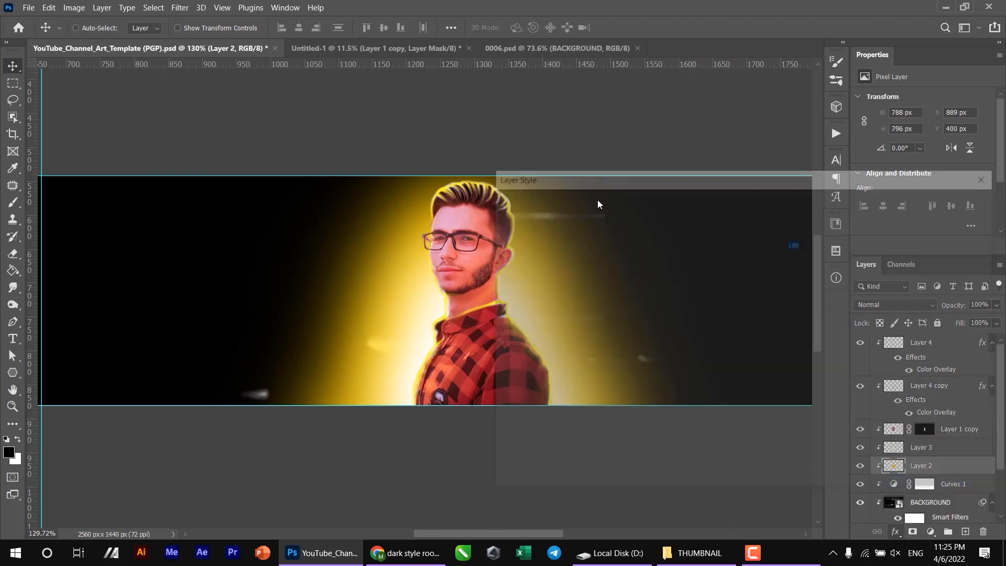
drag(568, 170, 657, 165)
- Set the glow's overlay colour to a saturated orange and apply the layer style
click(876, 220)
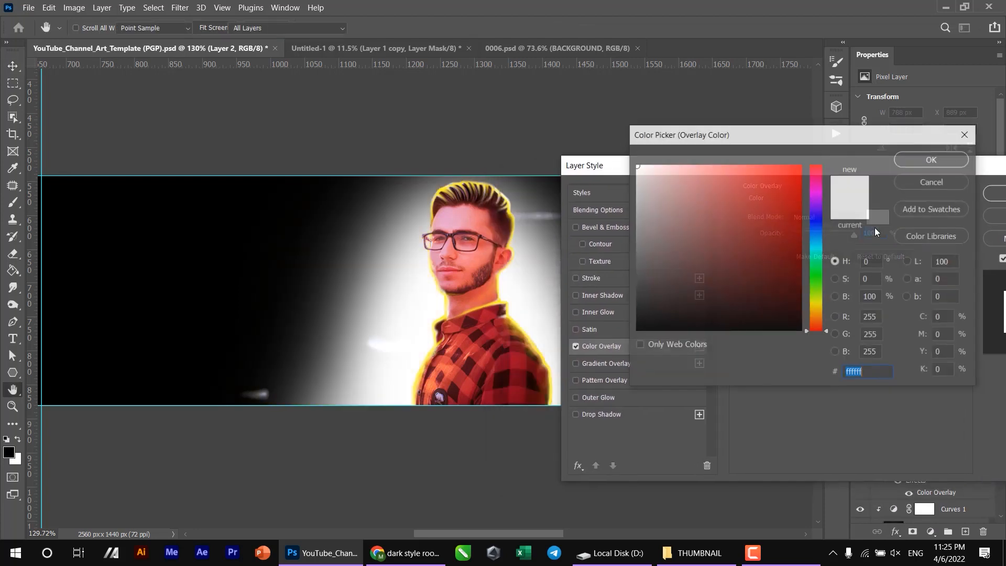
drag(818, 328, 821, 310)
mouse_move(800, 225)
mouse_down()
mouse_move(785, 182)
mouse_move(796, 220)
mouse_move(803, 169)
mouse_move(800, 177)
mouse_up()
drag(815, 310, 818, 311)
key(Return)
key(Return)
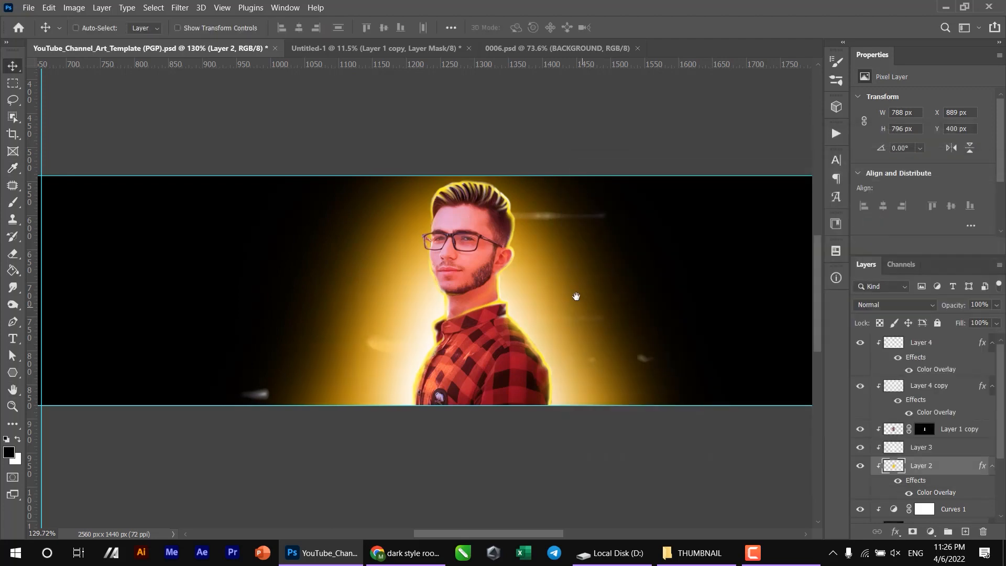
- Select the portrait image on Layer 1 copy, toggle its visibility as a check and open it in the Camera Raw Filter
drag(577, 300, 521, 300)
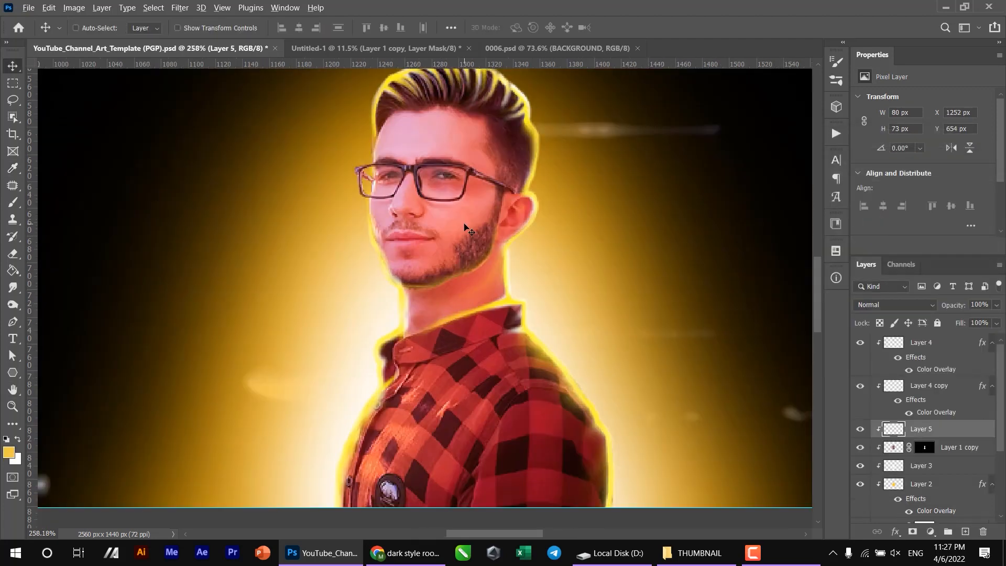
scroll(464, 223, down, 2)
scroll(463, 222, up, 1)
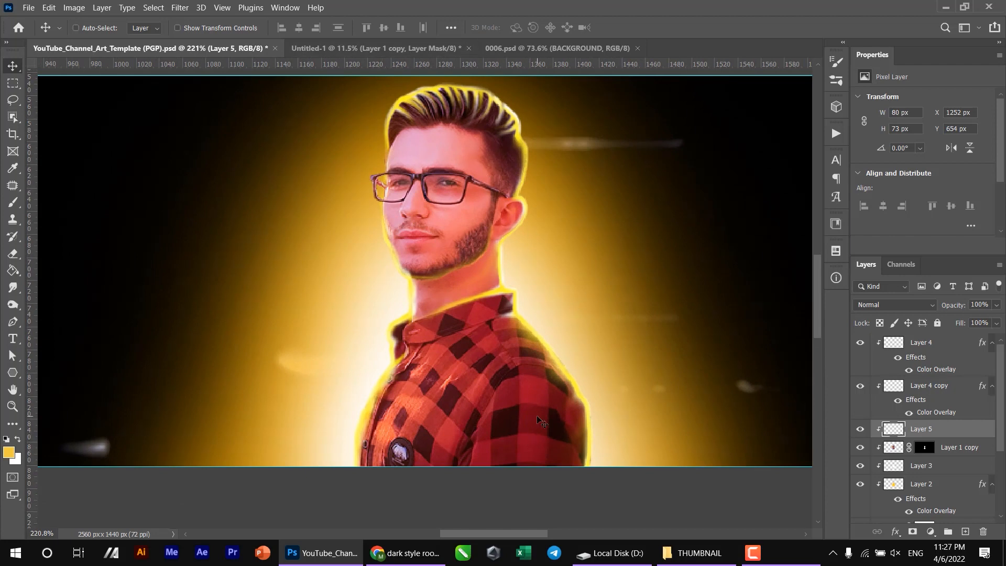
click(896, 448)
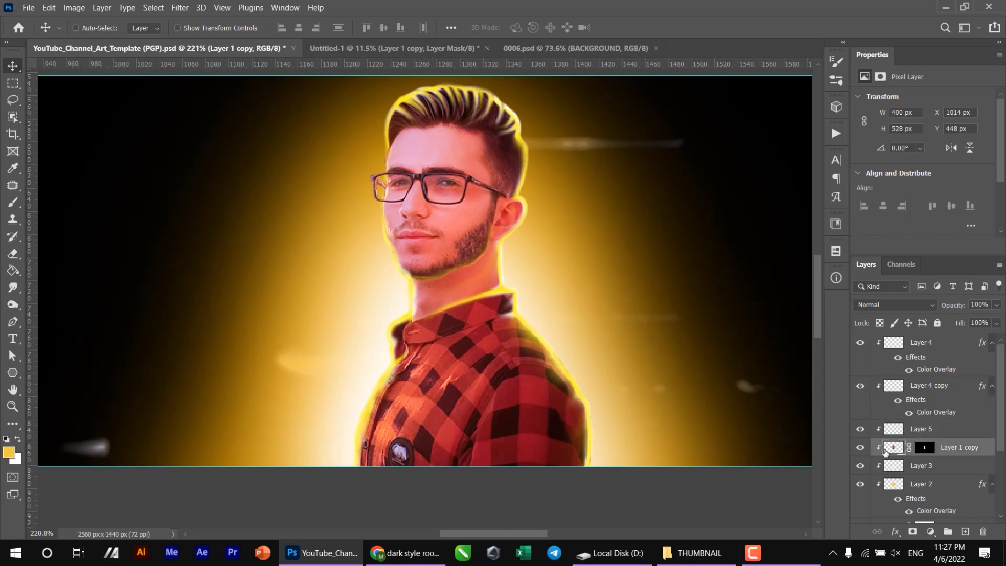
click(860, 447)
click(860, 448)
click(177, 7)
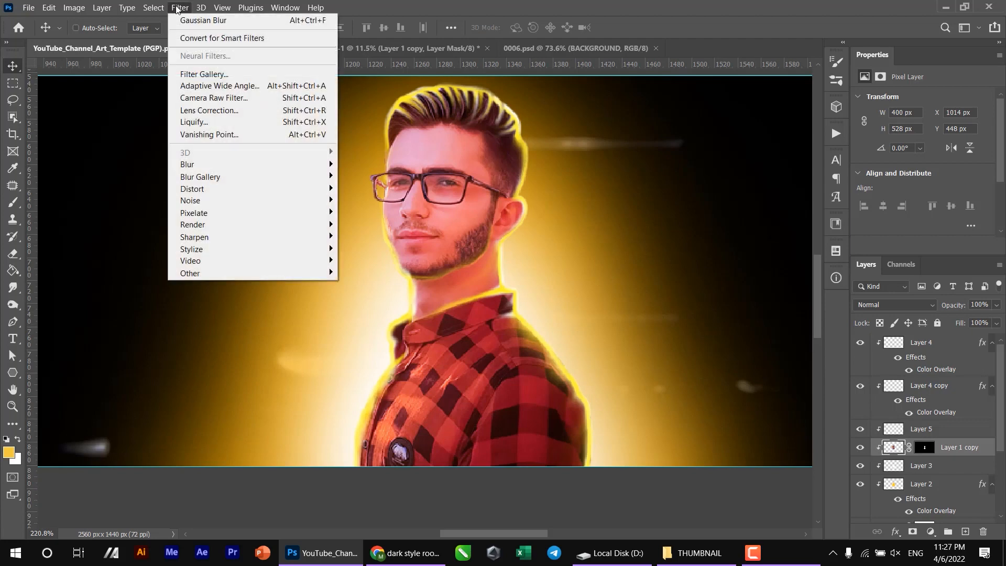
click(252, 99)
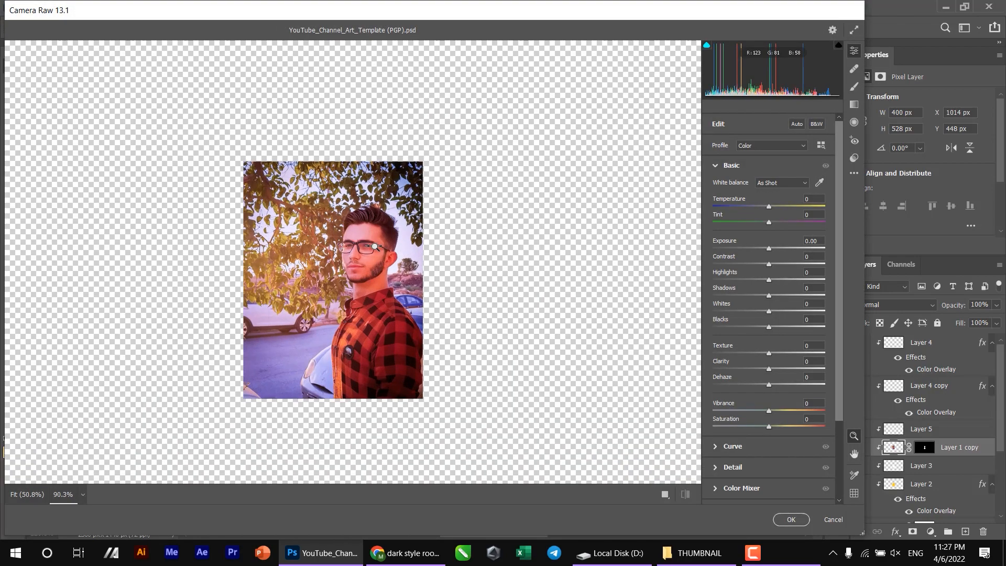
click(374, 246)
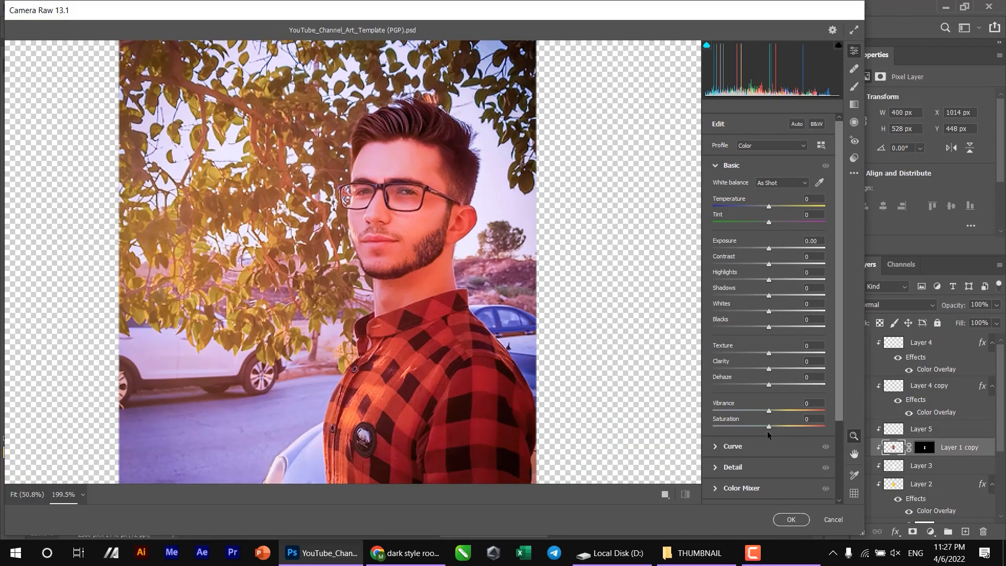
- Shift the portrait's reds toward orange with the Color Mixer's hue settings and apply the filter
scroll(757, 472, down, 2)
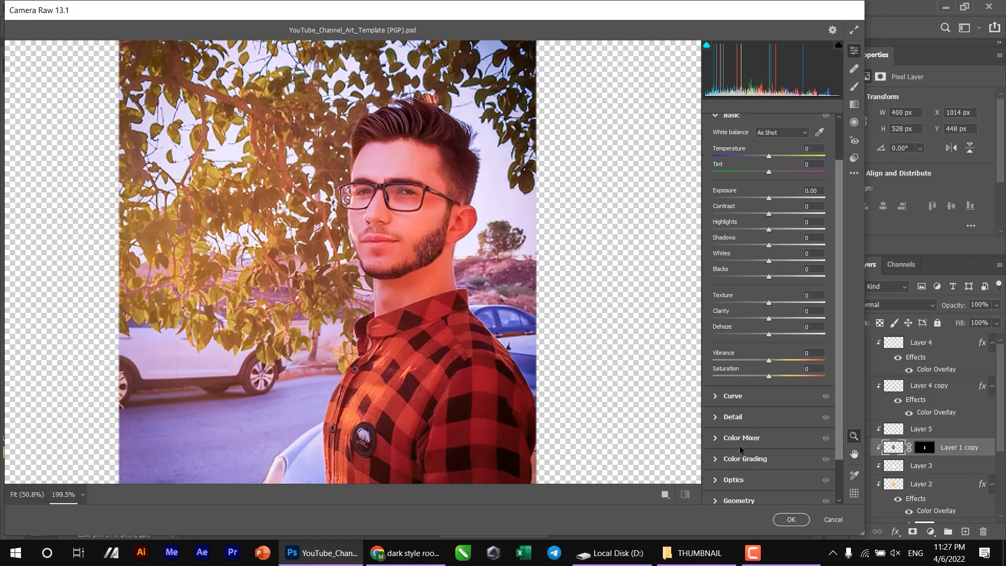
click(751, 439)
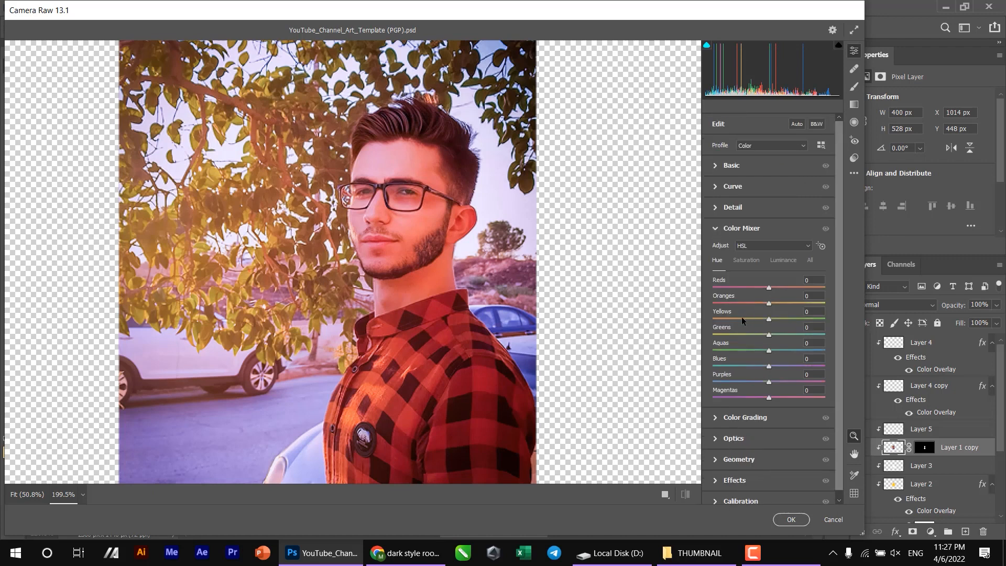
drag(730, 314, 805, 298)
mouse_move(745, 286)
mouse_down()
mouse_move(768, 284)
mouse_move(754, 285)
mouse_up()
click(790, 518)
- Start a text layer on the dark area beside the portrait for the title "YOUTUBE" in Sugo Pro Classic Light Italic
scroll(482, 397, down, 3)
scroll(481, 397, up, 3)
drag(482, 397, 496, 366)
scroll(496, 367, down, 6)
key(t)
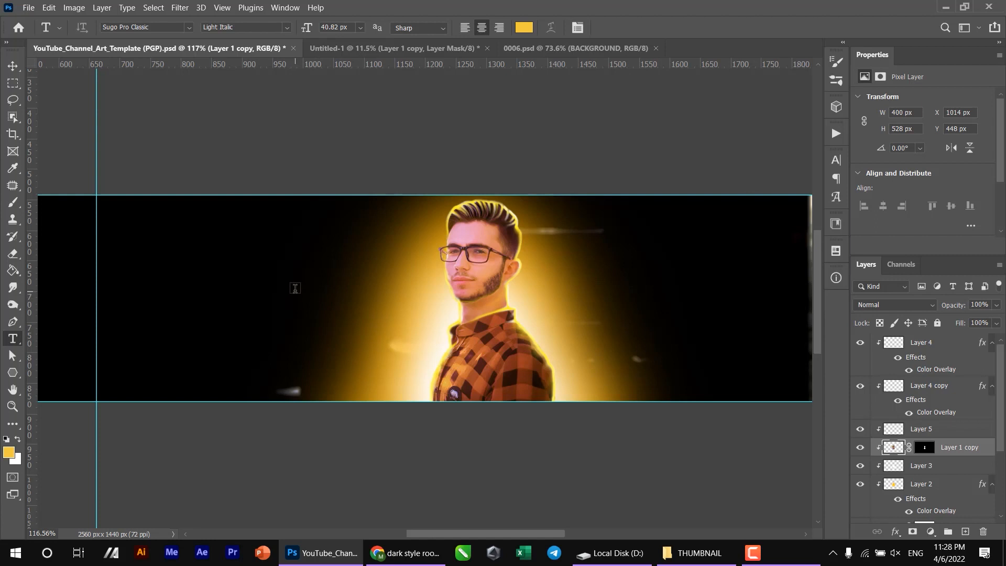
key(v)
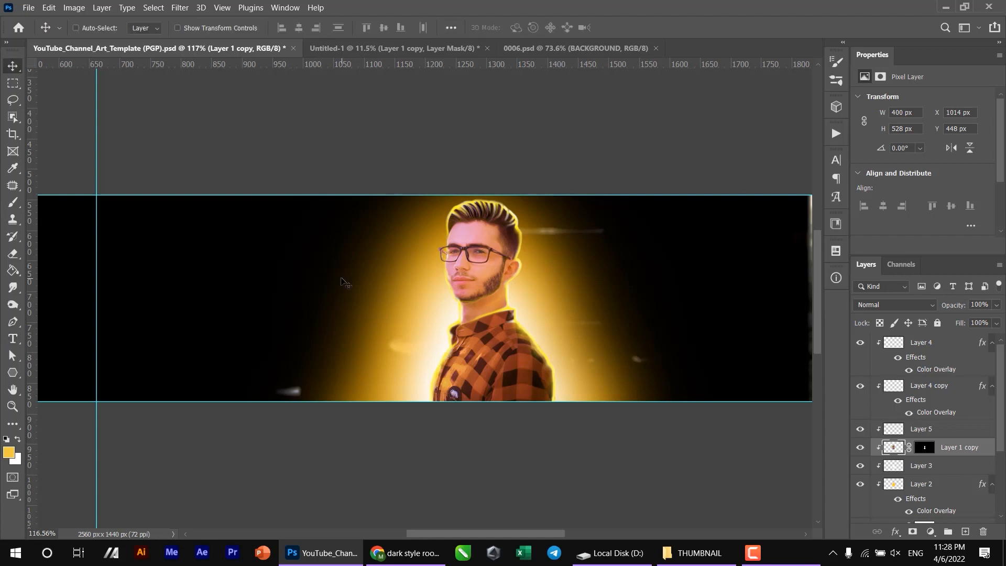
key(t)
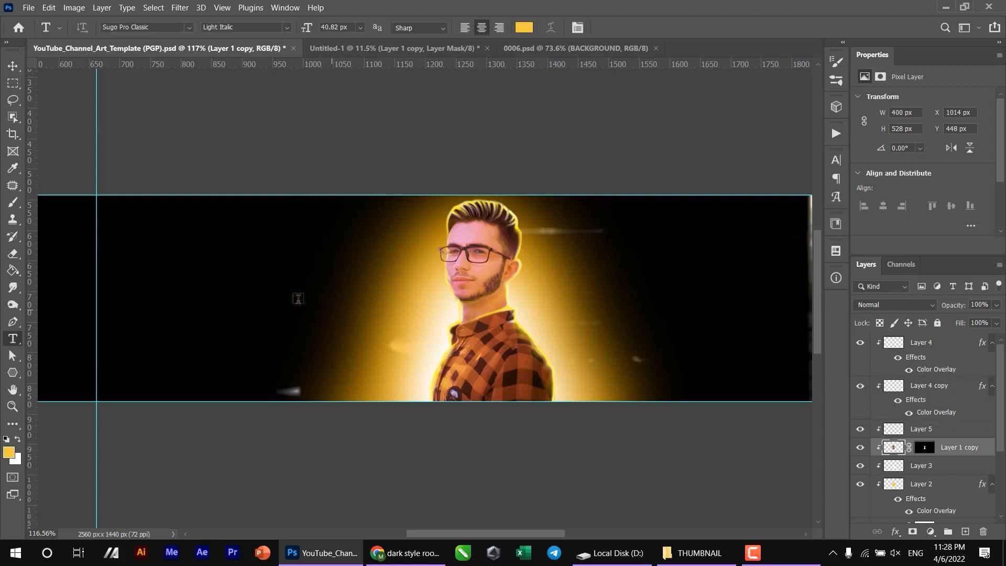
click(297, 271)
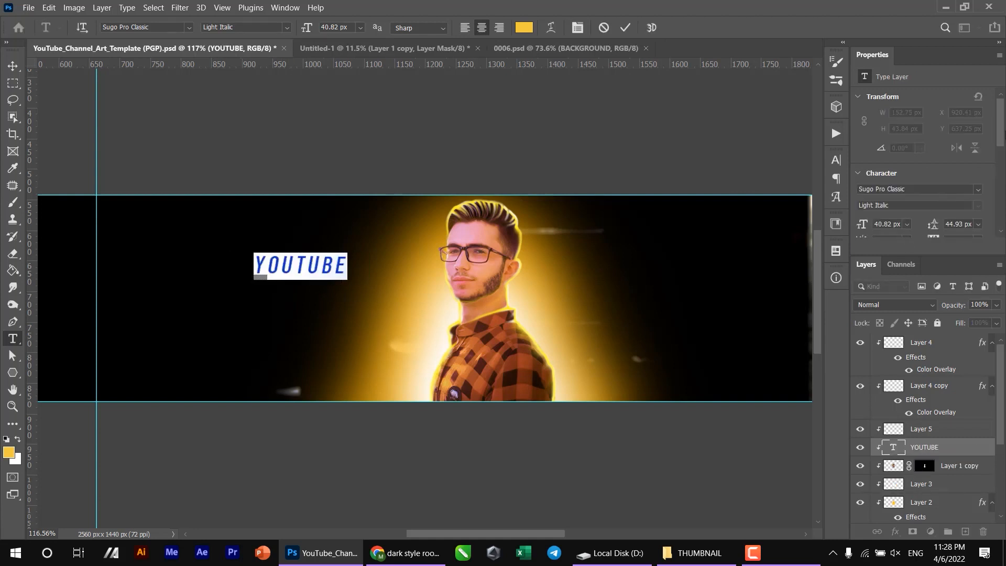
- Set the YOUTUBE text's tracking to 0 and scale it up to about 288 px wide
scroll(961, 164, down, 3)
drag(938, 187, 923, 187)
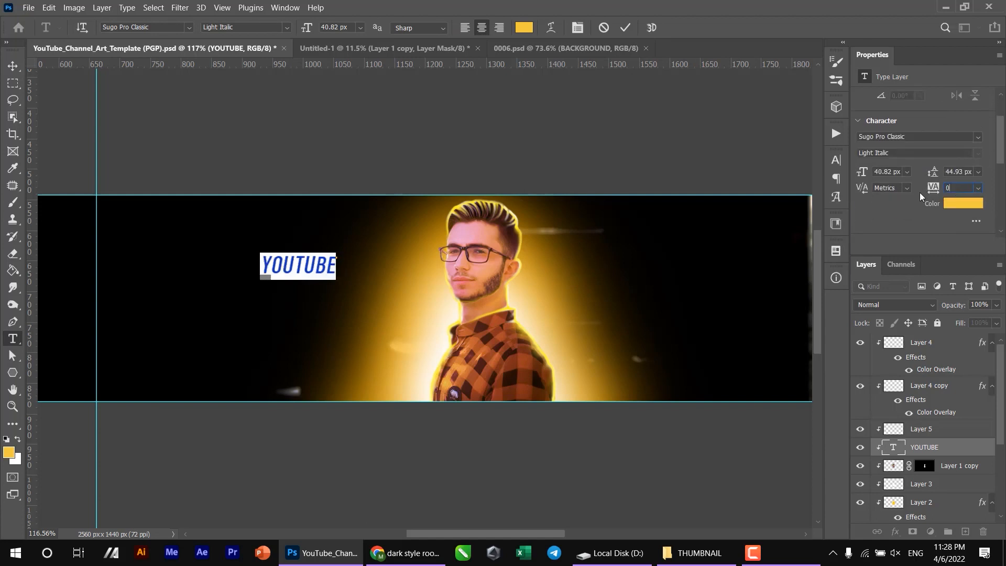
key(Return)
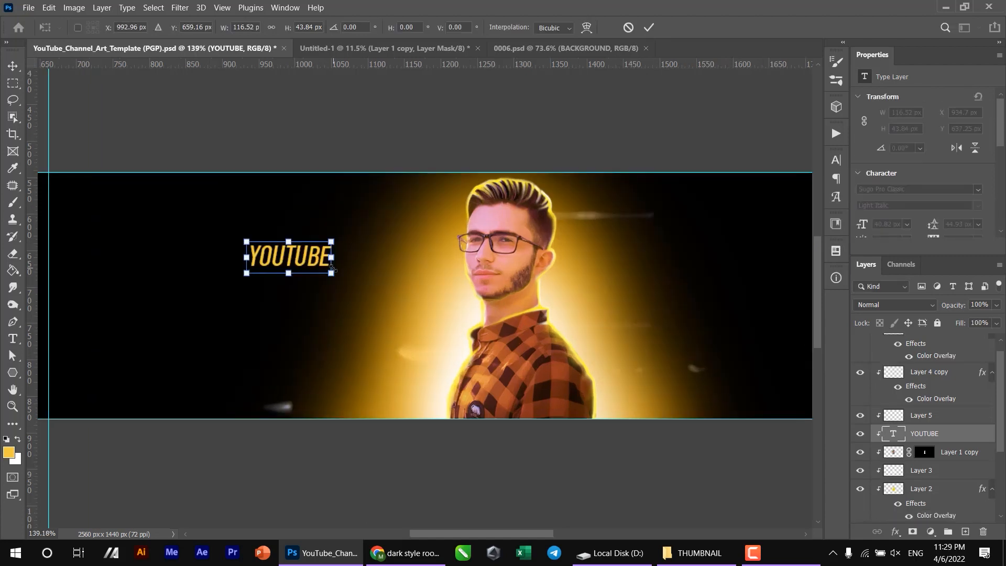
drag(331, 270, 396, 296)
key(Return)
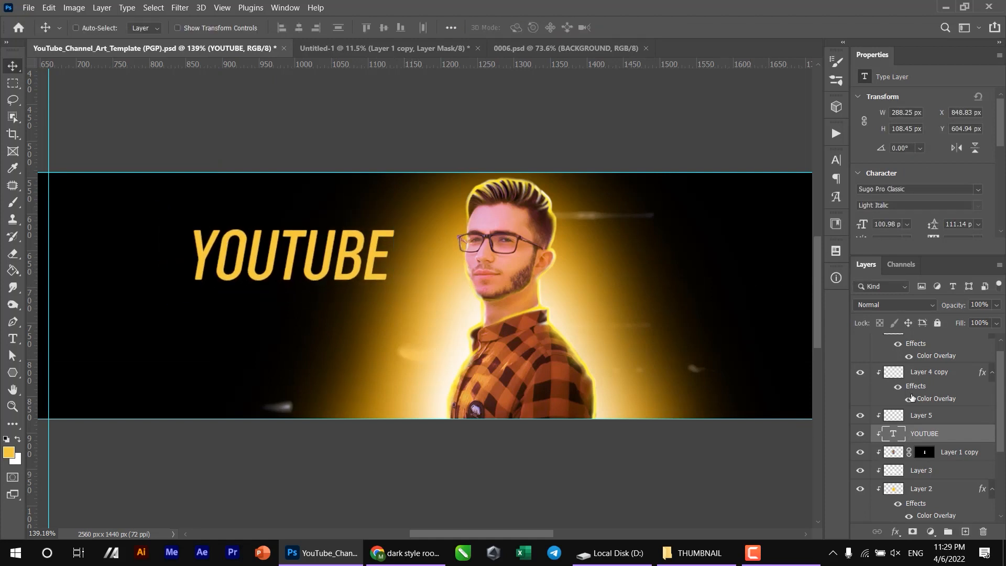
- Give the YOUTUBE text a Gradient Overlay, turning off its Color Overlay
click(895, 531)
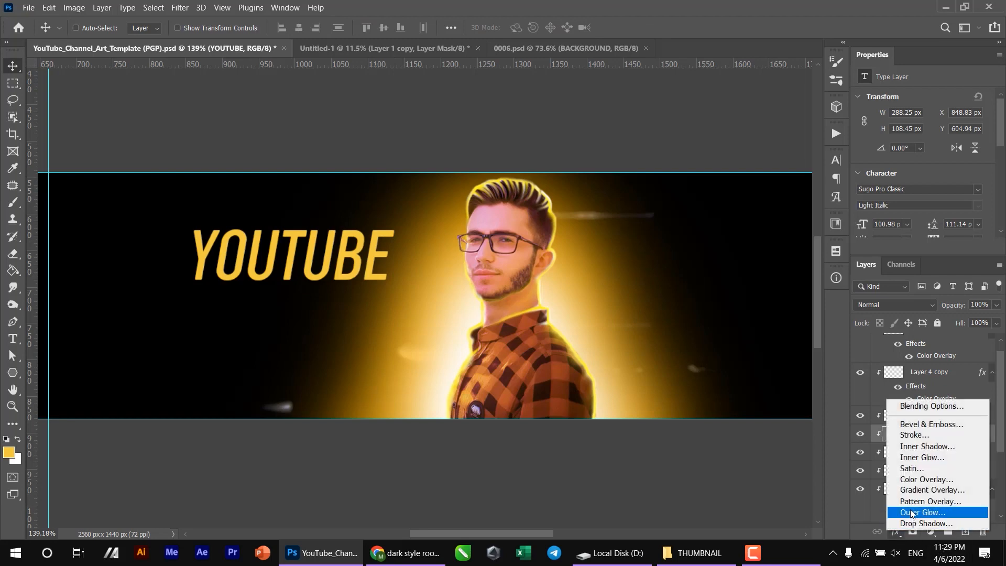
click(932, 481)
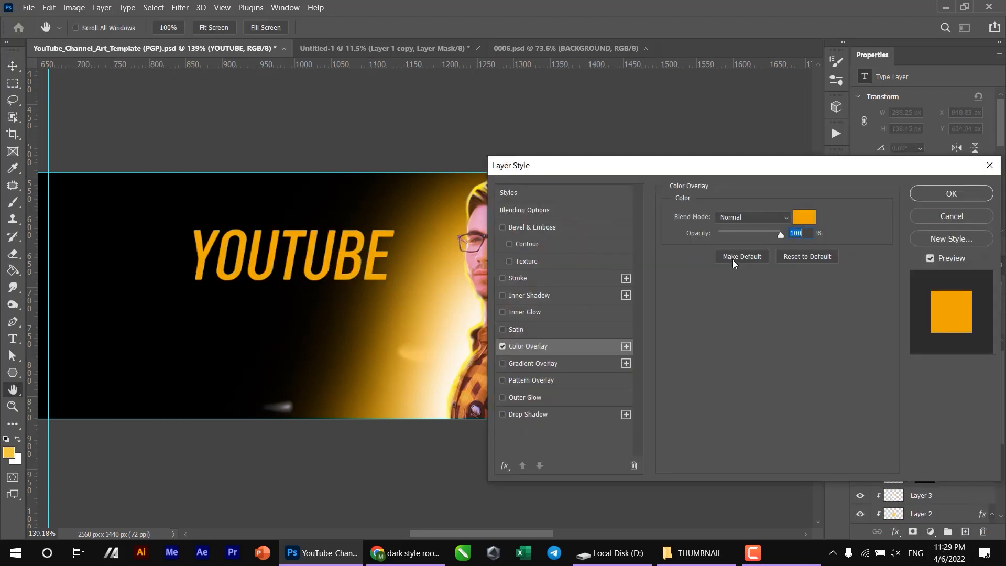
click(505, 345)
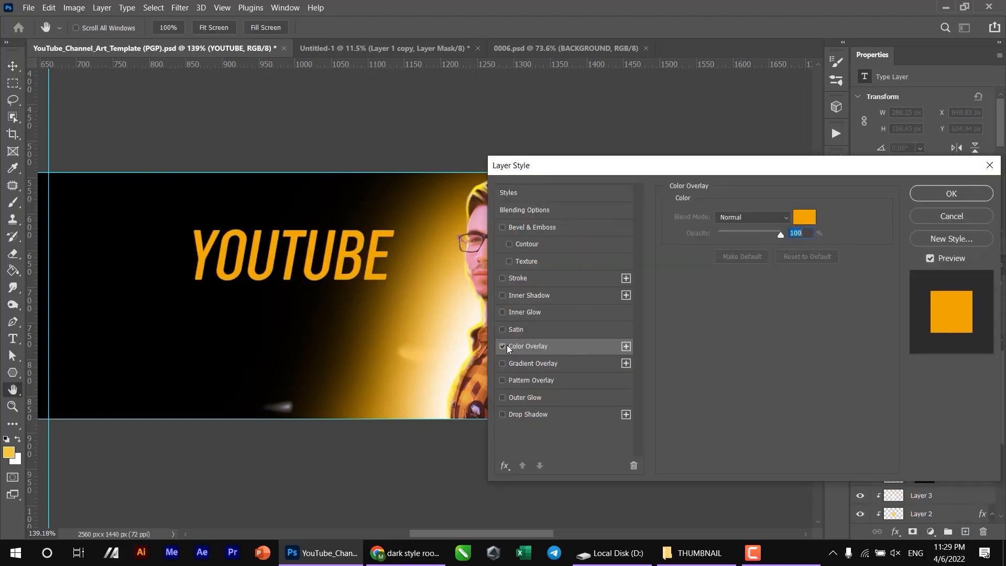
click(517, 365)
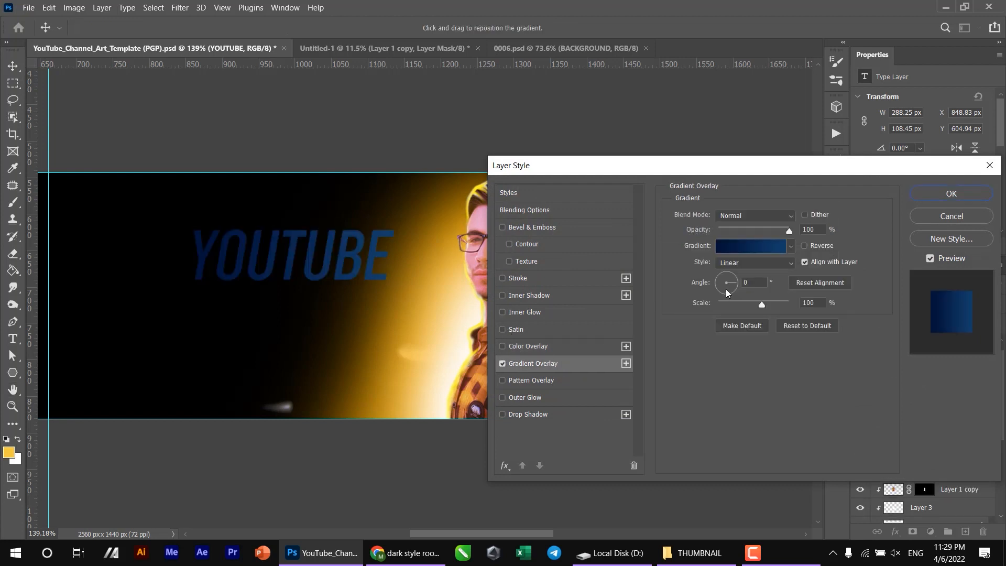
- Choose the Orange_05 preset for the YOUTUBE text's gradient overlay
click(734, 247)
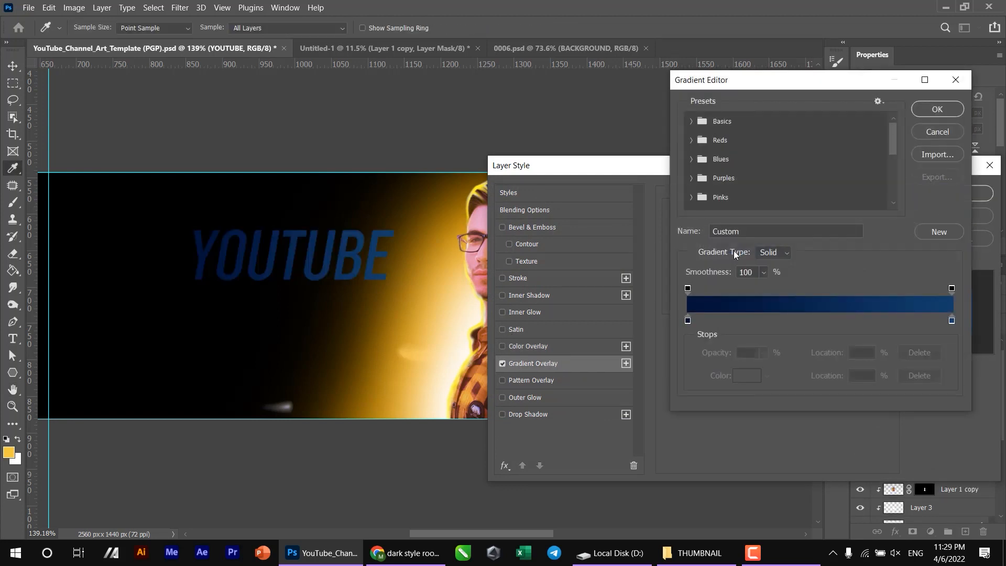
scroll(701, 172, down, 3)
click(712, 166)
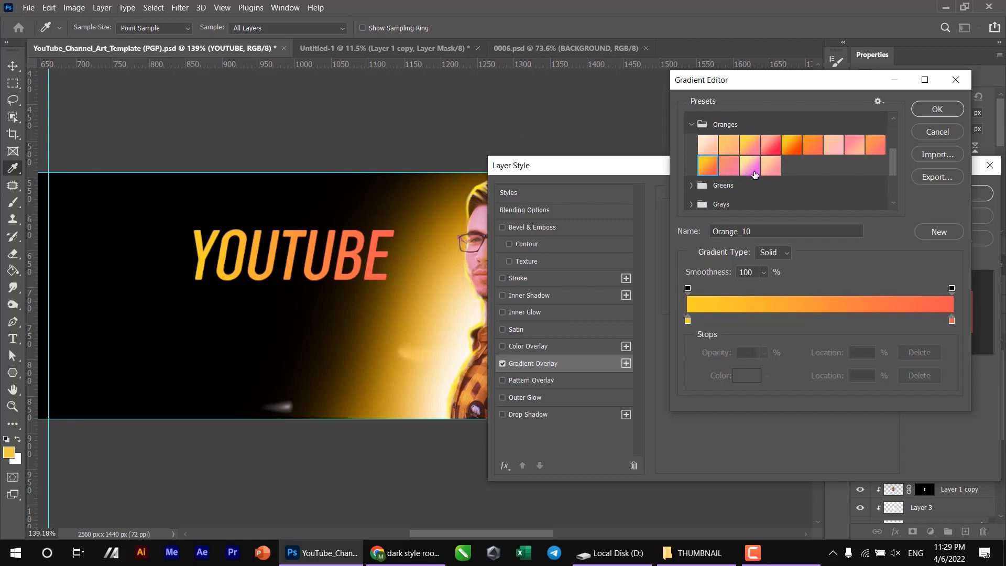
click(775, 145)
click(788, 144)
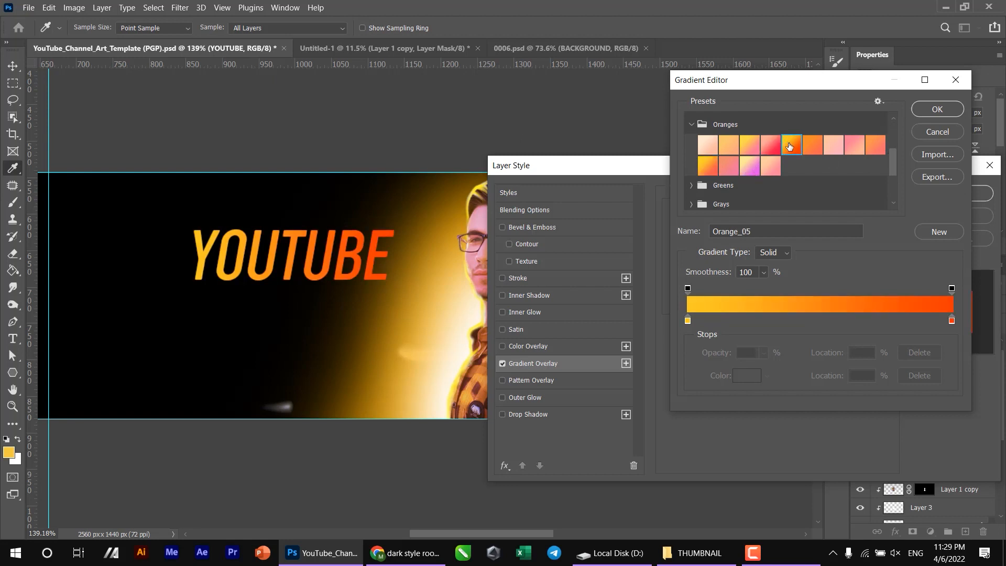
click(929, 109)
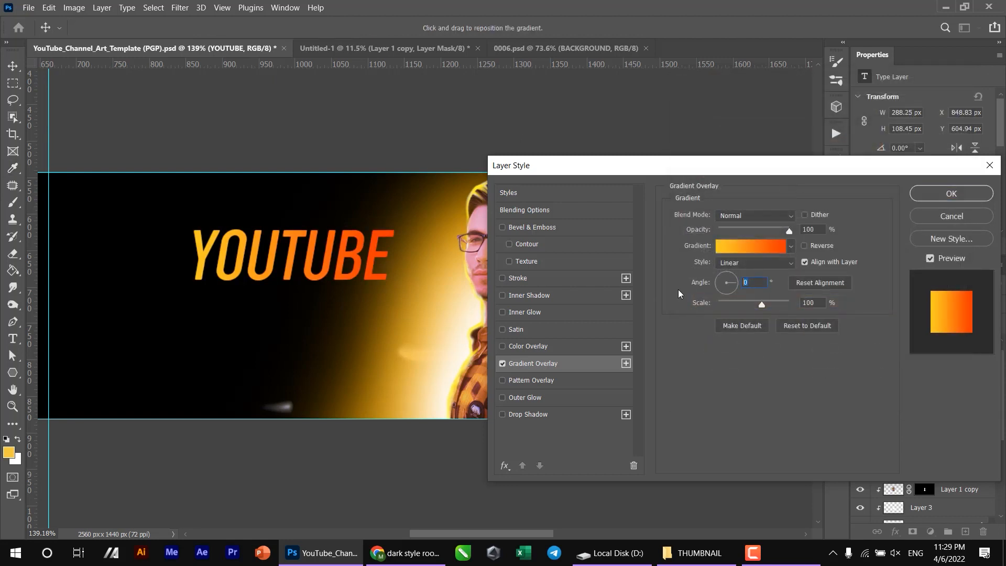
- Set the gradient overlay's angle to 90° so it runs vertically, fine-tune it and apply the style
text(90)
key(Return)
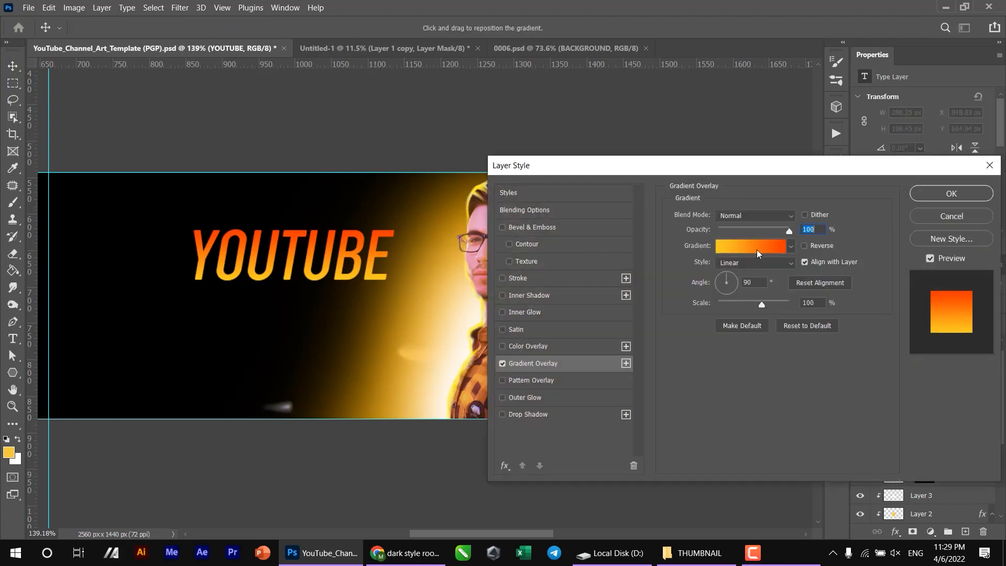
mouse_move(726, 282)
mouse_down()
mouse_move(727, 298)
mouse_move(715, 265)
mouse_up()
click(723, 271)
key(Return)
- Add a Bevel & Emboss effect to the YOUTUBE text with its depth reduced to about 95%
scroll(390, 291, up, 5)
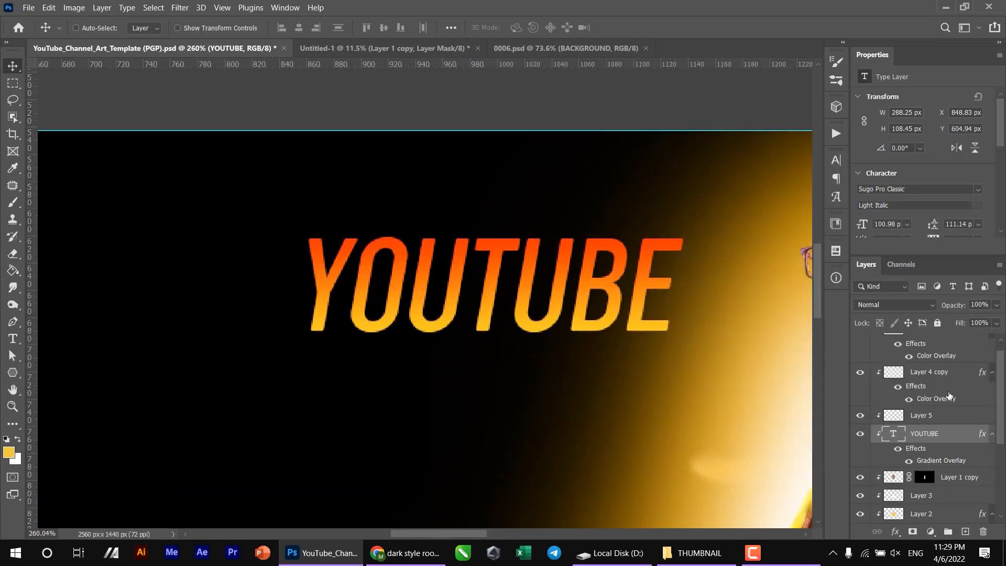
click(891, 534)
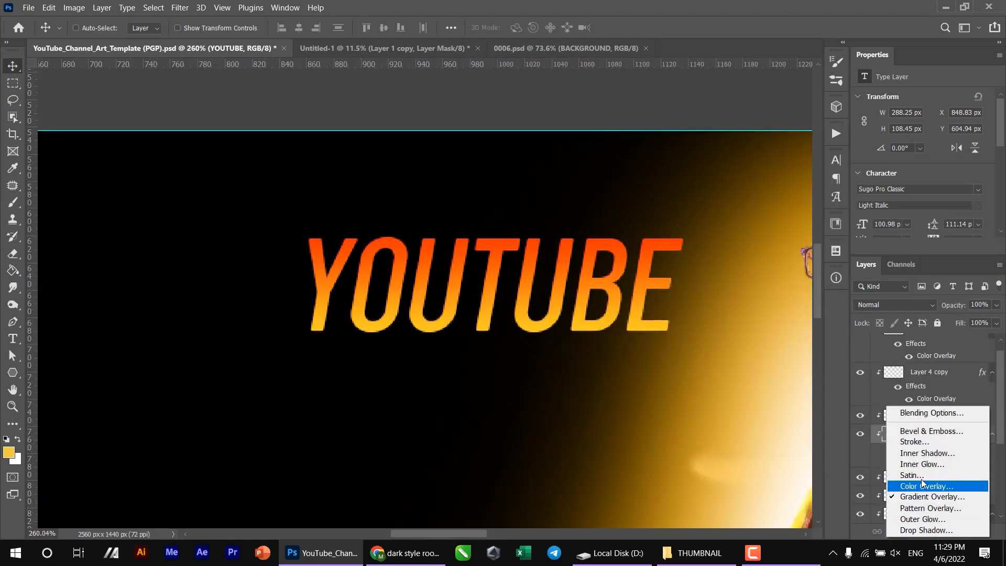
click(927, 431)
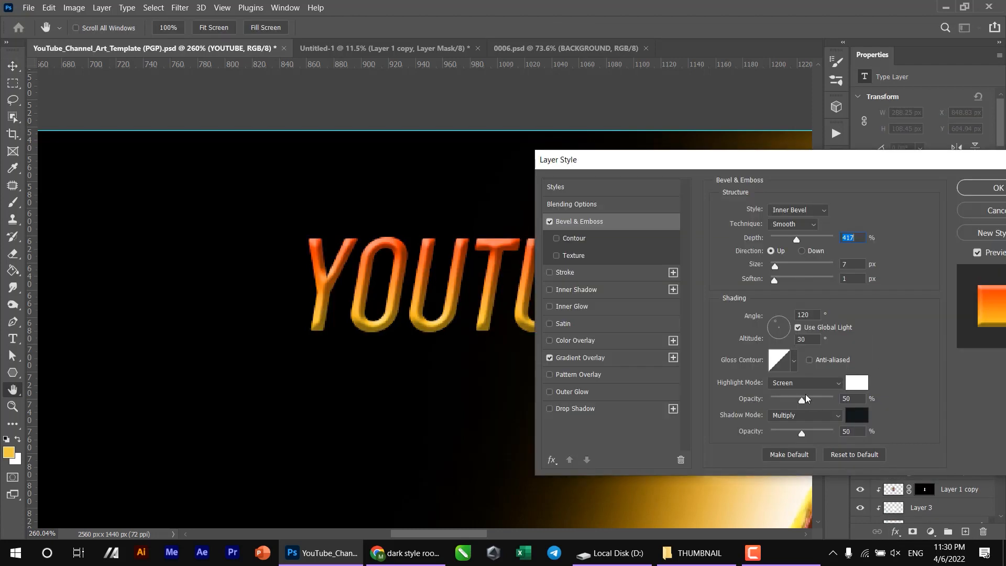
drag(796, 246, 776, 242)
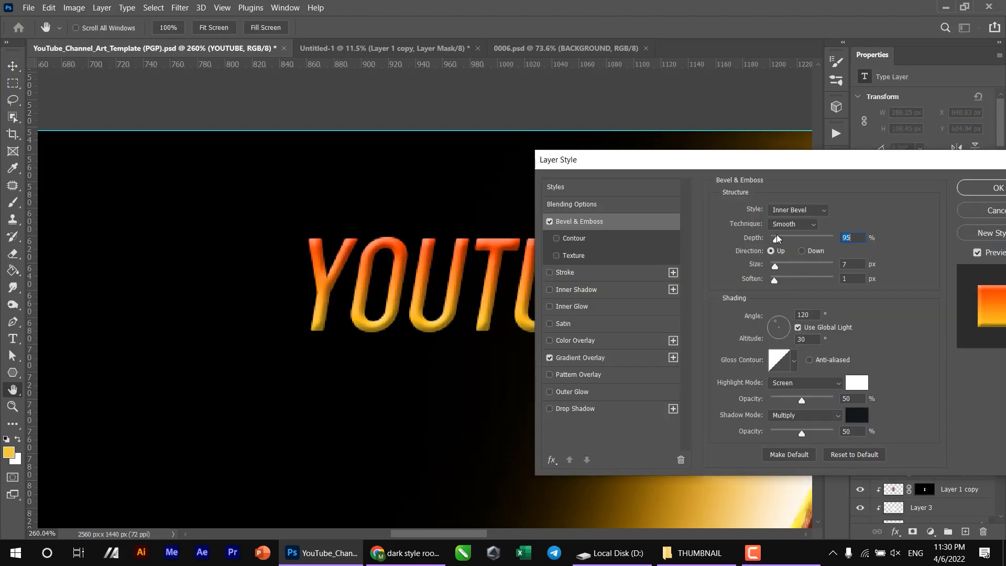
scroll(475, 398, down, 7)
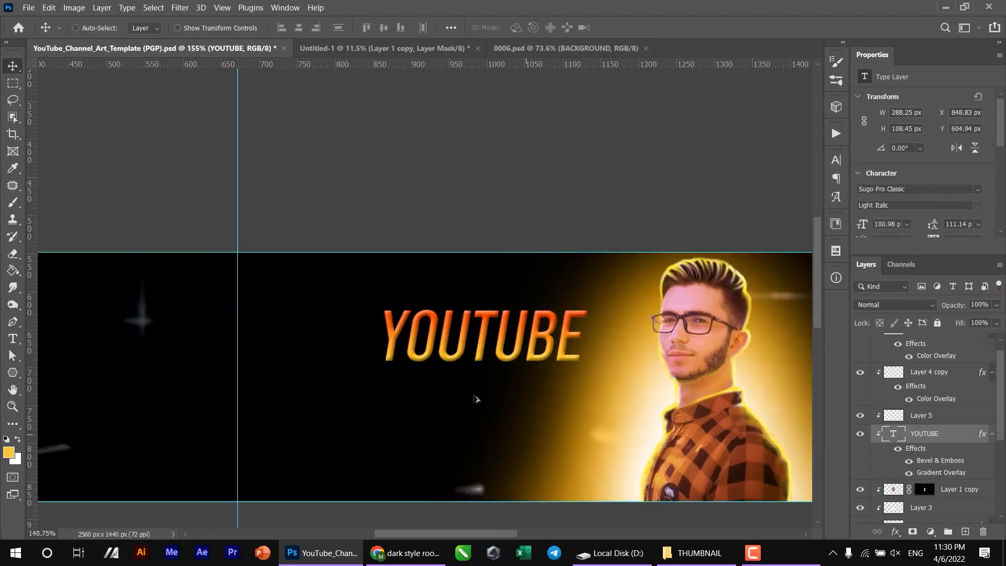
- Skew the YOUTUBE text vertically by about -10.7° so that its baseline slopes upward toward the portrait
drag(458, 388, 356, 377)
key(ctrl+t)
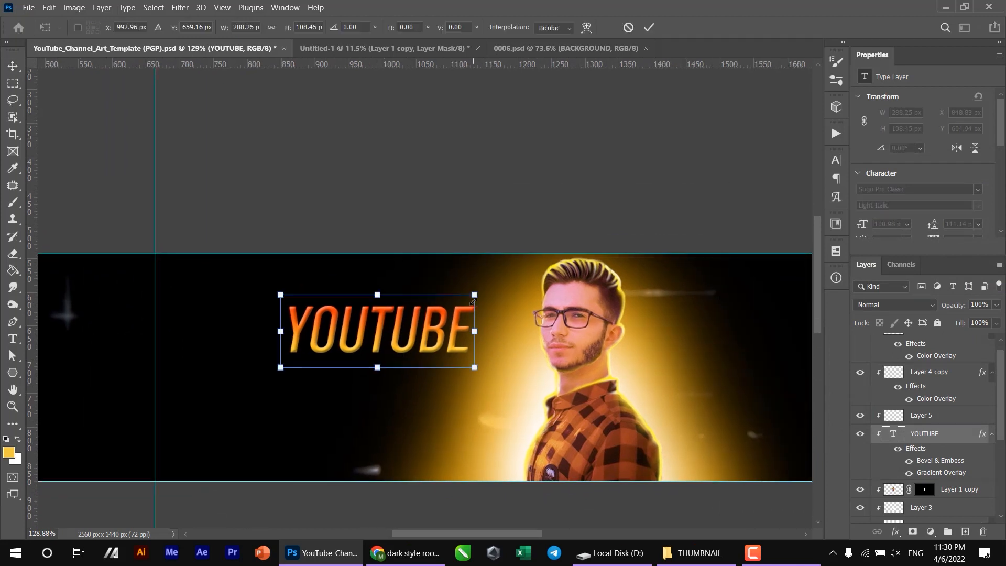
drag(473, 294, 466, 260)
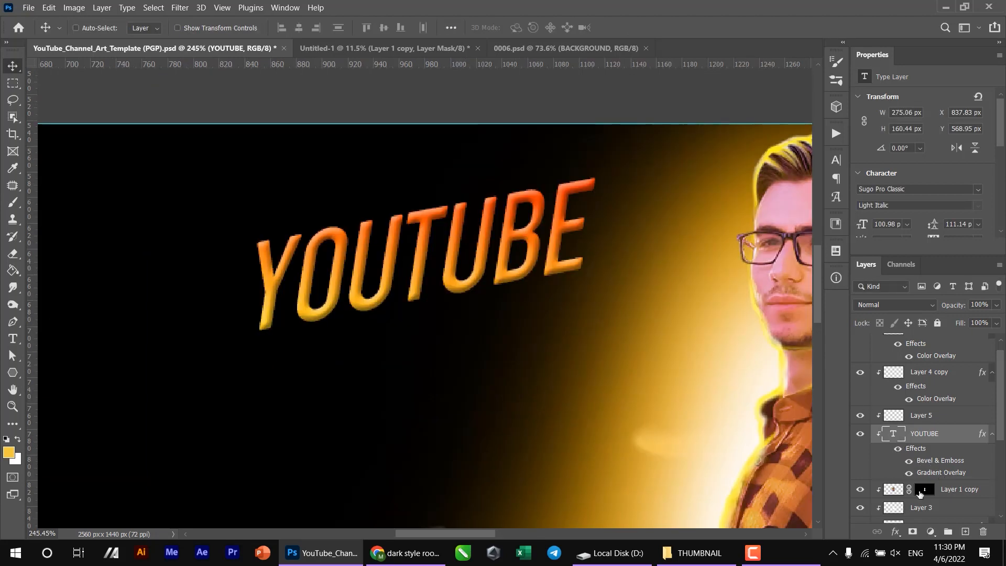
right_click(915, 469)
key(Escape)
- Set the YOUTUBE gradient overlay's angle to 106° and move the gradient's yellow color stop to 25%
click(726, 272)
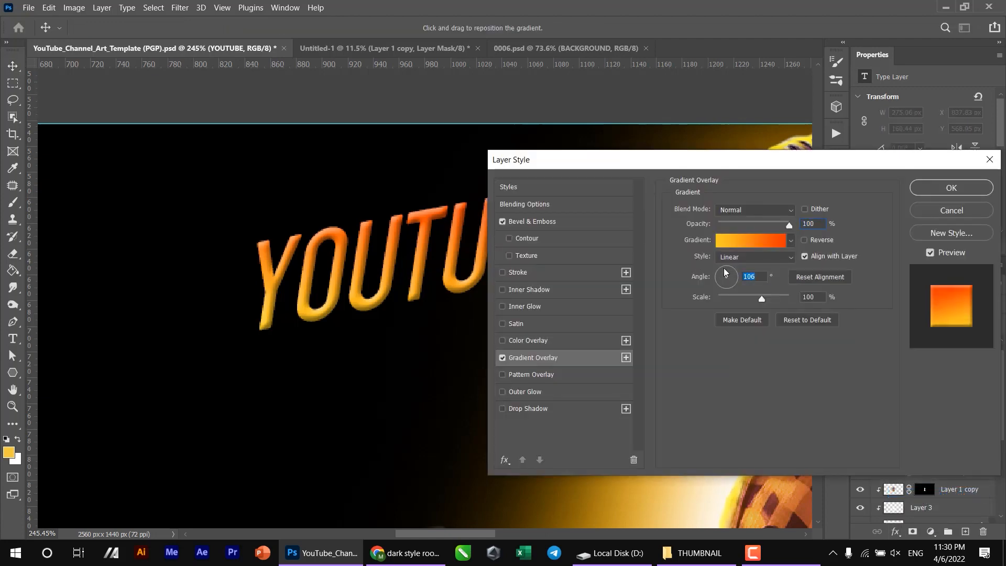
click(760, 241)
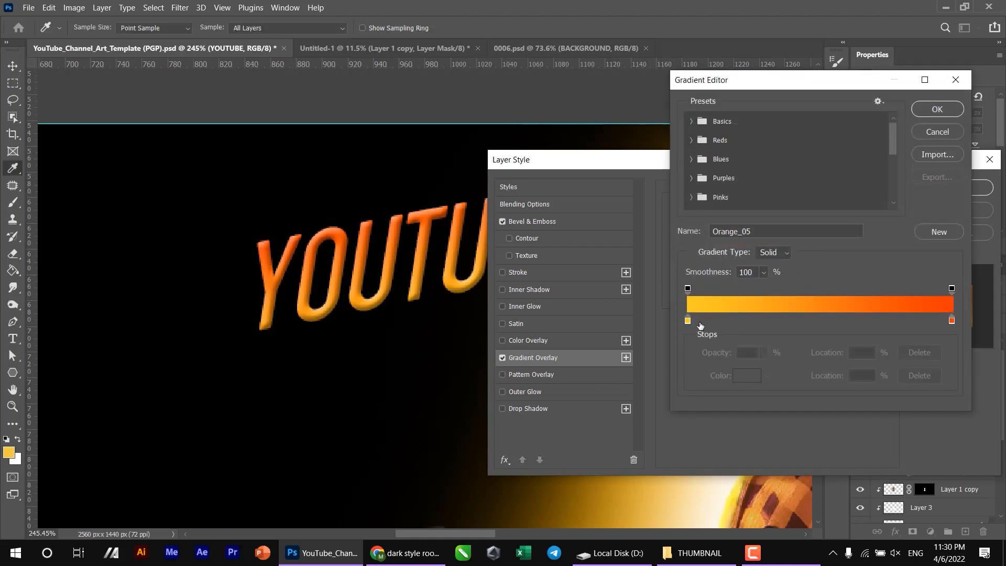
click(688, 320)
drag(821, 316, 770, 316)
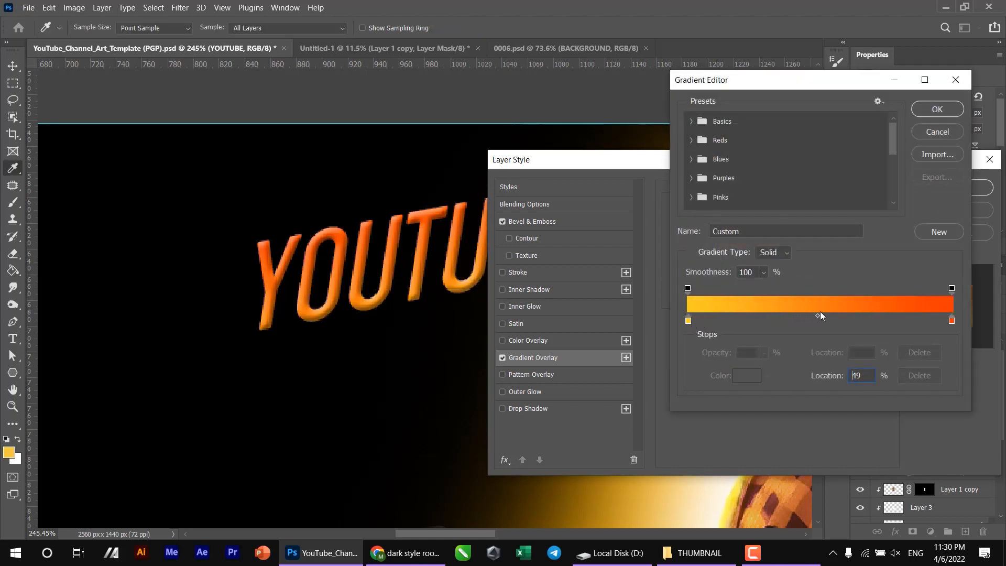
click(850, 315)
drag(688, 320, 719, 321)
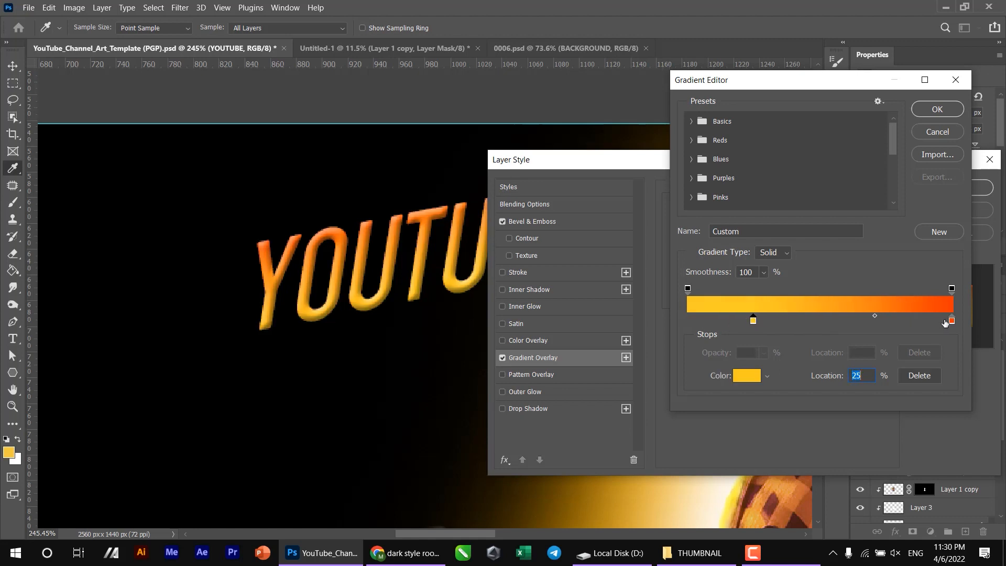
key(Return)
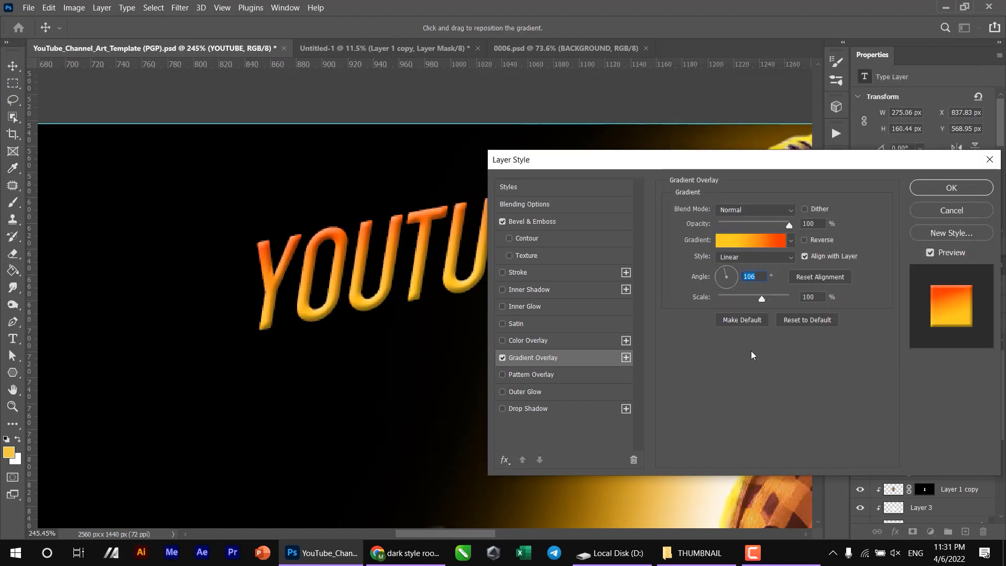
- Add an Outer Glow to the YOUTUBE text, changing its color to yellow and reducing its size
click(545, 392)
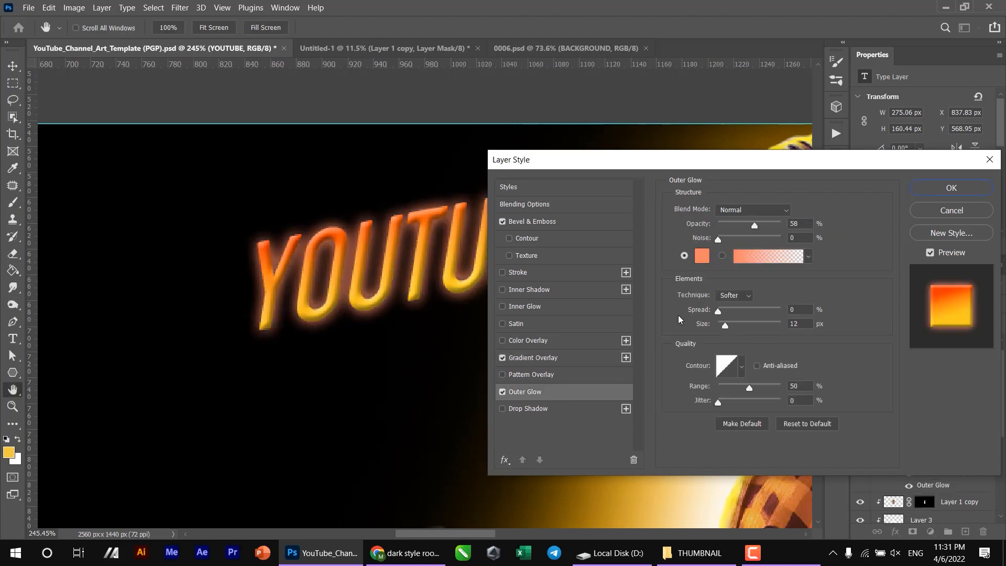
click(702, 256)
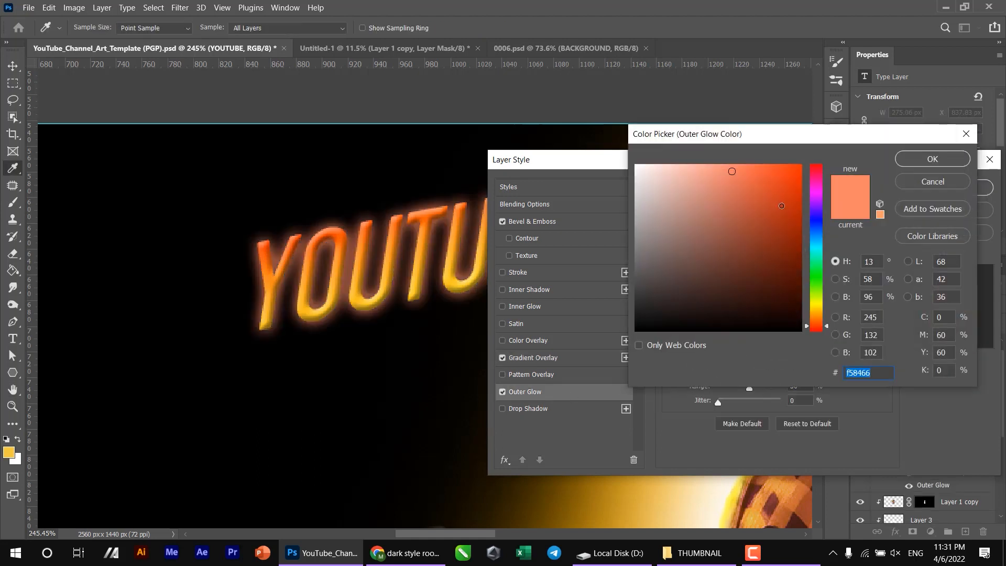
drag(819, 315, 819, 309)
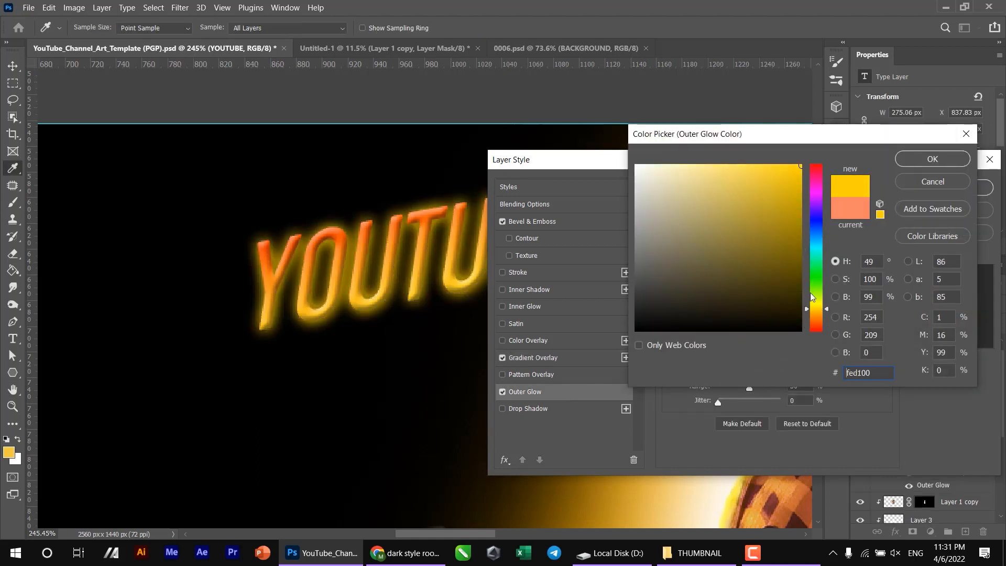
click(780, 198)
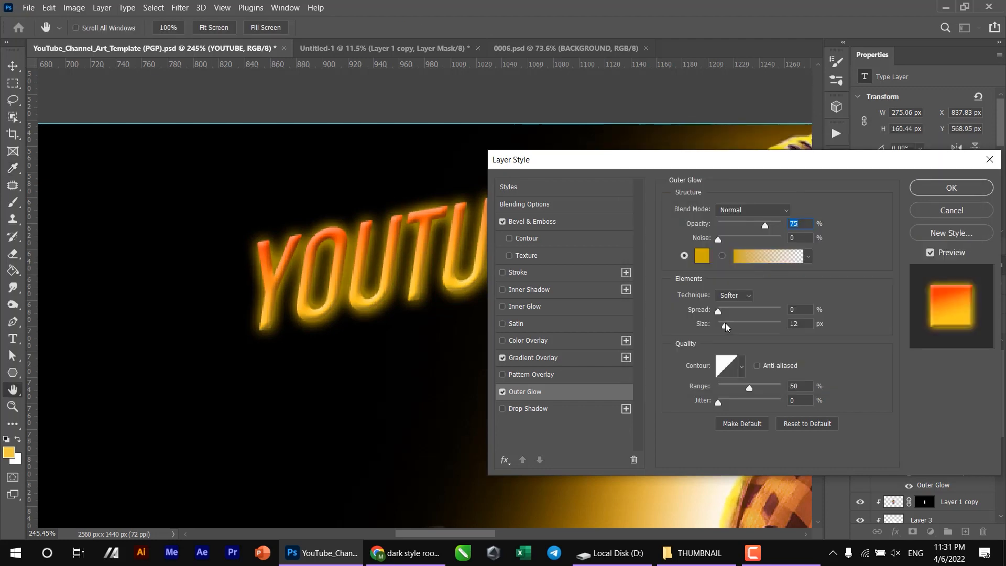
drag(725, 323, 720, 324)
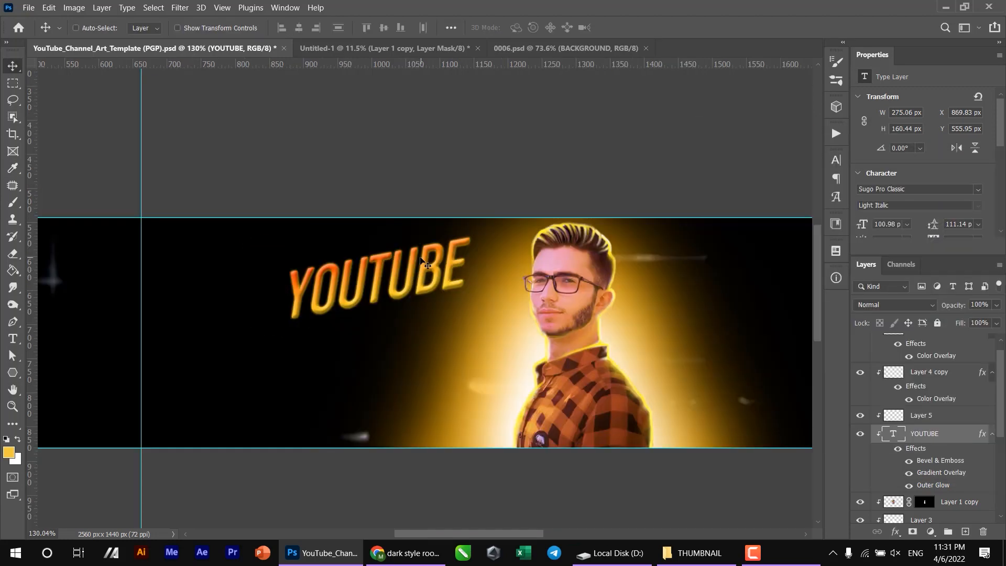
- Duplicate the YOUTUBE text directly below the original and change the copy's wording to CREATOR
drag(420, 261, 419, 323)
scroll(419, 322, up, 3)
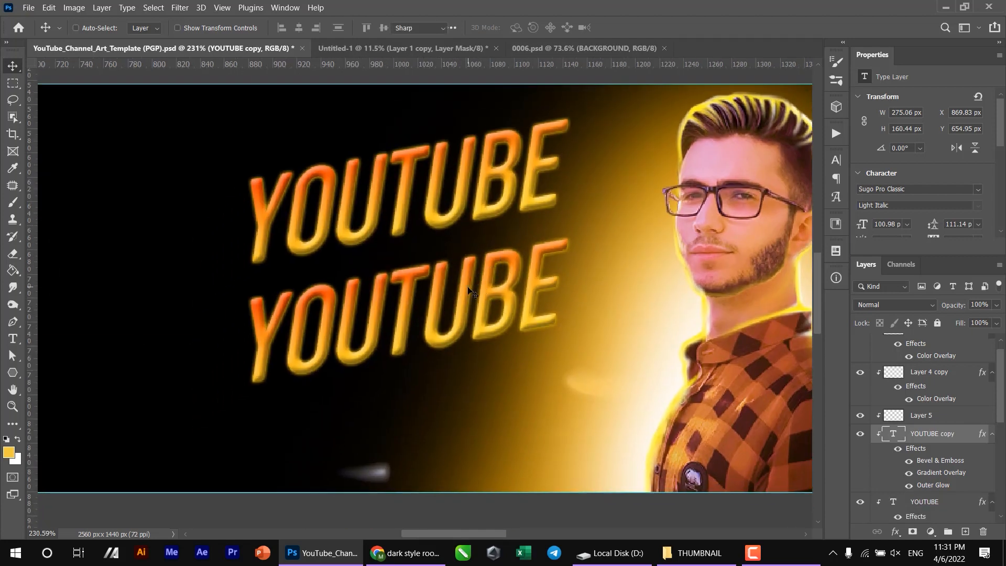
double_click(468, 289)
text(CREATOR)
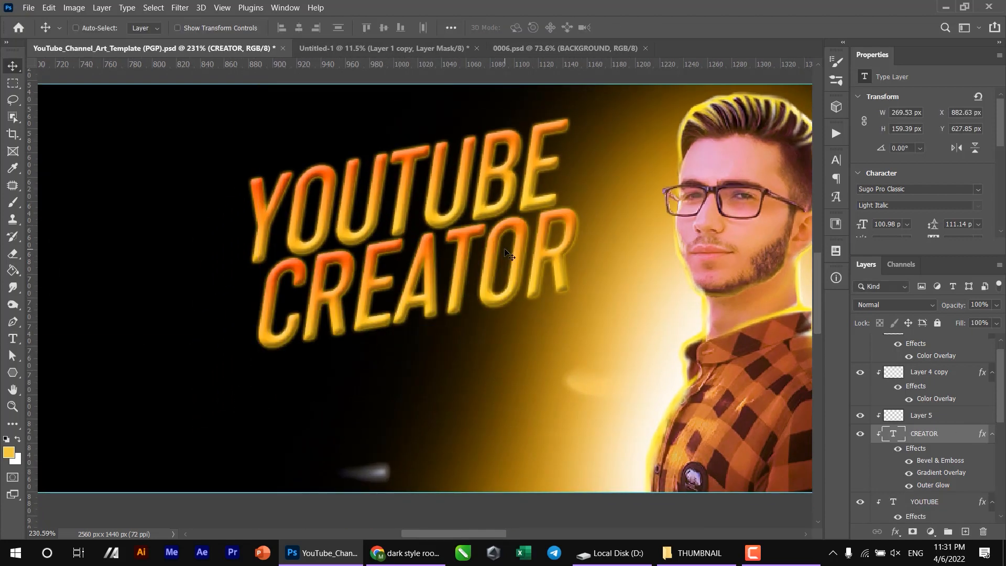
- Color the CREATOR text white (ffffff) and delete all its layer effects
key(ctrl+a)
click(524, 27)
text(ffffff)
key(Return)
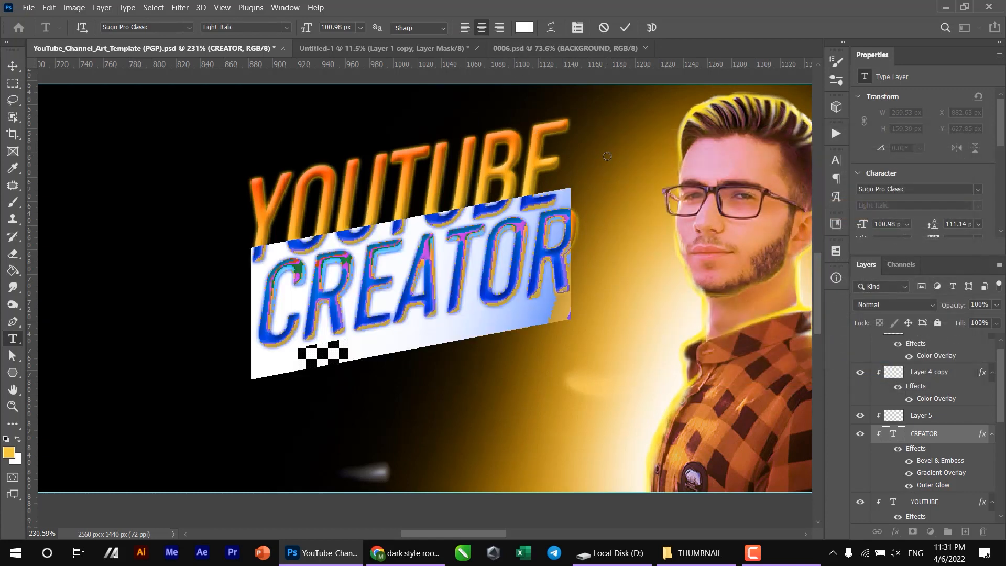
drag(910, 449, 984, 531)
drag(984, 530, 985, 530)
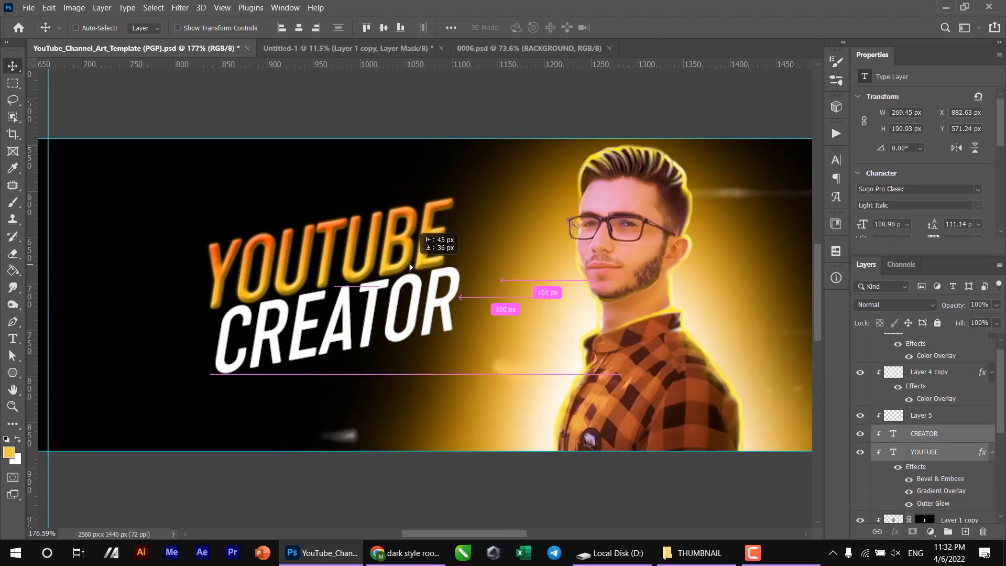
- Duplicate the YOUTUBE and CREATOR texts on the portrait's other side and reword the copies as NEW VIDEO and DAYS
drag(409, 264, 559, 275)
scroll(391, 276, down, 3)
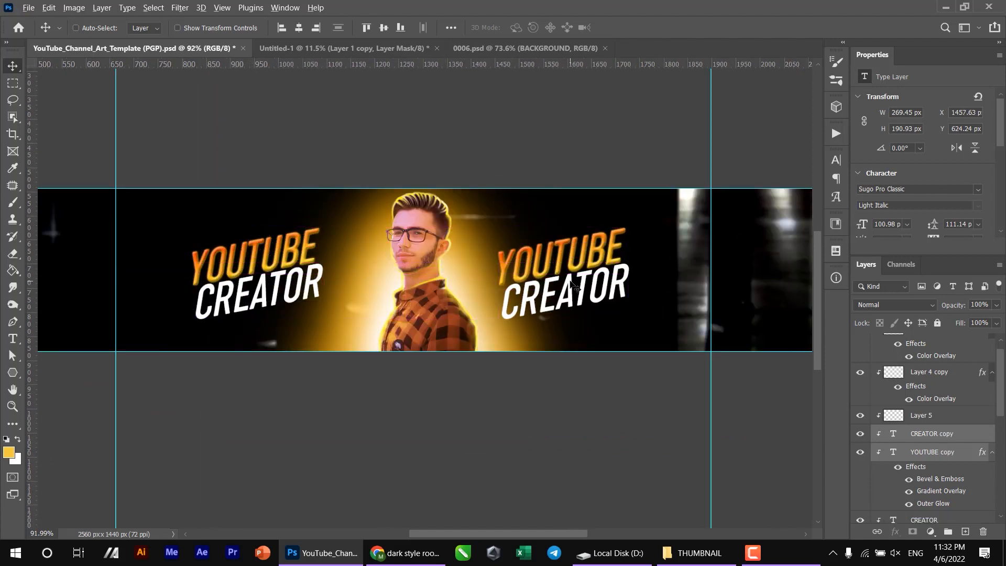
scroll(559, 276, up, 4)
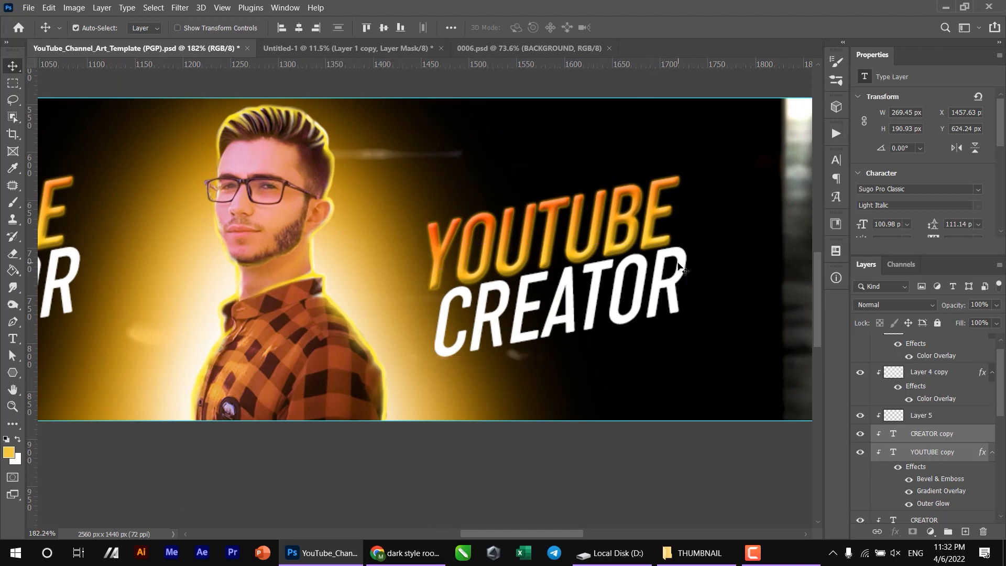
double_click(643, 211)
text(NEW)
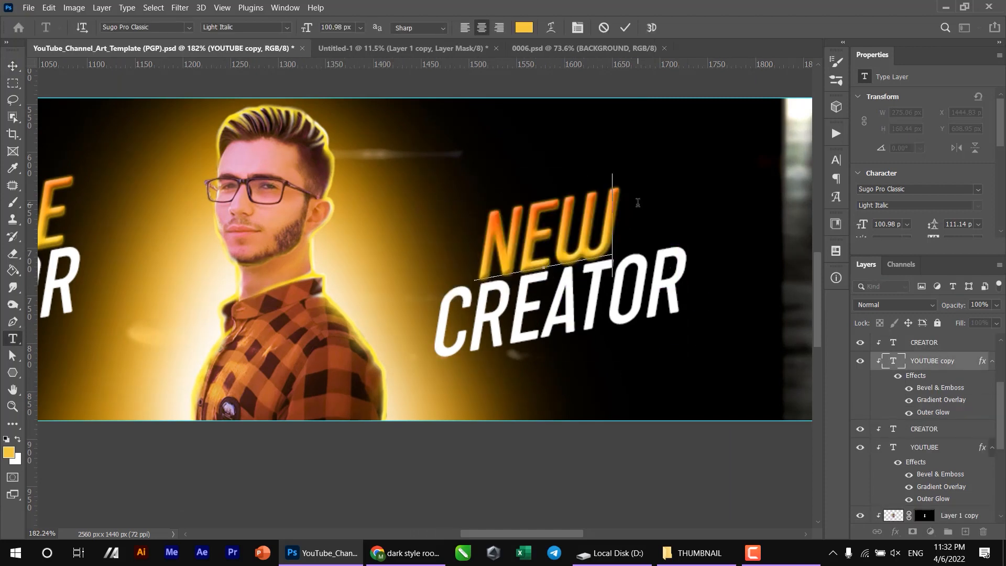
text(DAYS)
- Duplicate DAYS as a small, tilted EVERY text in front of it and shorten the original to DAY
drag(635, 316, 731, 285)
double_click(689, 264)
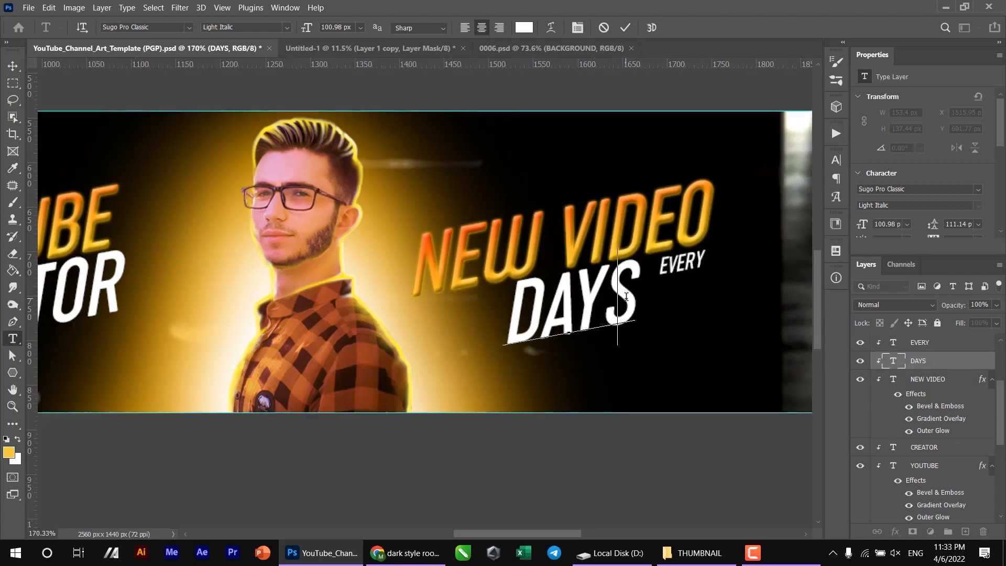
key(BackSpace)
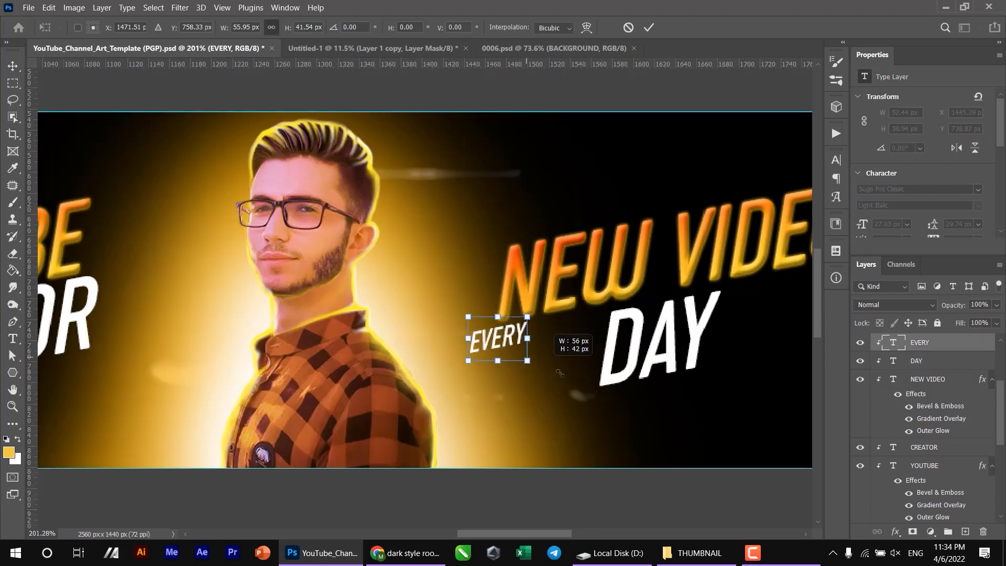
drag(500, 341, 547, 365)
drag(605, 343, 592, 320)
key(Return)
scroll(517, 377, down, 6)
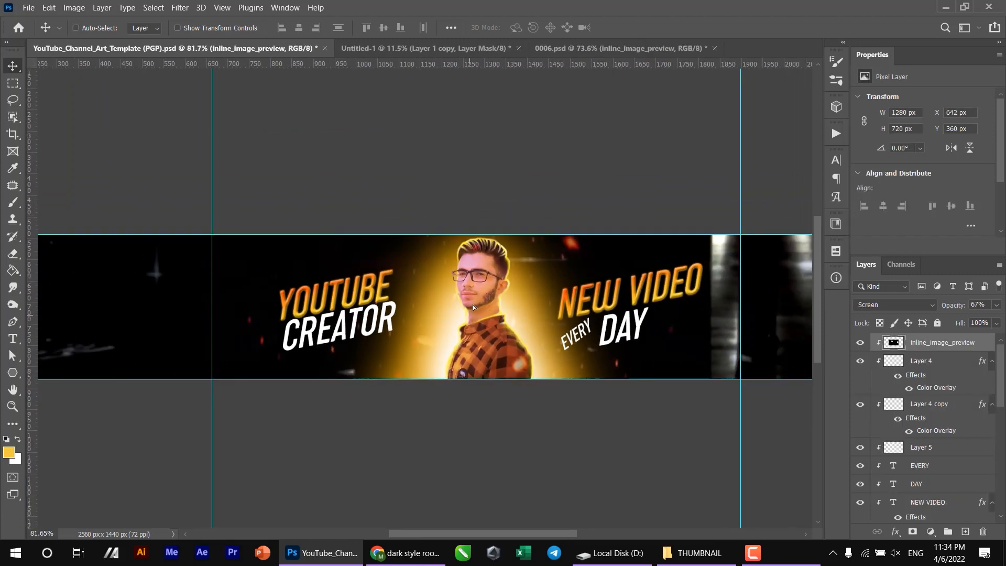
- Place the sparks image inline_image_preview over the YOUTUBE CREATOR title with Screen blending at 67% opacity
drag(471, 313, 456, 289)
scroll(245, 336, up, 1)
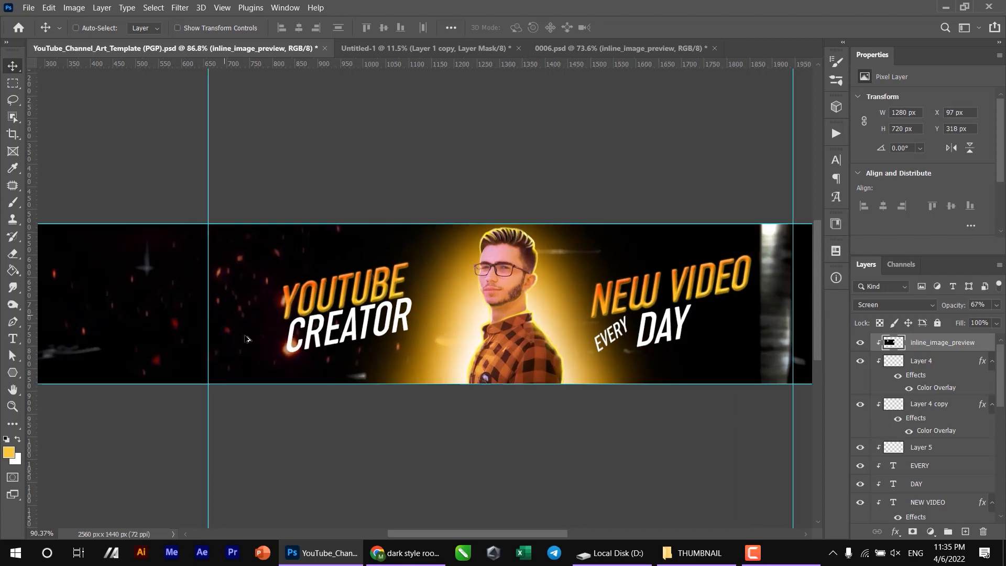
scroll(244, 336, up, 2)
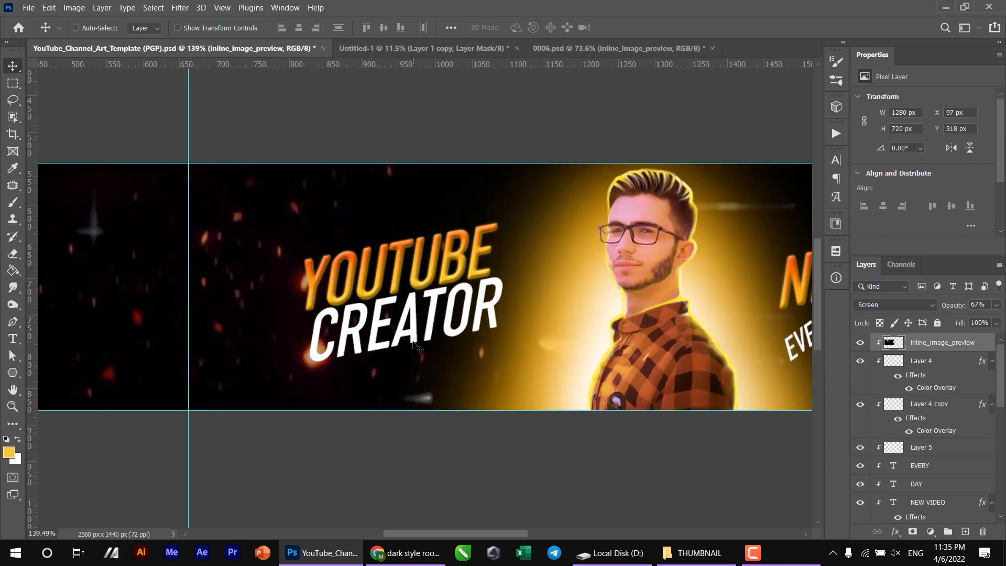
- Recolor the sparks yellow with Hue/Saturation, setting the hue to about +43 and the saturation to +77
drag(418, 346, 526, 340)
key(ctrl+u)
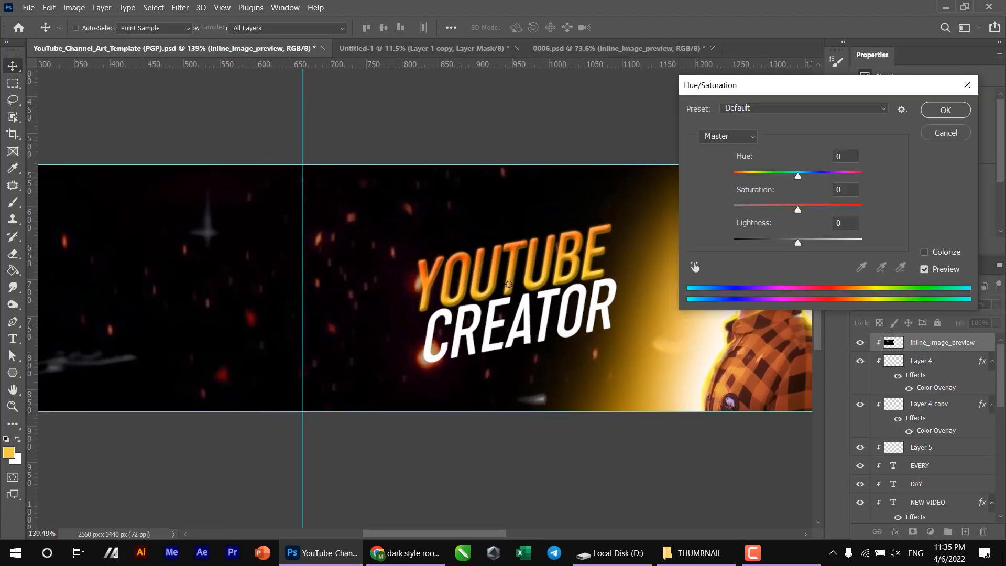
drag(789, 179, 829, 171)
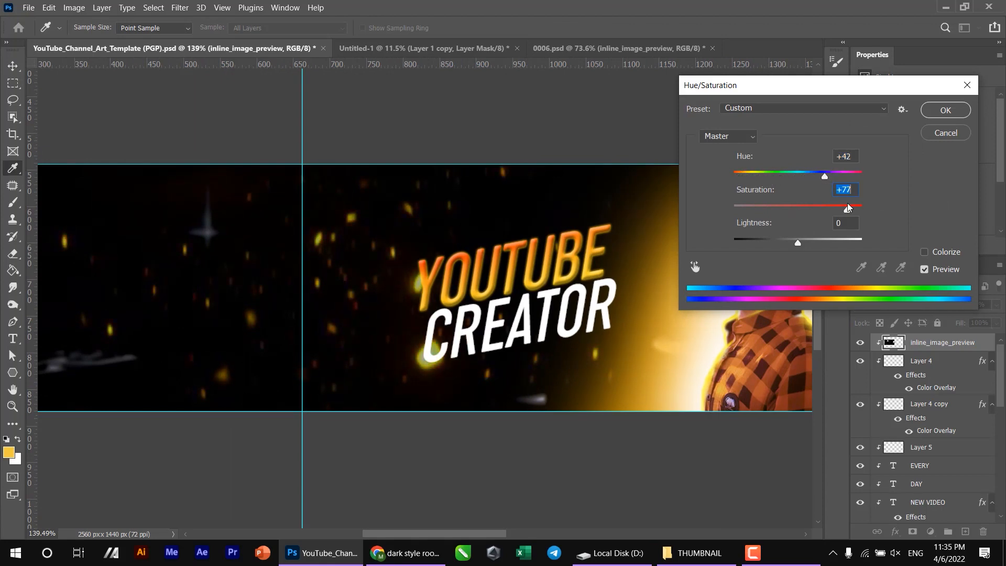
click(946, 109)
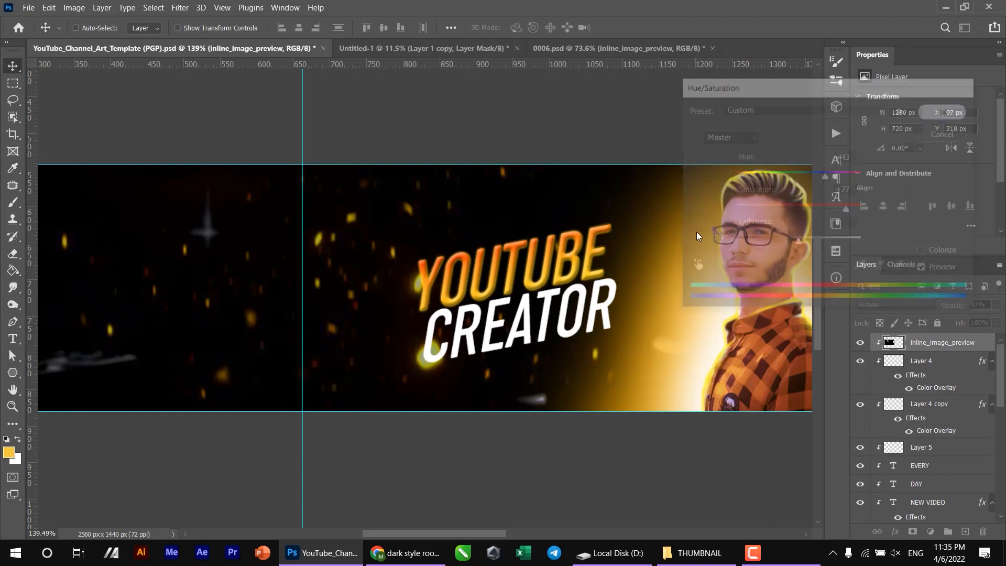
- Move the sparks image to X 618 px and put its layer directly beneath the Layer 2 glow
scroll(381, 308, down, 4)
drag(381, 308, 530, 282)
drag(924, 353, 935, 422)
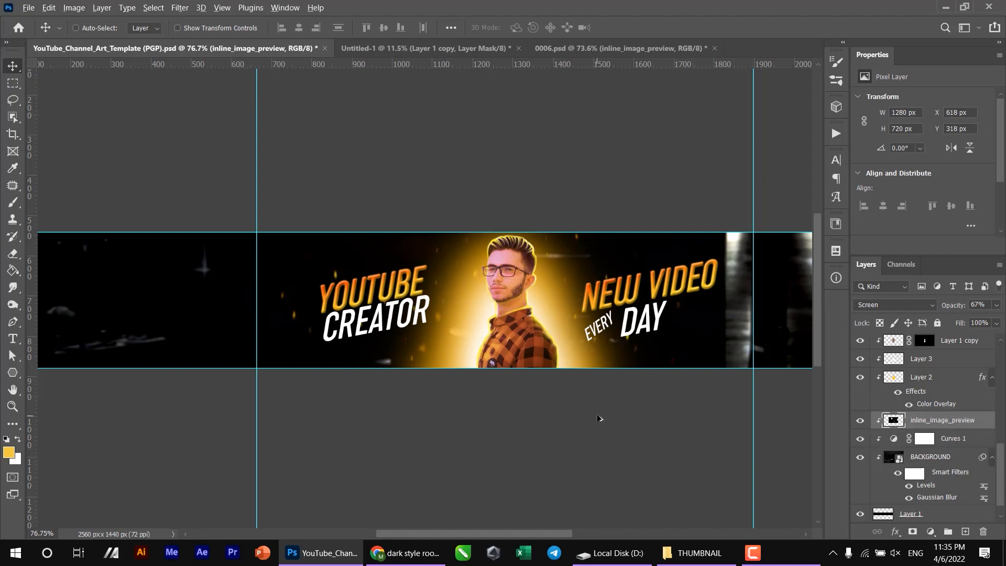
- Duplicate the sparks image three times across the banner's full width, placing the outermost copies at X 1809 px and -233 px
scroll(599, 418, down, 2)
drag(401, 331, 576, 305)
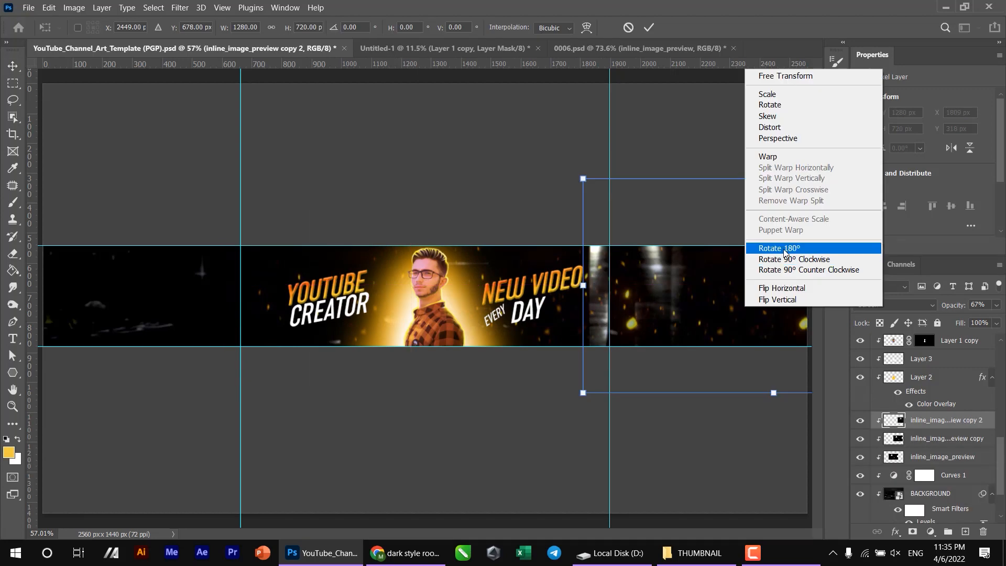
click(775, 286)
key(Return)
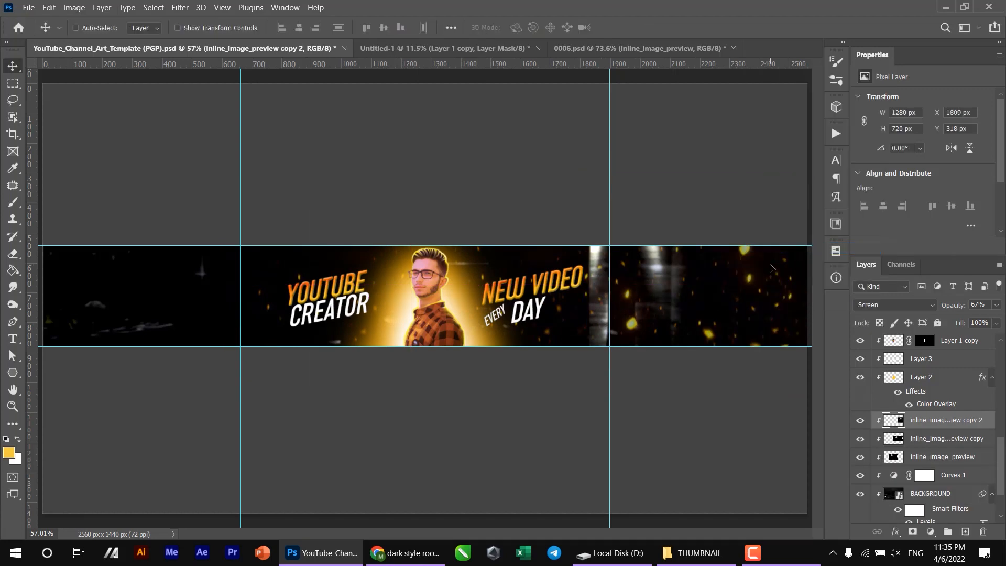
drag(776, 322, 390, 317)
scroll(389, 326, up, 2)
scroll(541, 314, up, 1)
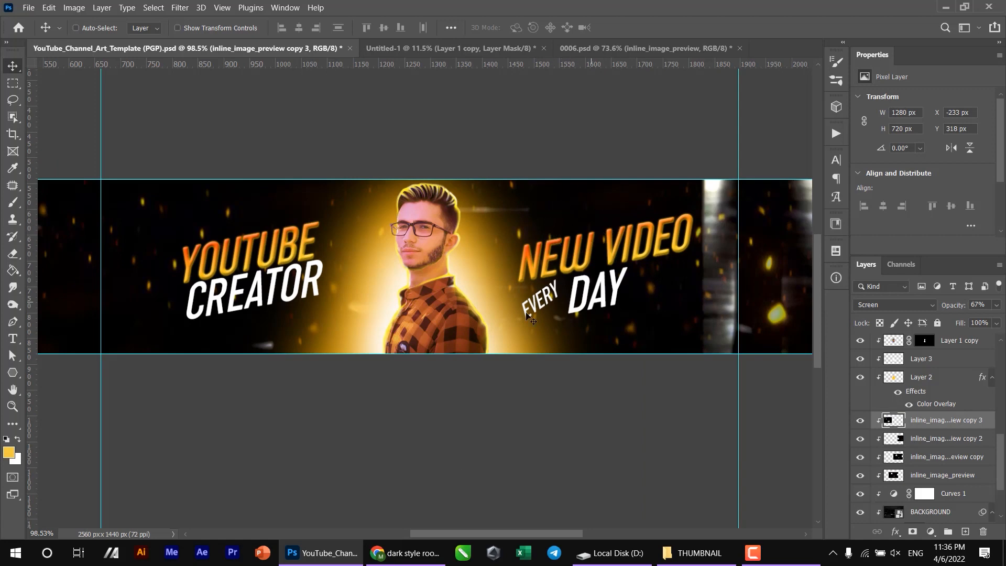
- Switch to Chrome and search Google Images for a YOUTUBE logo
click(407, 552)
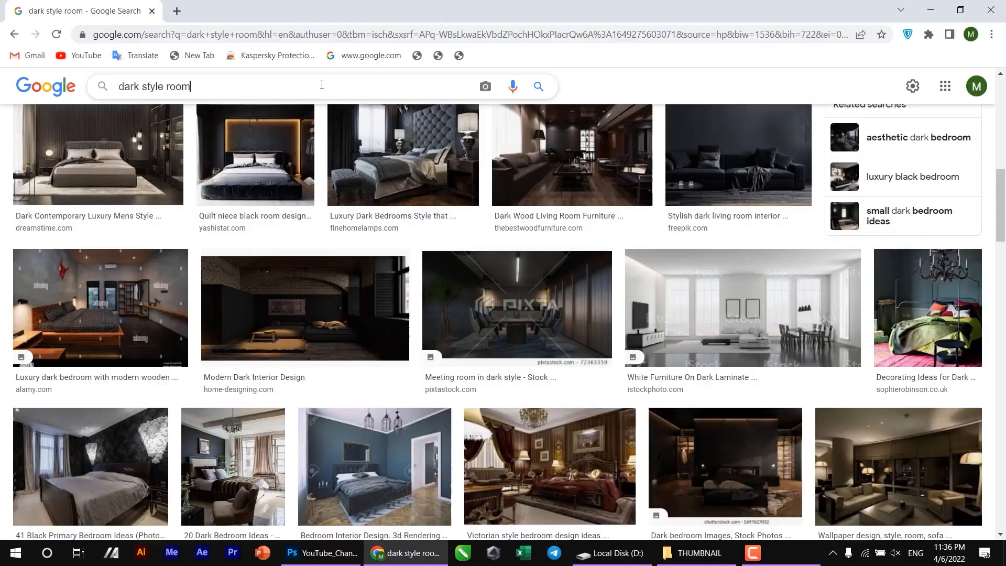
triple_click(322, 84)
text(YOUTUBE)
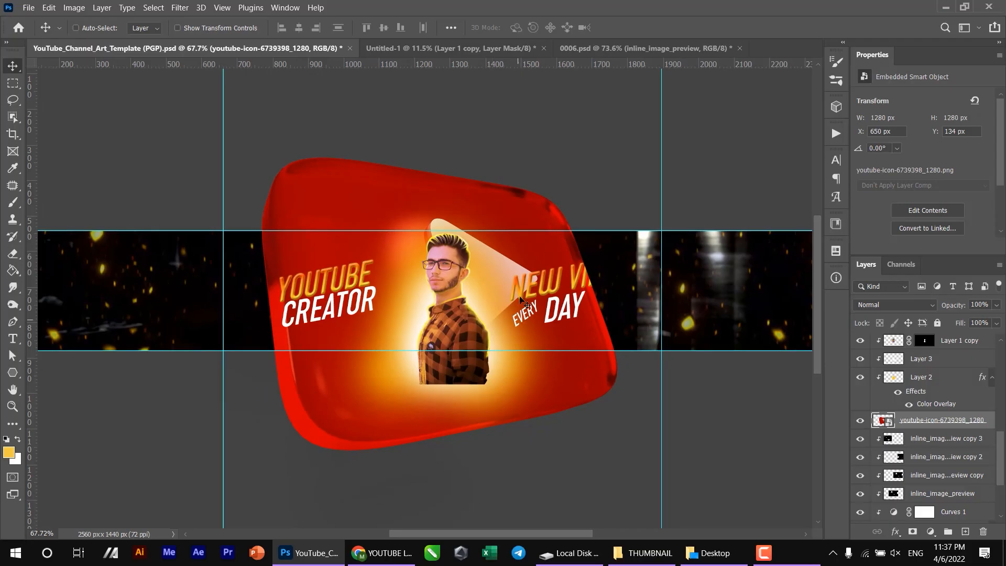
- Bring the YouTube icon into the banner, scale it to about 26%, and clip it to the banner shape
drag(565, 123, 643, 212)
key(ctrl+t)
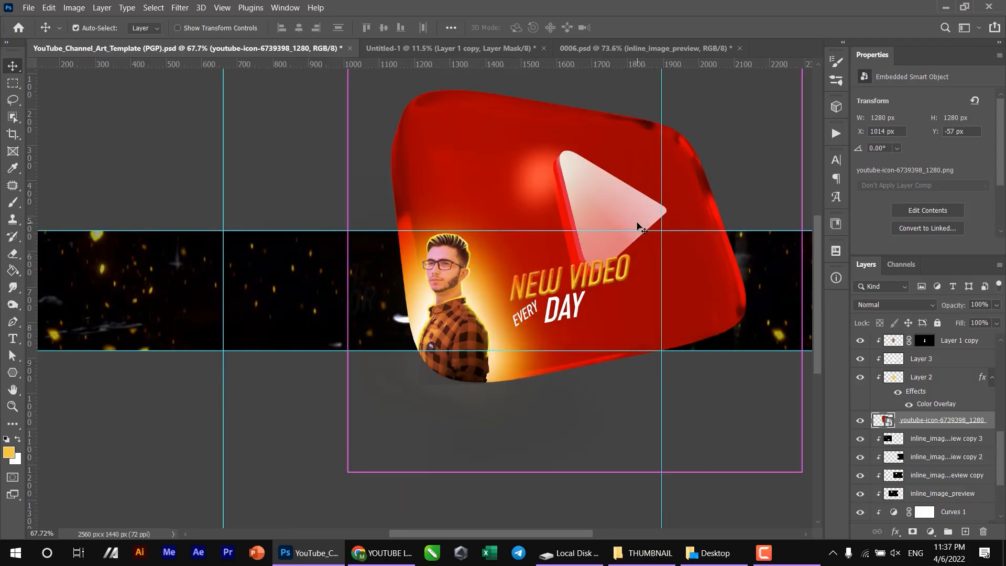
key(ctrl+0)
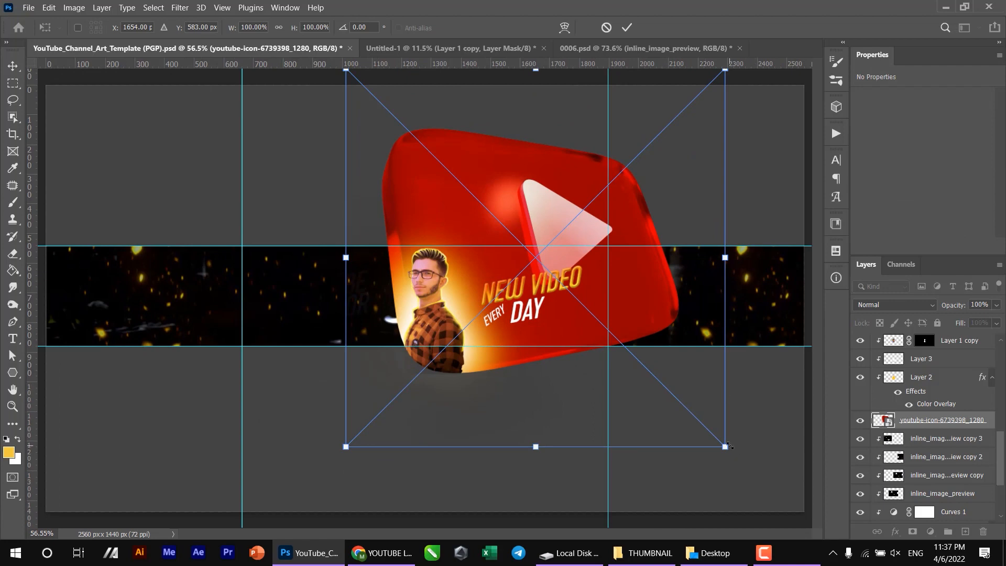
drag(730, 446, 589, 306)
key(Return)
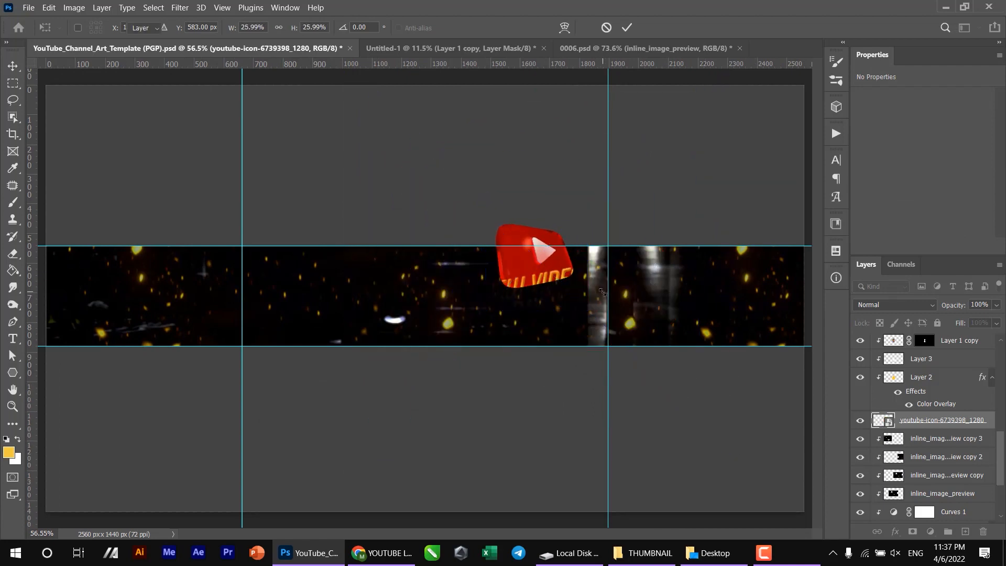
alt+click(899, 429)
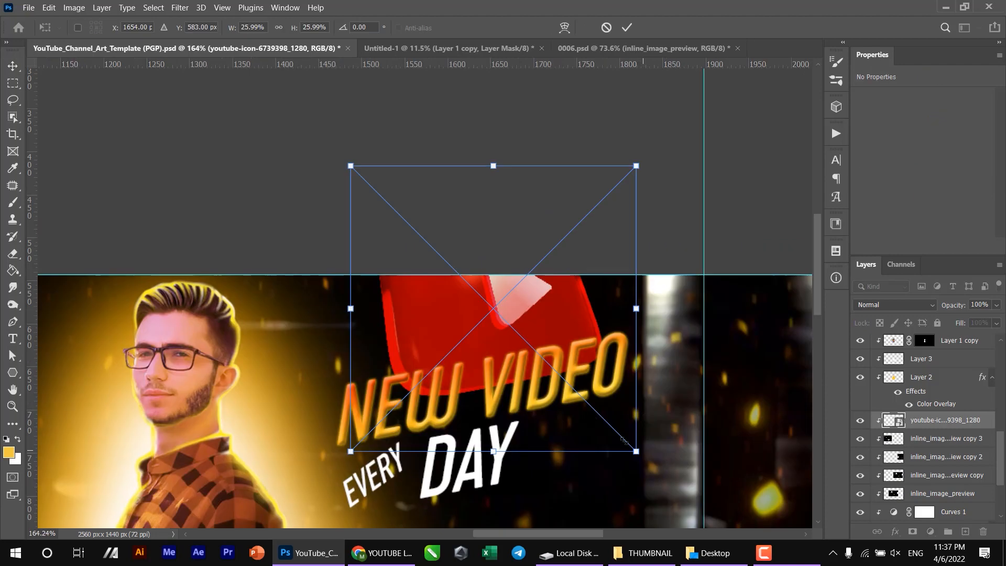
- Shrink the clipped YouTube icon further and place it below the NEW VIDEO title, beside DAY
drag(636, 451, 558, 361)
key(Return)
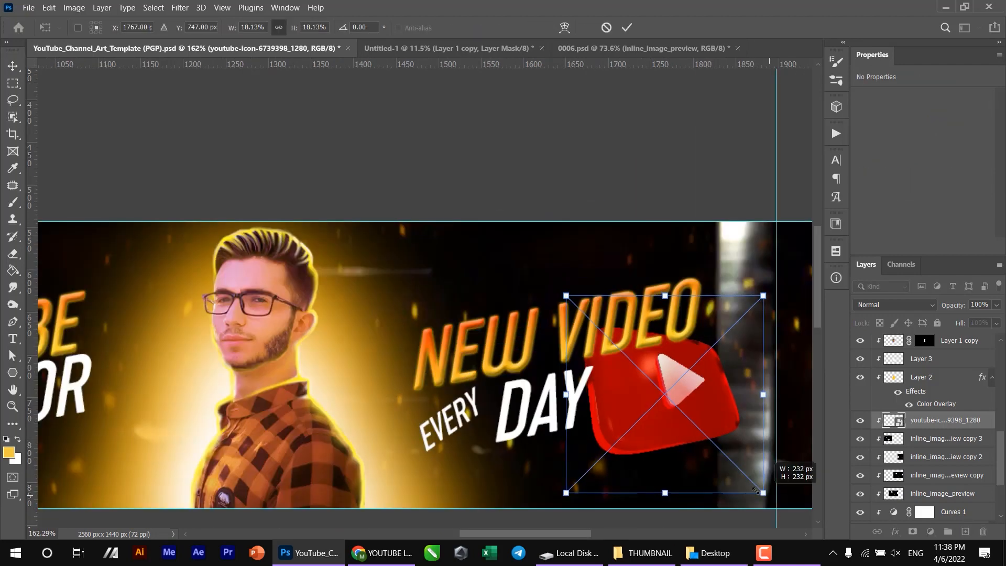
drag(754, 489, 695, 458)
key(Return)
- Duplicate the YouTube icon, placing one at -2.53° above NEW VIDEO at X 1543 px, Y 525 px, and the other below YOUTUBE CREATOR
scroll(696, 460, down, 5)
drag(486, 271, 638, 275)
alt+drag(661, 279, 303, 234)
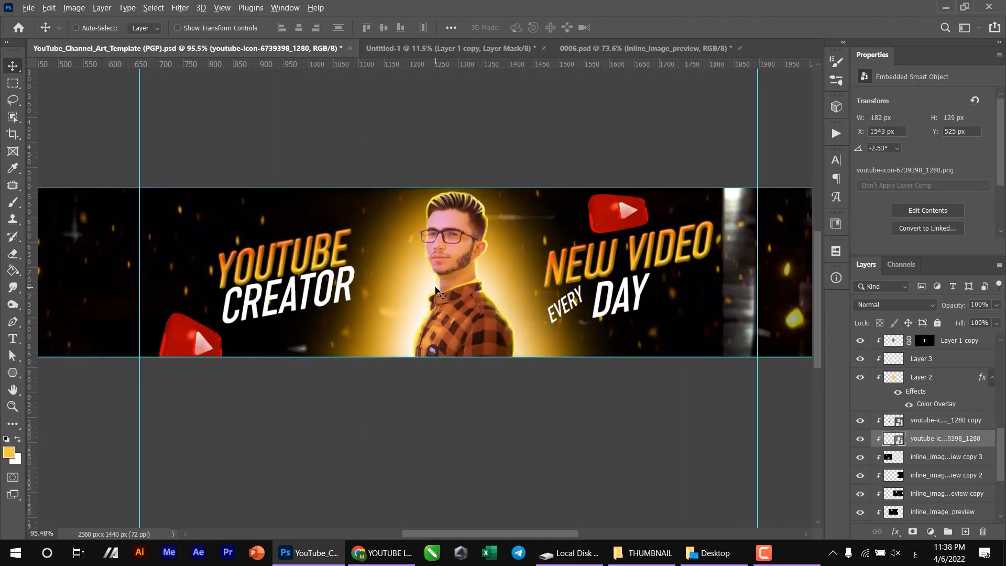
scroll(435, 288, down, 4)
scroll(437, 285, up, 4)
drag(374, 233, 504, 253)
scroll(503, 253, down, 3)
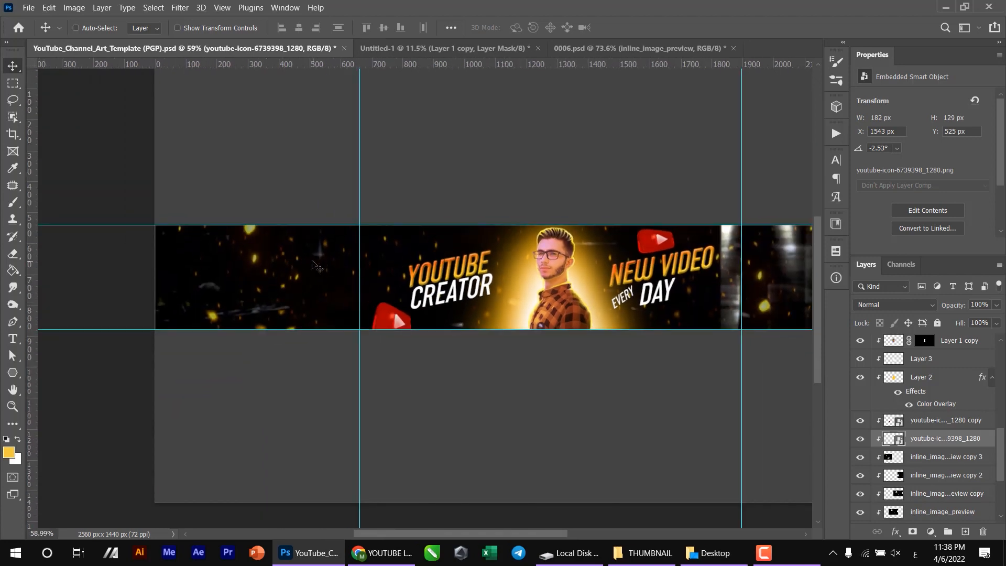
drag(469, 277, 351, 279)
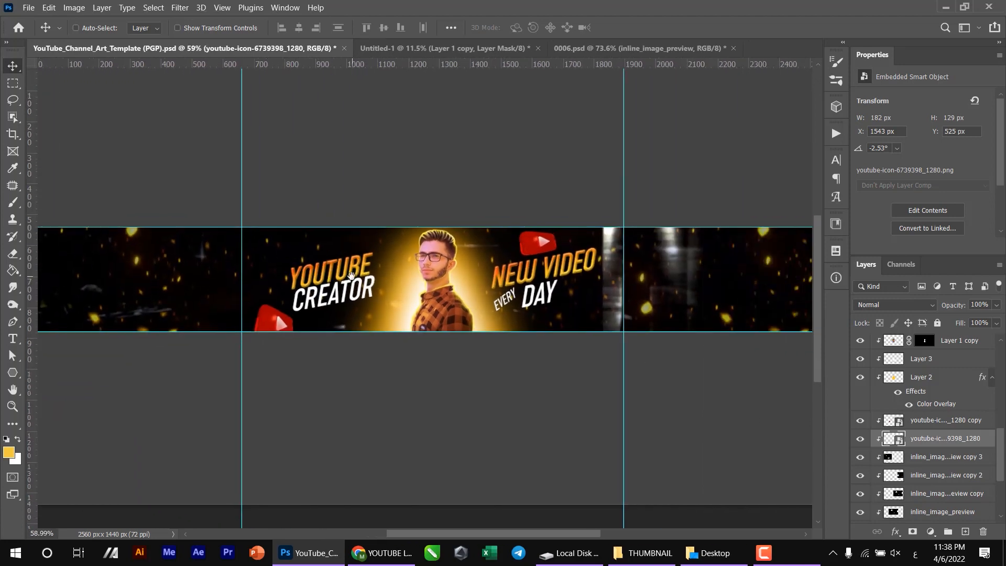
- Switch to Chrome and search Google Images for a YouTube subscribe button
click(395, 552)
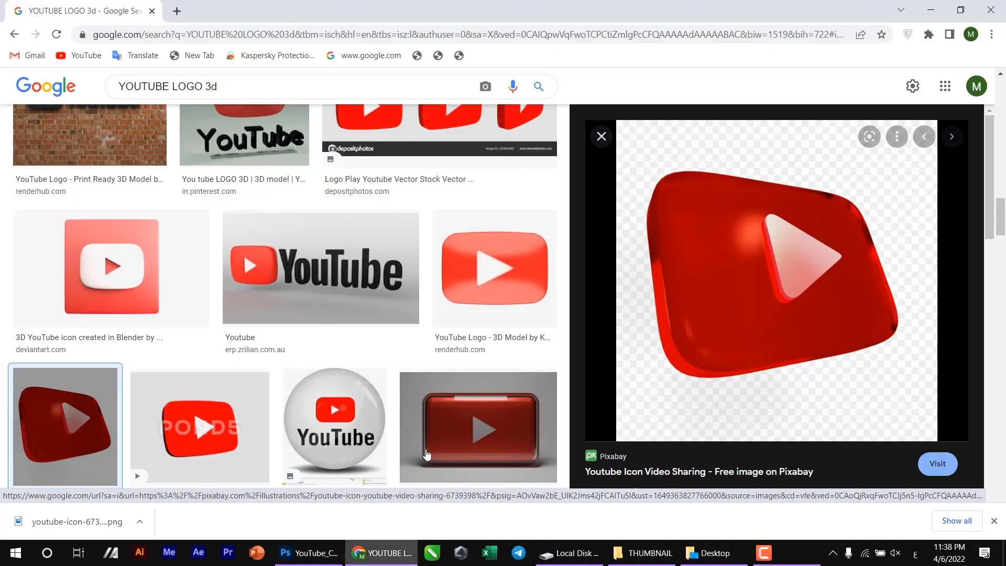
click(430, 87)
click(244, 79)
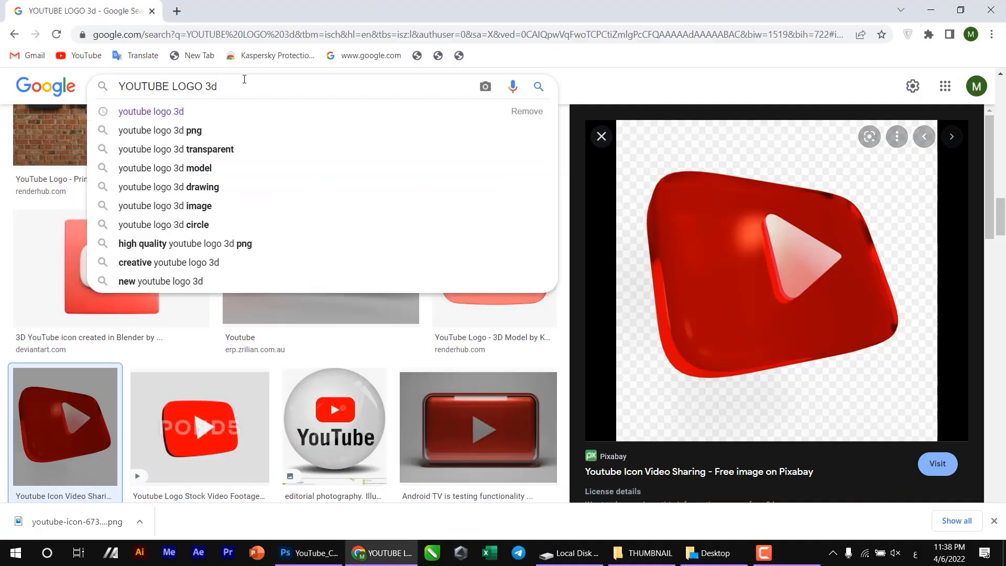
text(E sub)
key(Return)
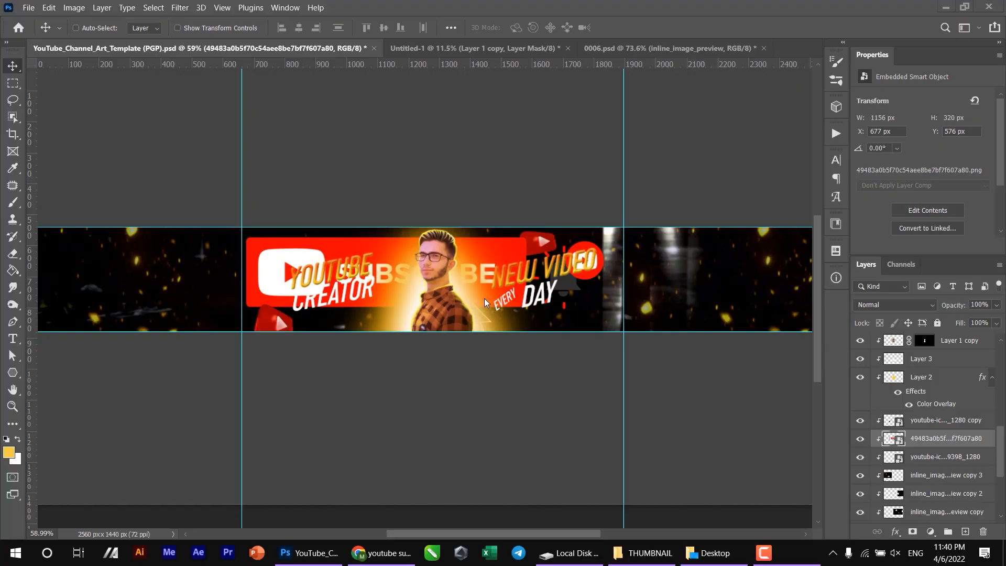
- Scale the SUBSCRIBE button image to 318 × 88 px and place it near the banner's left end at X 160 px, Y 702 px
drag(471, 302, 320, 304)
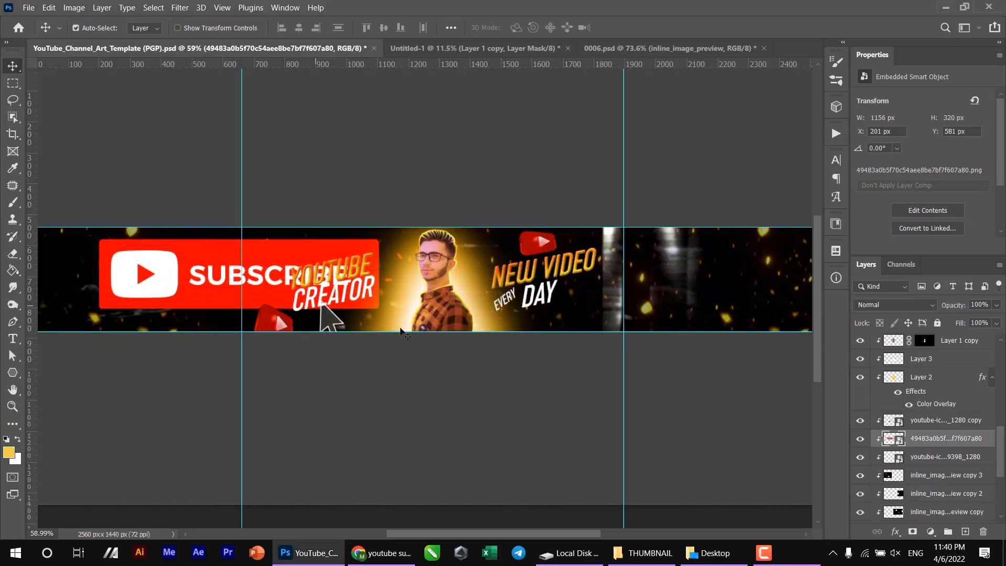
key(ctrl+t)
drag(466, 356, 332, 297)
key(Return)
drag(247, 293, 355, 241)
scroll(142, 281, up, 8)
drag(354, 241, 332, 260)
- Add a yellow Outer Glow to the SUBSCRIBE button layer with 9% spread and about 21 px size
click(895, 531)
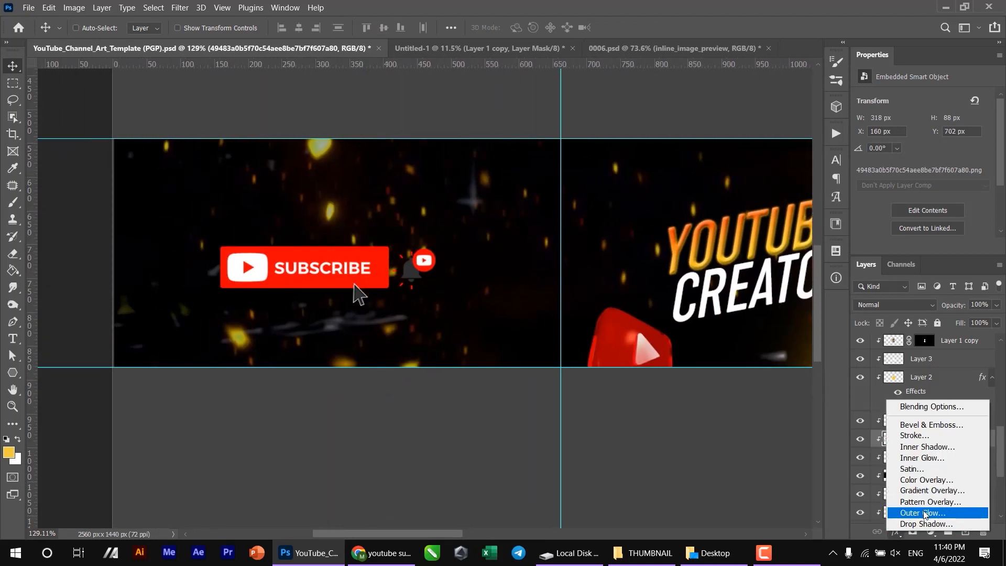
click(925, 513)
drag(737, 327, 725, 312)
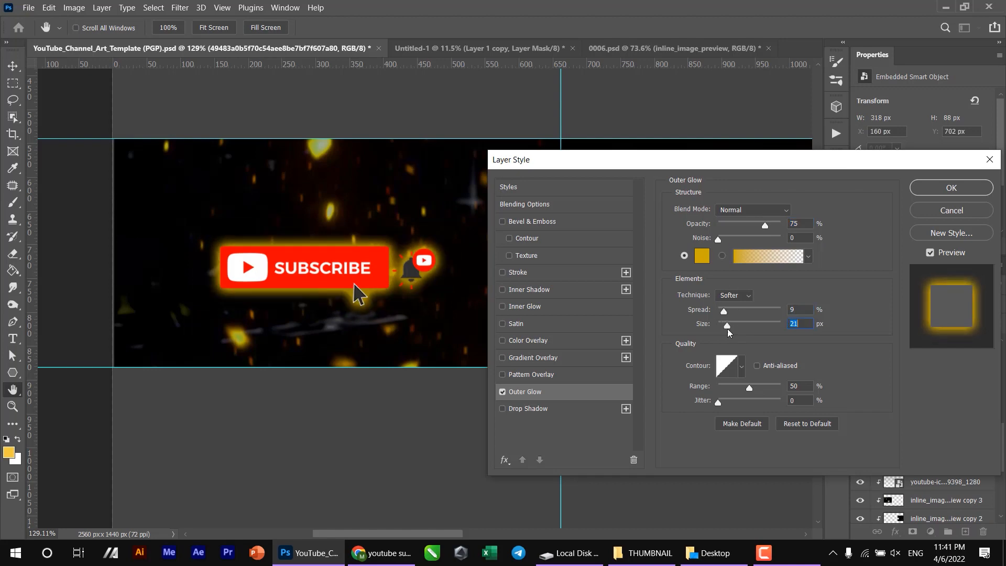